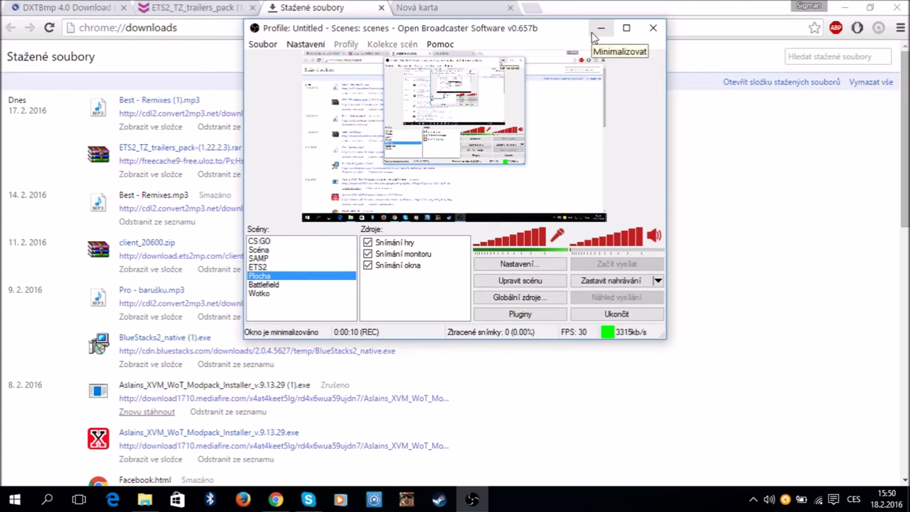
- Minimise the recording window and look over the DXTBmp 4.0 download page on Software Informer
click(601, 28)
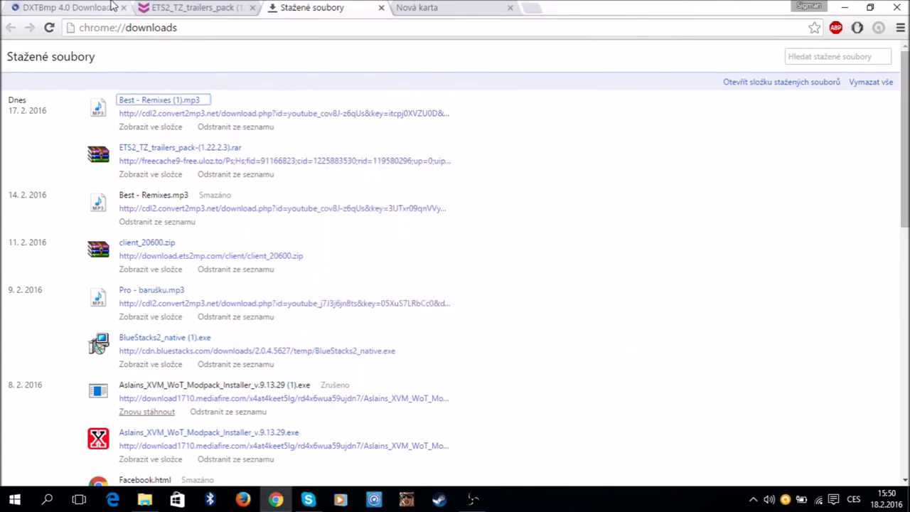
click(78, 8)
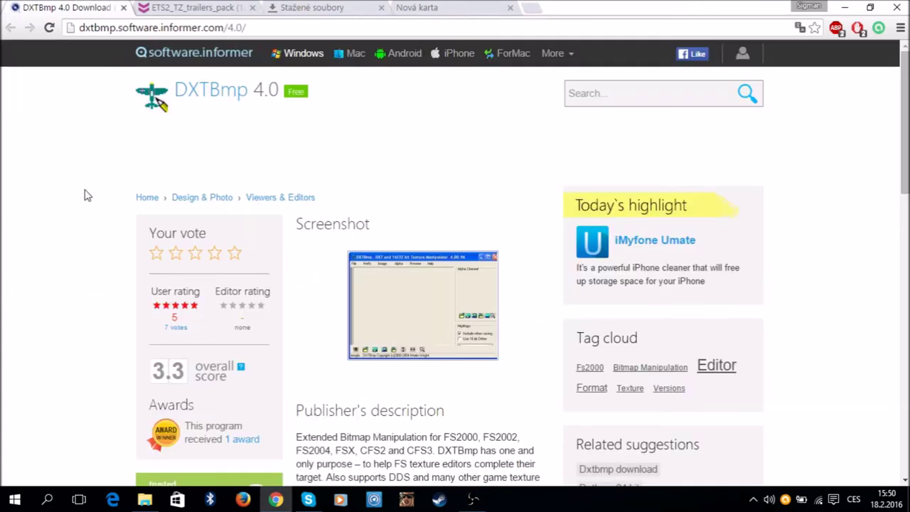
scroll(295, 132, down, 2)
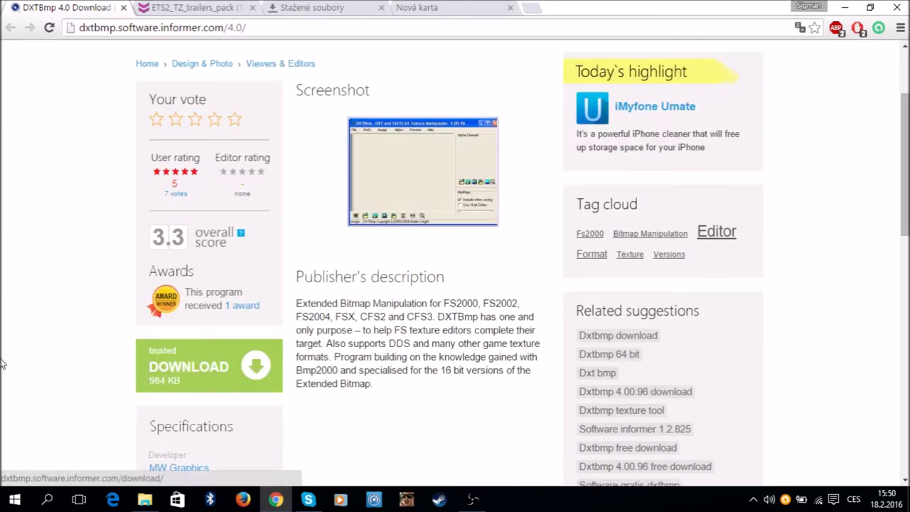
scroll(3, 364, up, 2)
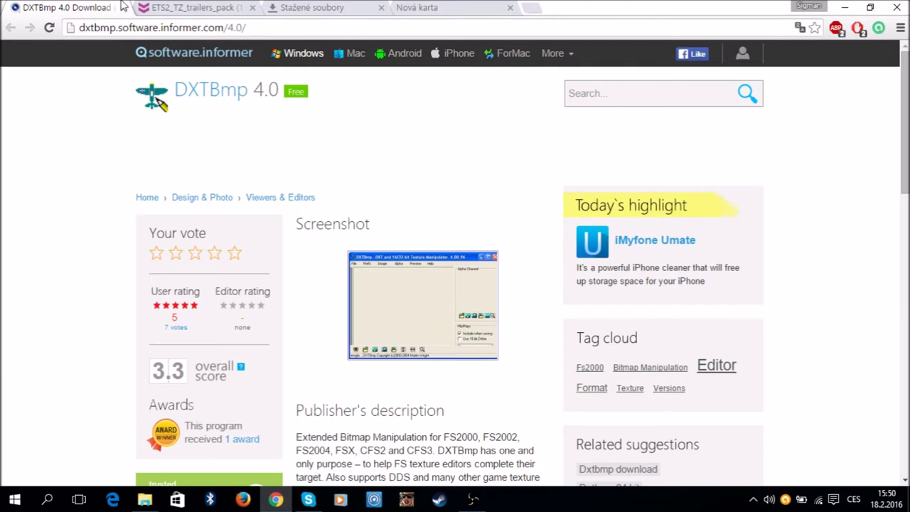
- Return from the uloz.to page to the TZ Express site and open its ETS 2 section
click(146, 8)
click(10, 29)
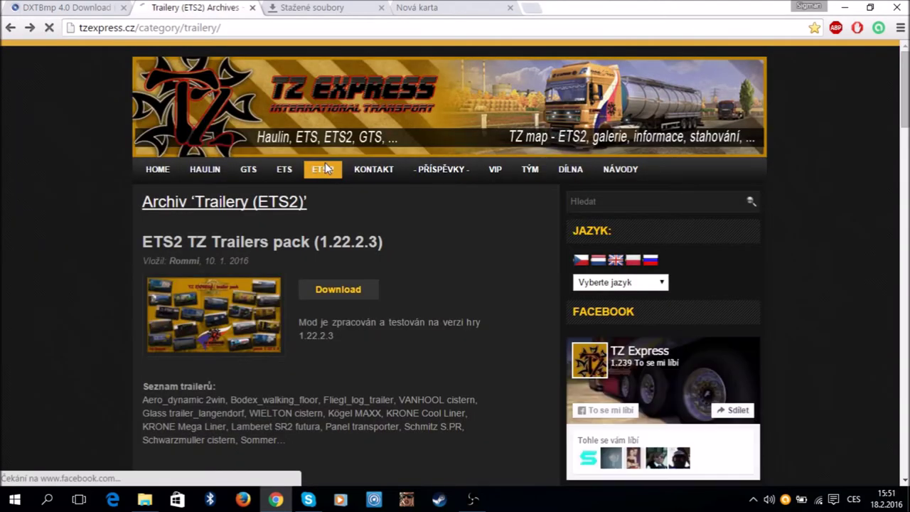
click(325, 166)
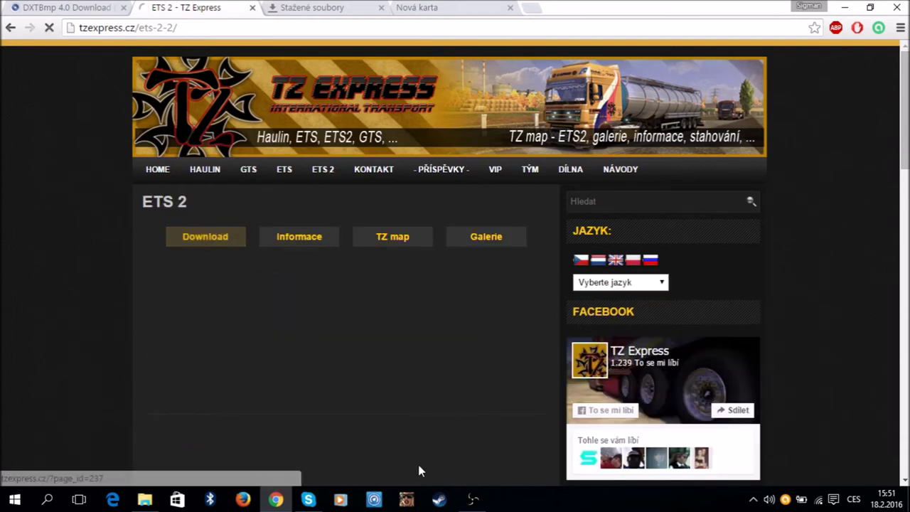
key(alt+Tab)
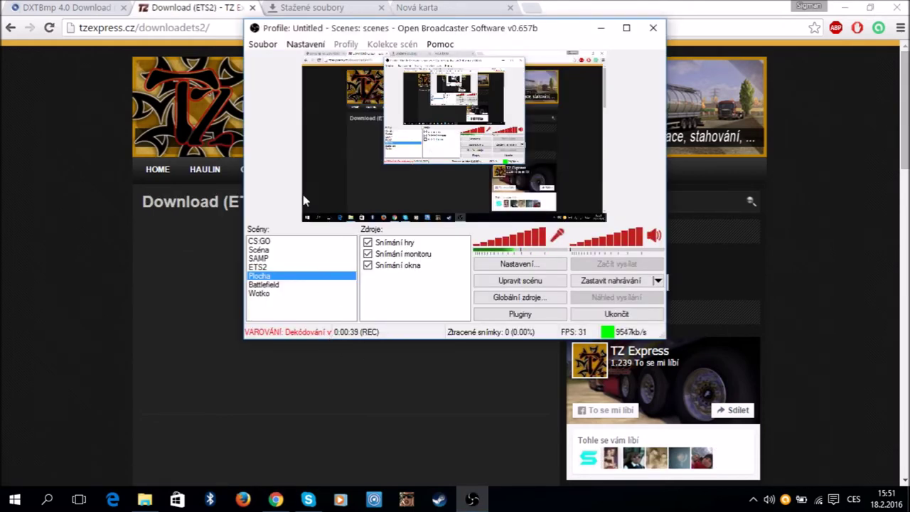
click(11, 28)
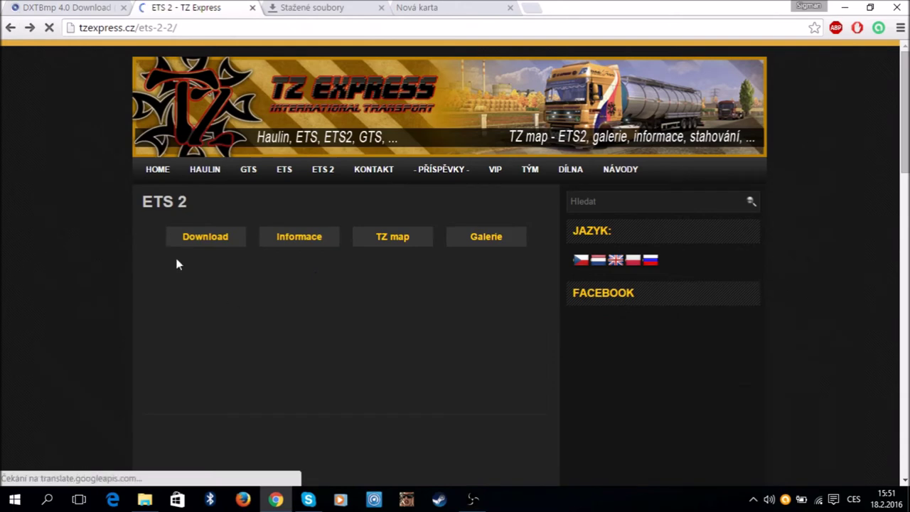
- Open the ETS 2 downloads on TZ Express and go to the Trailery category
click(472, 499)
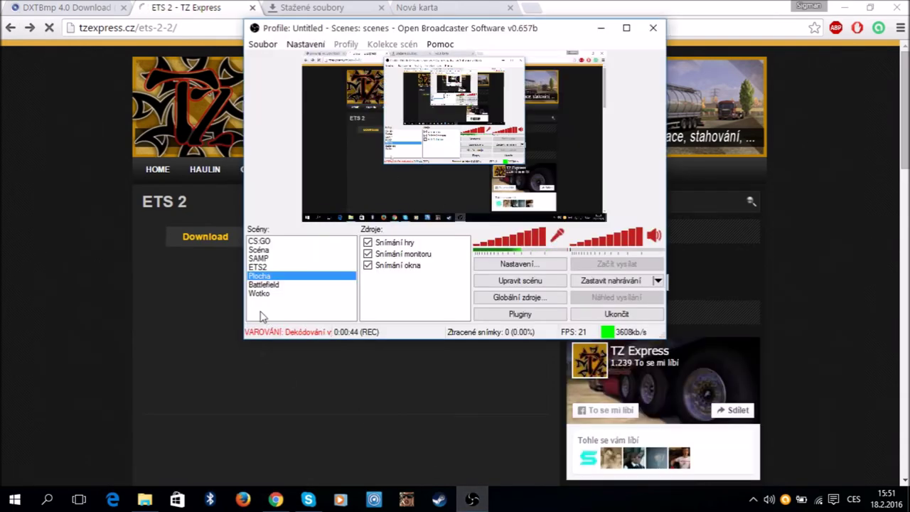
click(197, 236)
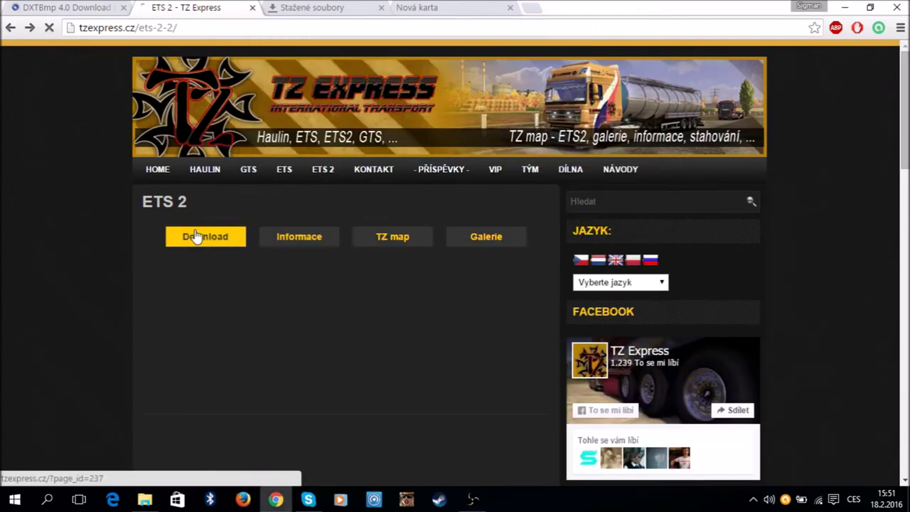
click(474, 501)
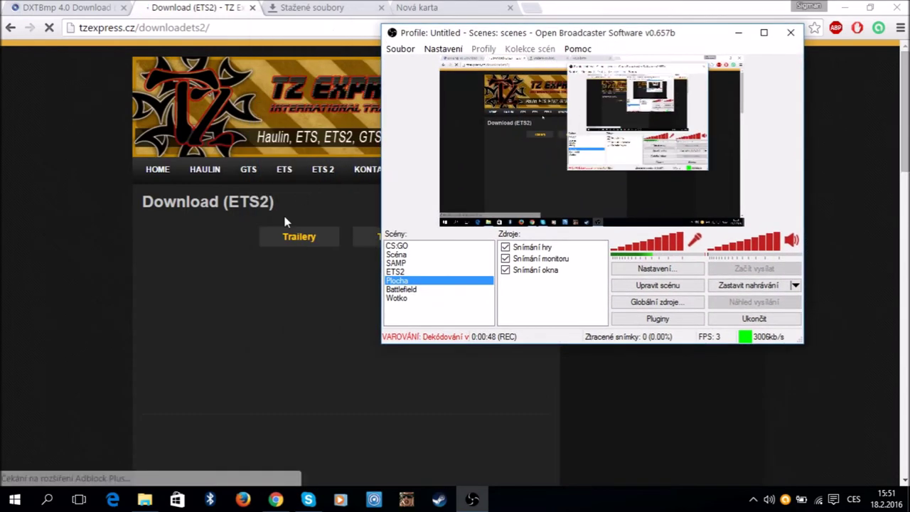
click(288, 234)
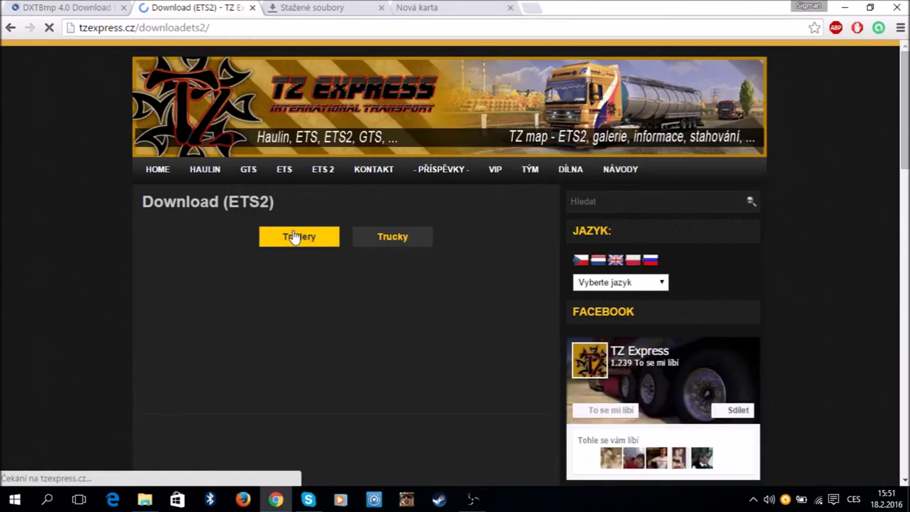
click(475, 501)
click(259, 351)
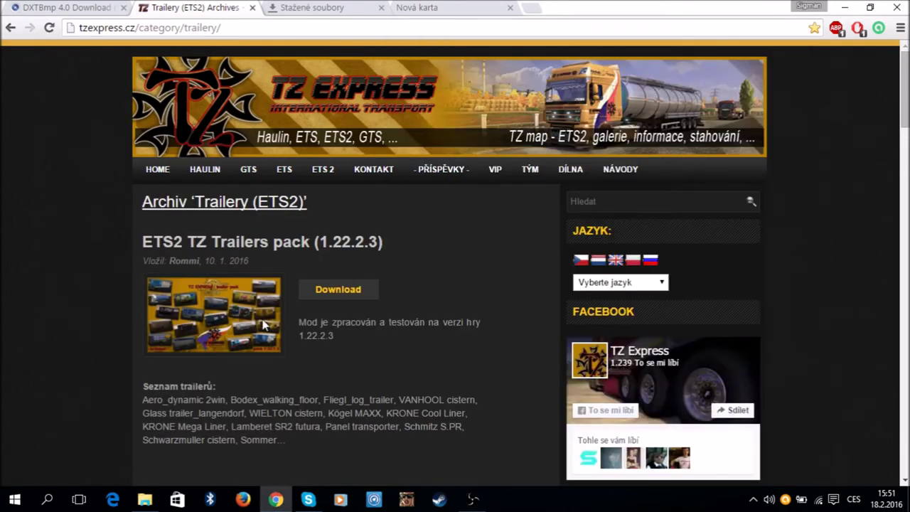
- Open the uloz.to download page for ETS2 TZ Trailers pack (1.22.2.3) from the trailer archive
scroll(236, 296, down, 2)
scroll(237, 296, up, 1)
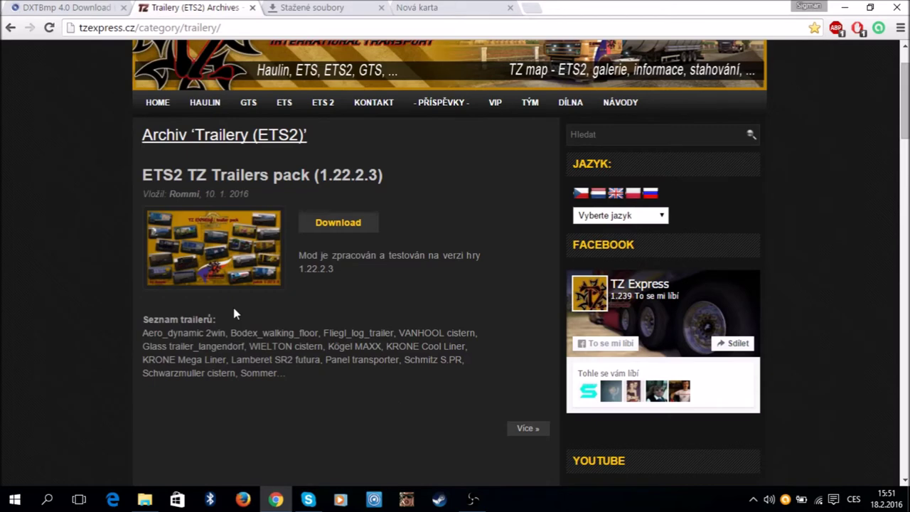
click(341, 228)
click(476, 501)
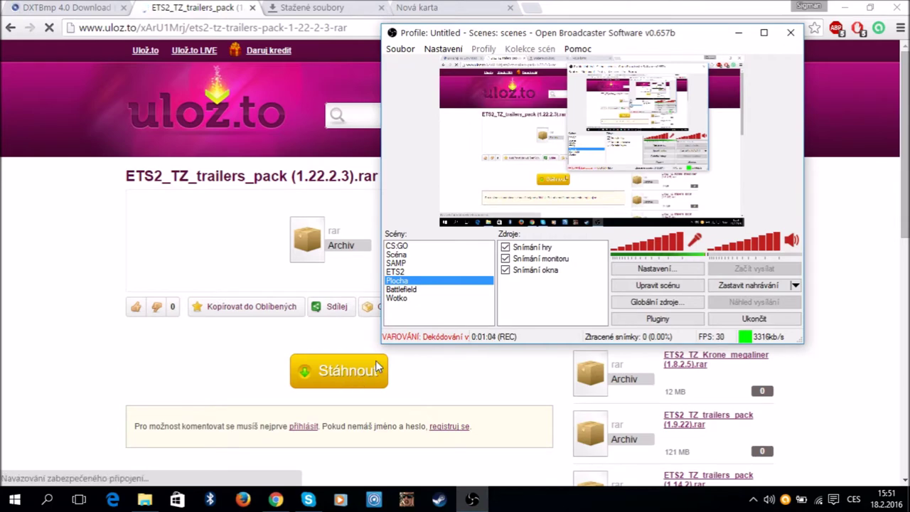
click(322, 393)
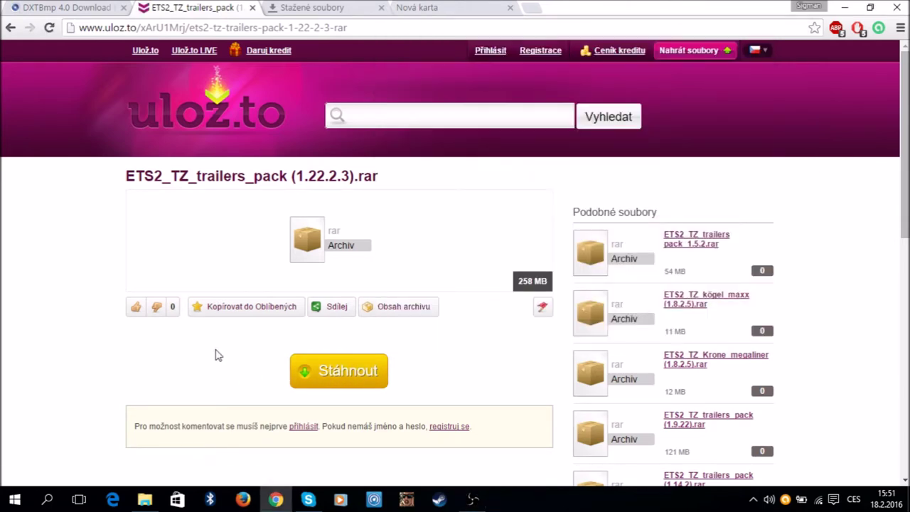
- Open the downloaded ETS2_TZ_trailers_pack-(1.22.2.3).rar in WinRAR from the browser's downloads list, keeping only one archive window
click(301, 7)
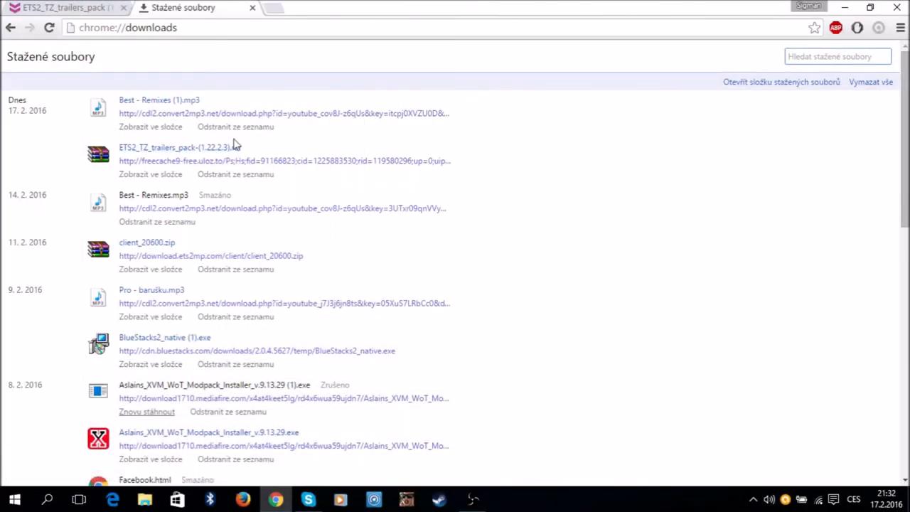
click(200, 152)
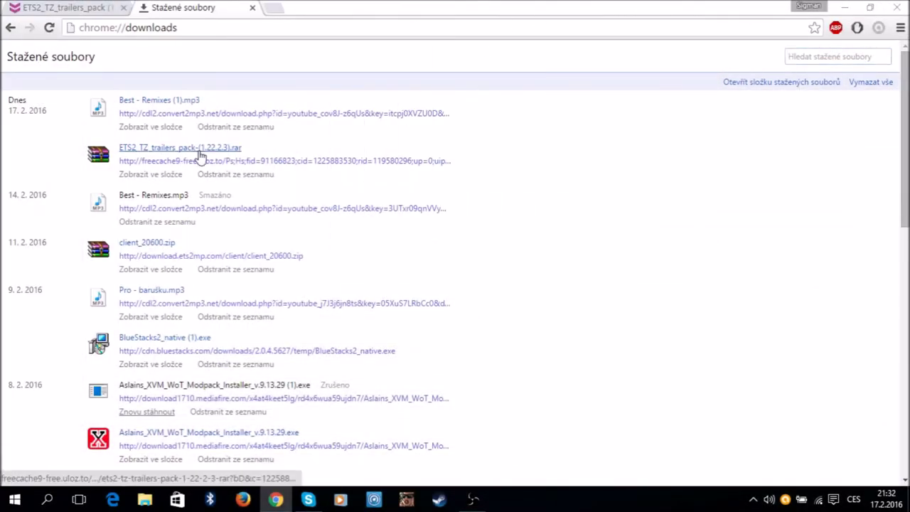
double_click(199, 157)
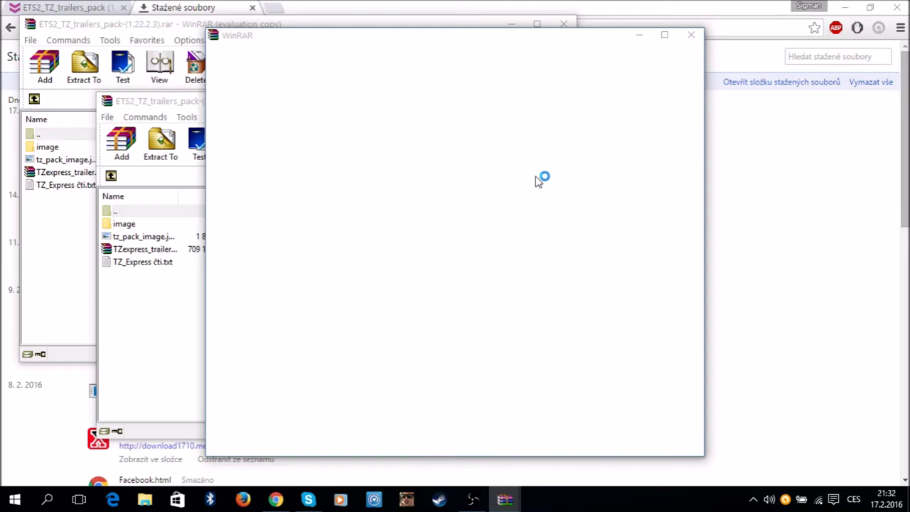
click(692, 36)
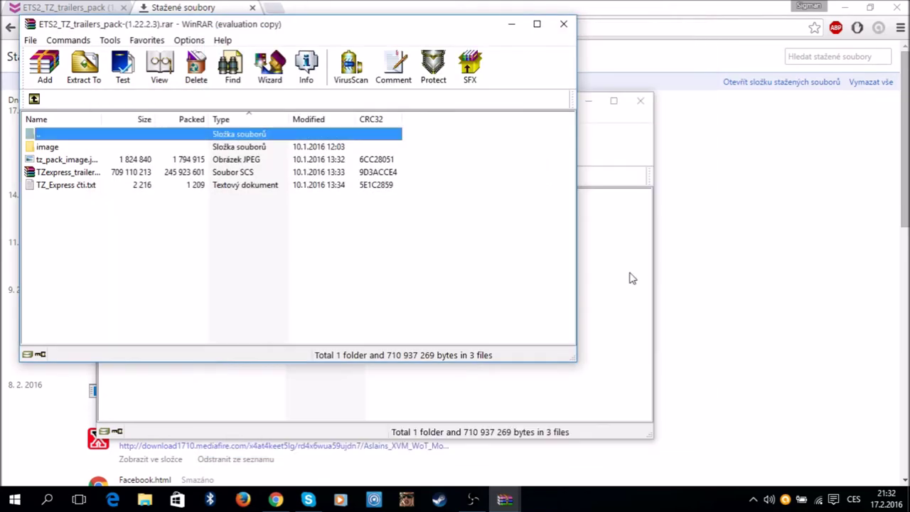
click(563, 24)
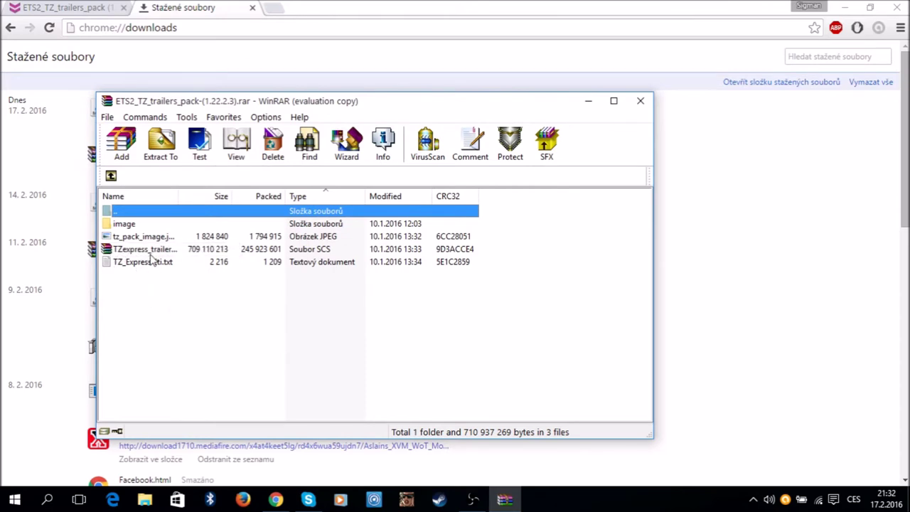
- Extract TZexpress_trailers pack_1.22.2.3.scs from the archive and minimise the windows to reach the desktop
drag(150, 250, 146, 260)
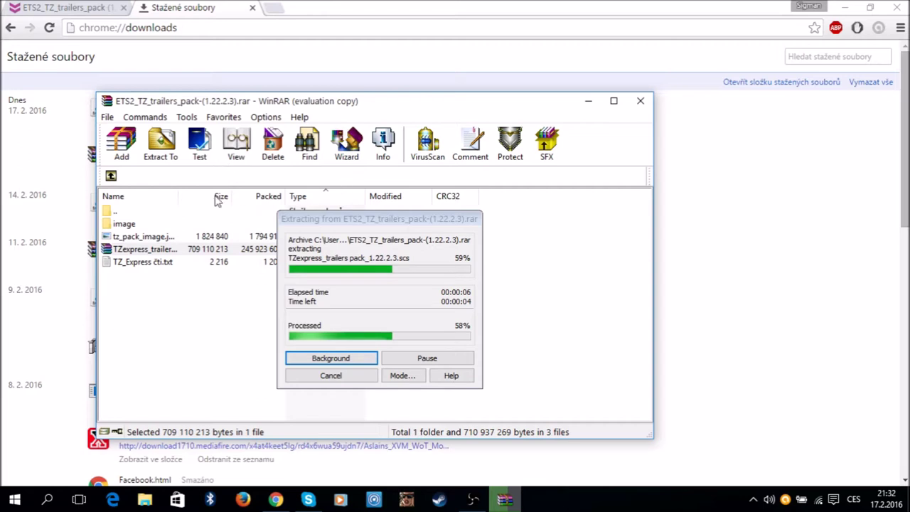
click(579, 103)
click(845, 7)
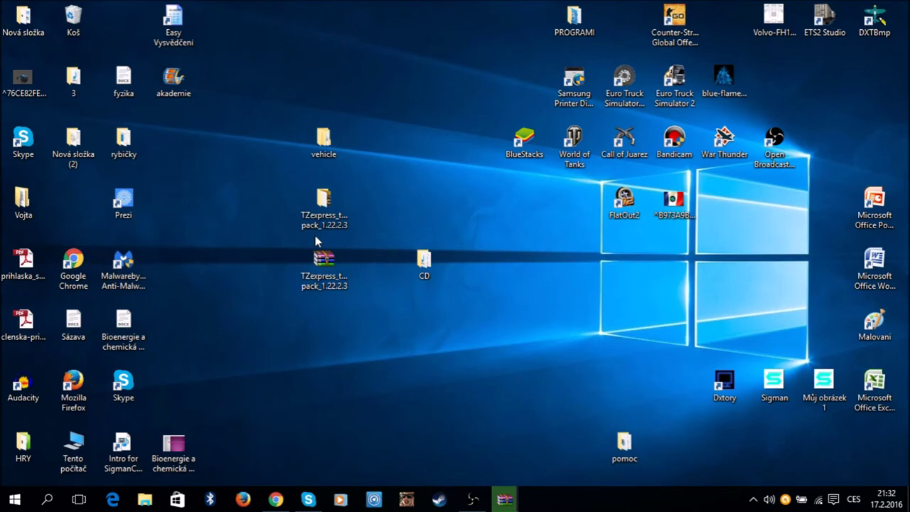
- Open the TZexpress_trailers pack_1.22.2.3.scs archive from the desktop to view its contents, and dismiss its window
double_click(320, 255)
click(404, 141)
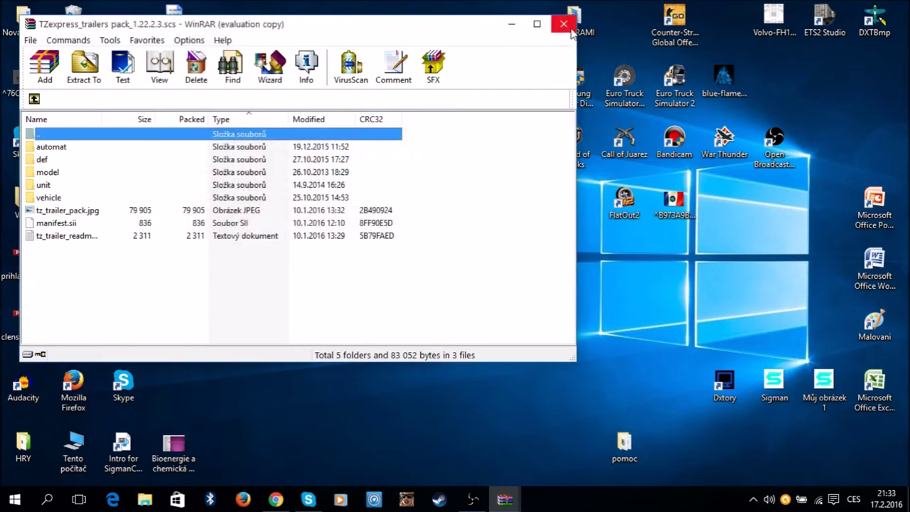
click(518, 26)
click(505, 499)
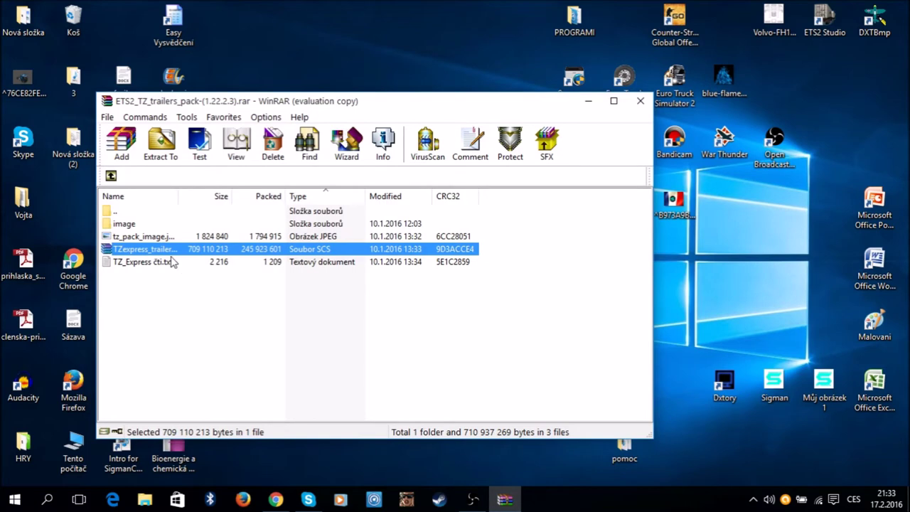
right_click(159, 252)
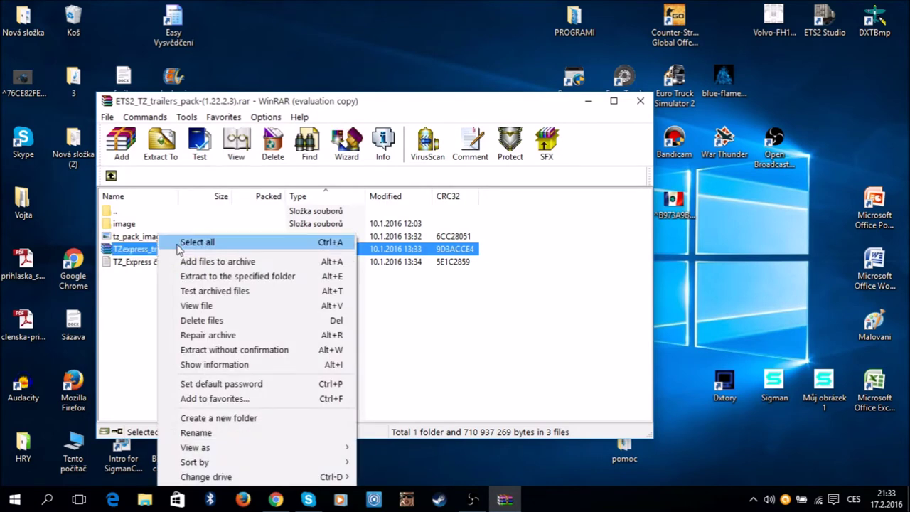
click(207, 279)
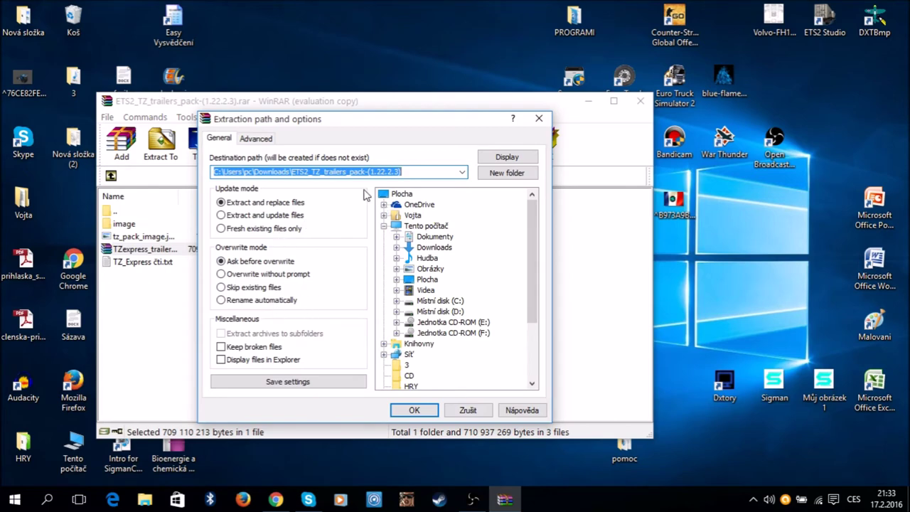
click(539, 118)
- Move the TZexpress trailers pack archive and the vehicle folder from the desktop to the Recycle Bin
click(587, 101)
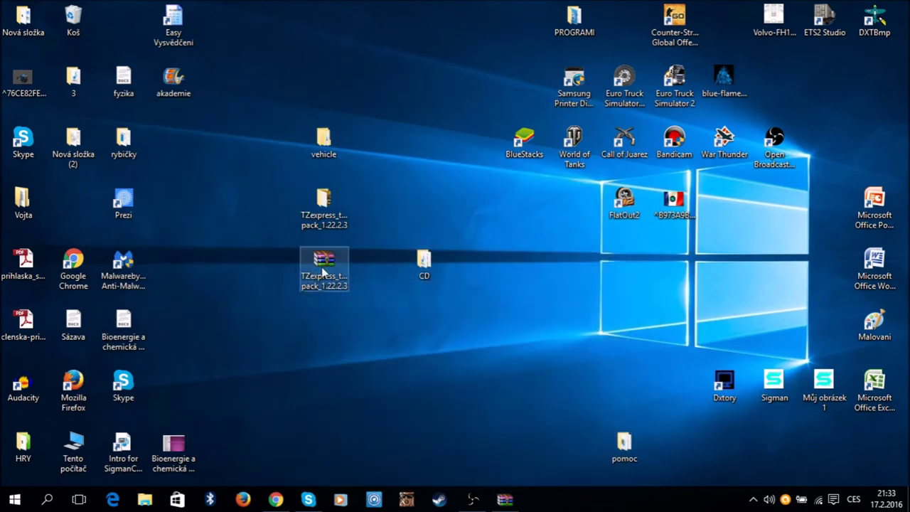
drag(344, 249, 81, 21)
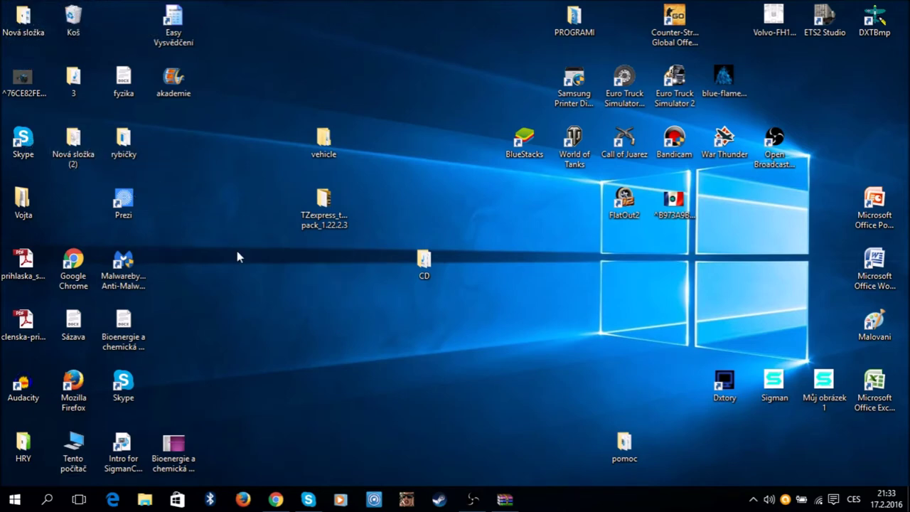
drag(323, 143, 65, 14)
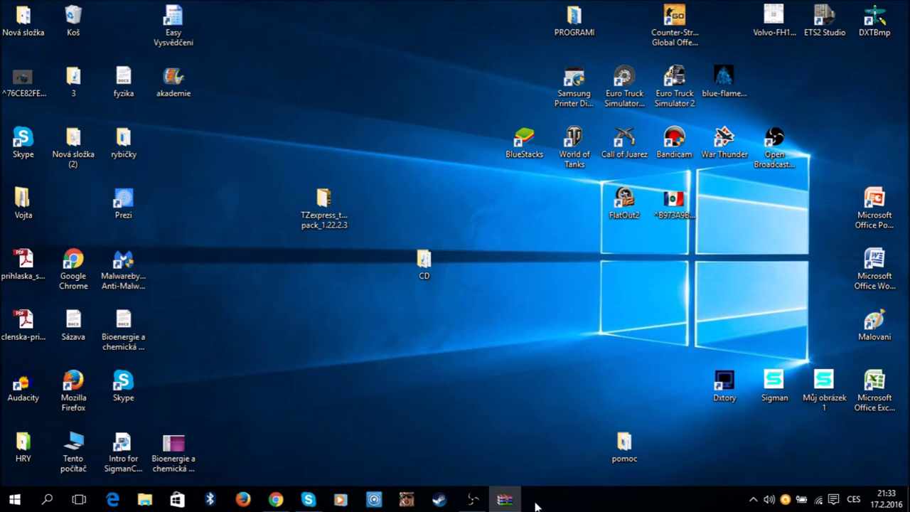
click(505, 499)
right_click(358, 254)
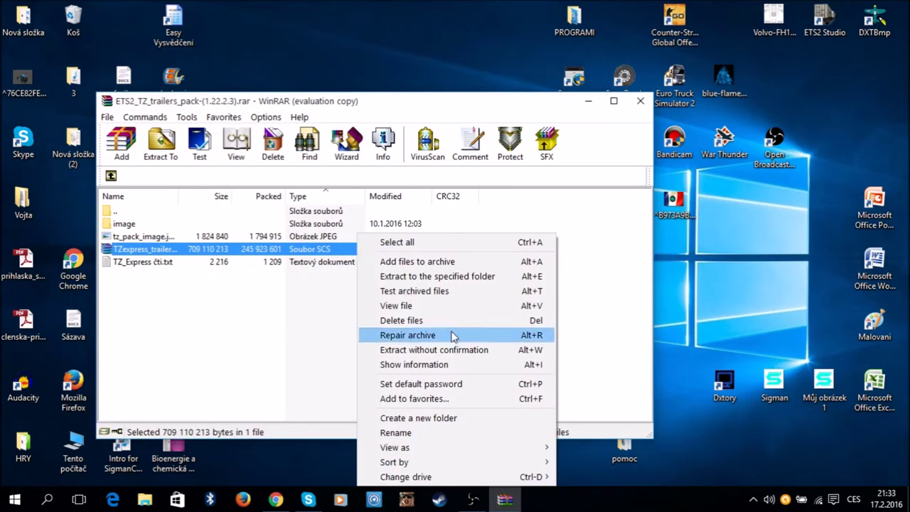
click(492, 276)
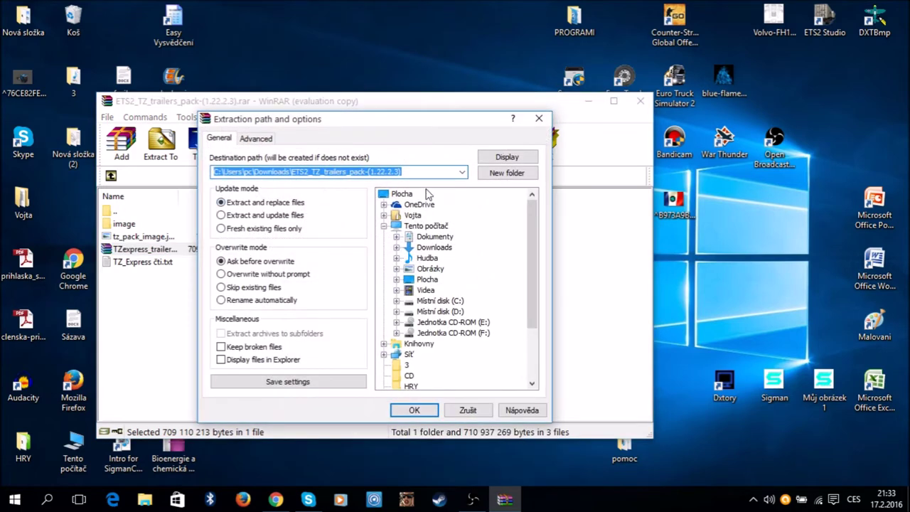
click(413, 411)
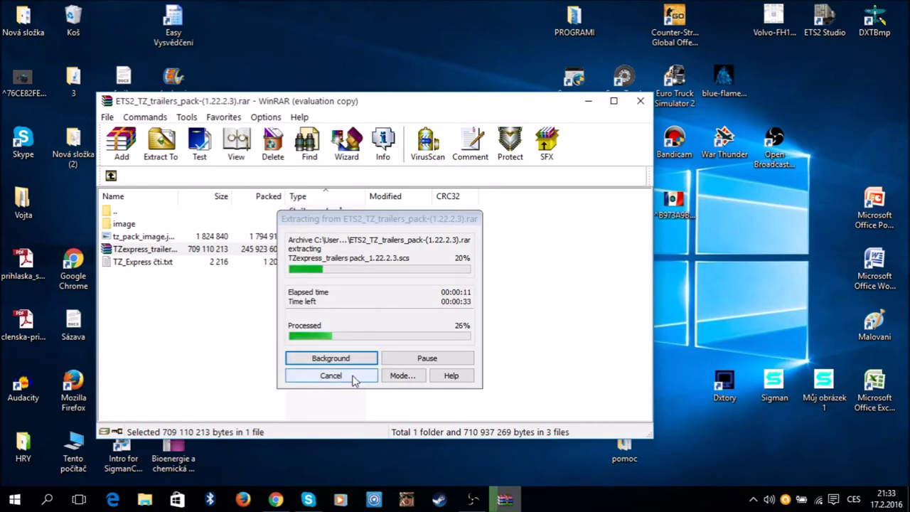
click(331, 376)
right_click(307, 250)
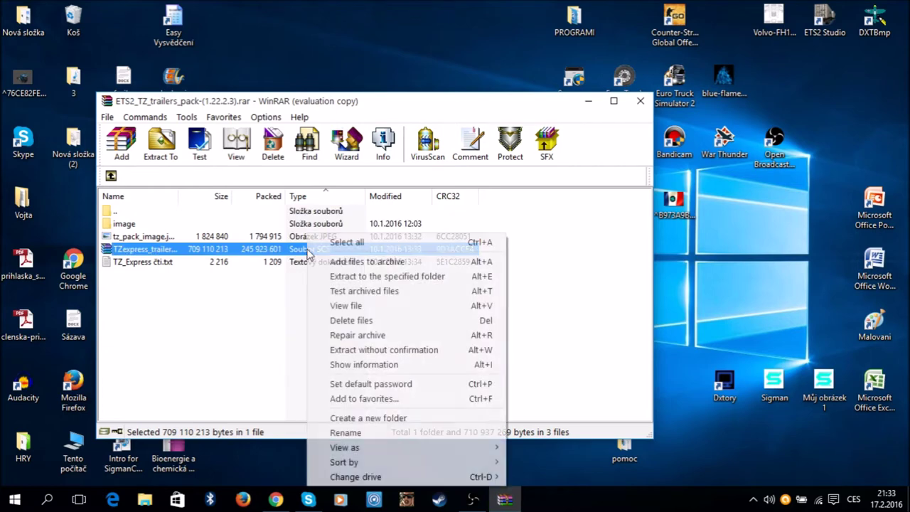
click(423, 350)
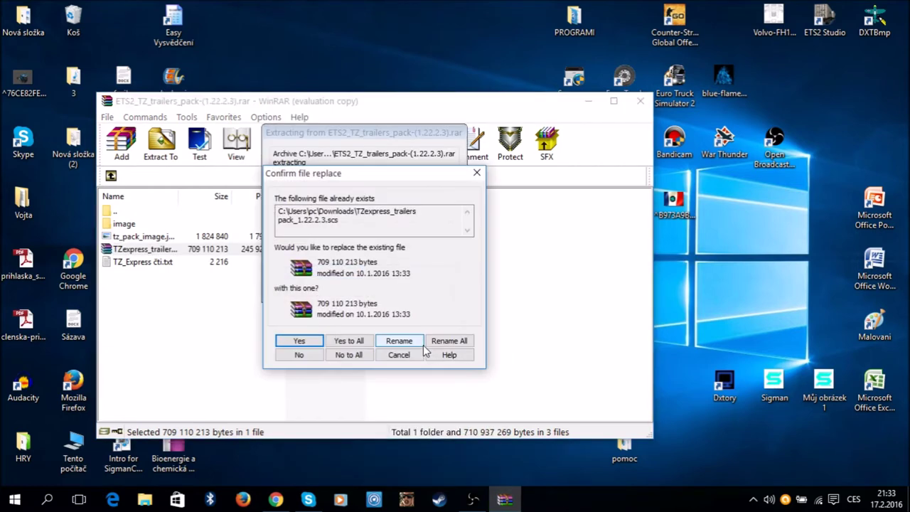
click(477, 172)
- Extract TZexpress_trailers pack_1.22.2.3.scs to the ETS2_TZ_trailers_pack-(1.22.2.3) folder in Downloads
right_click(366, 252)
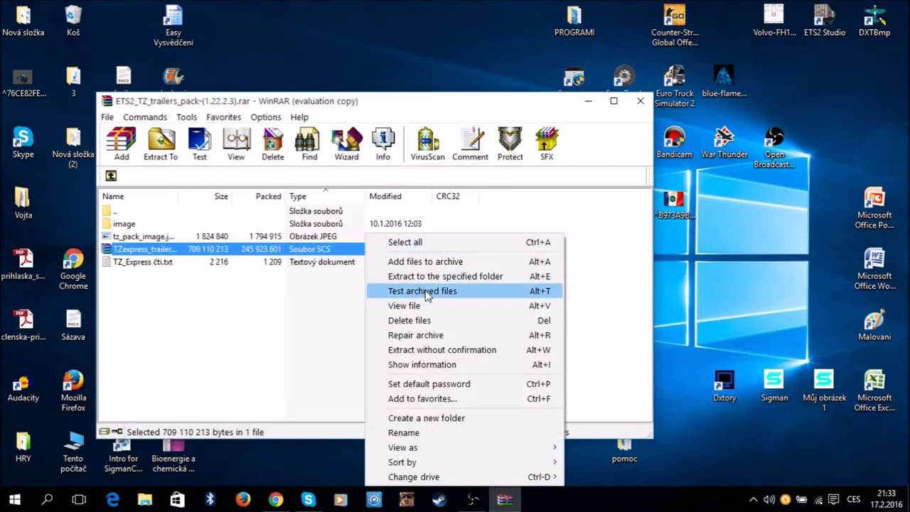
click(430, 277)
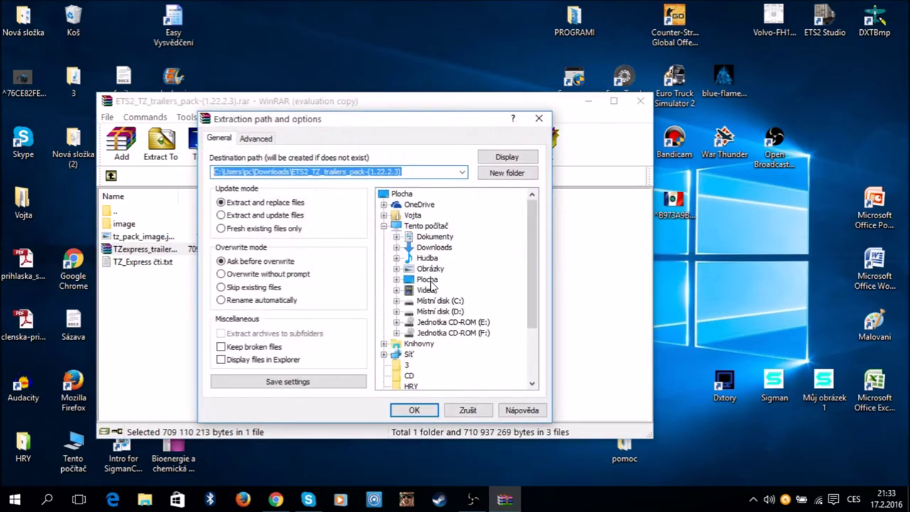
click(414, 411)
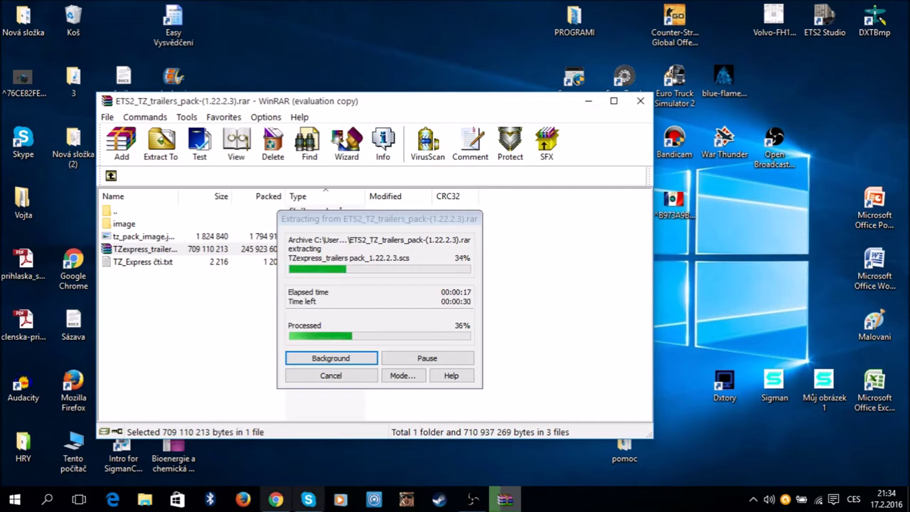
click(471, 501)
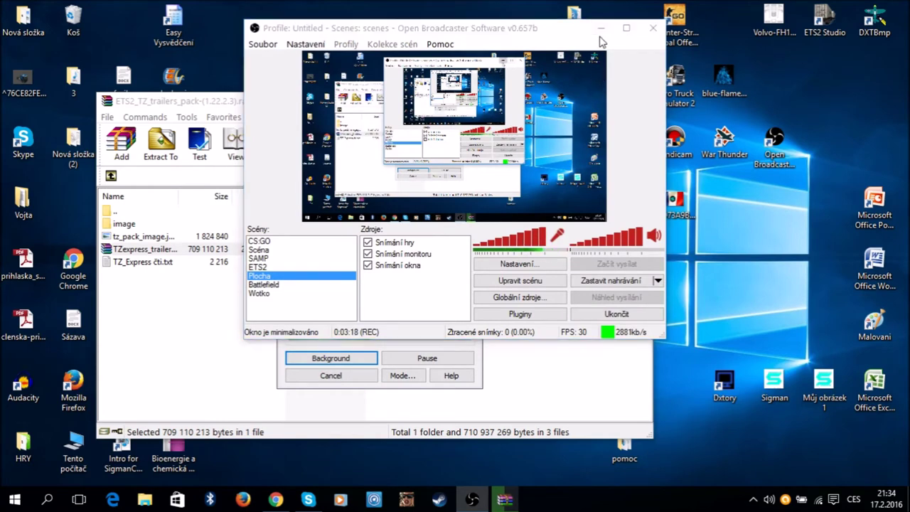
click(601, 34)
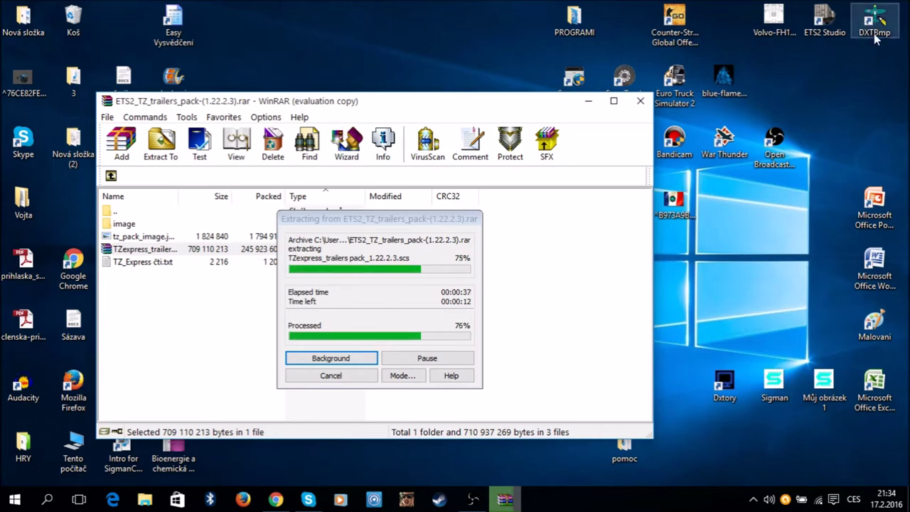
- Switch to Chrome, start a new tab and look through the bookmarks that do not fit on the bookmarks bar
click(276, 500)
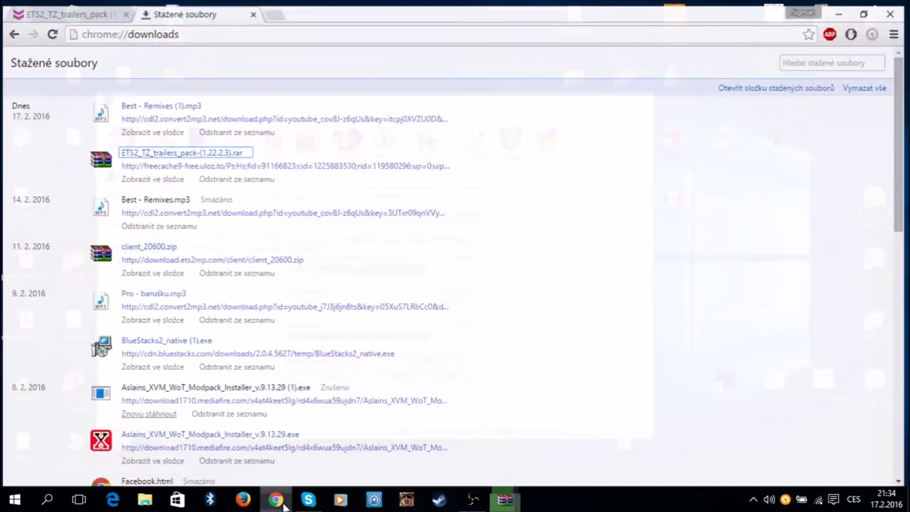
click(281, 10)
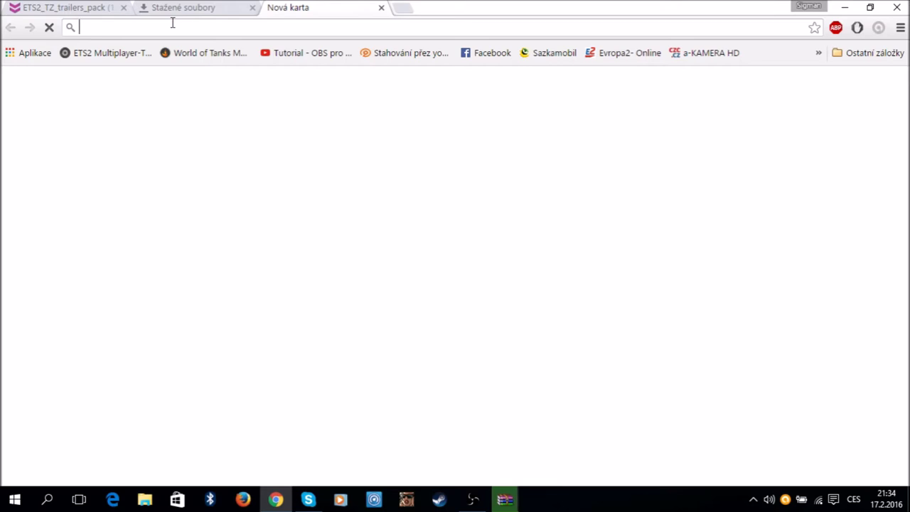
click(819, 56)
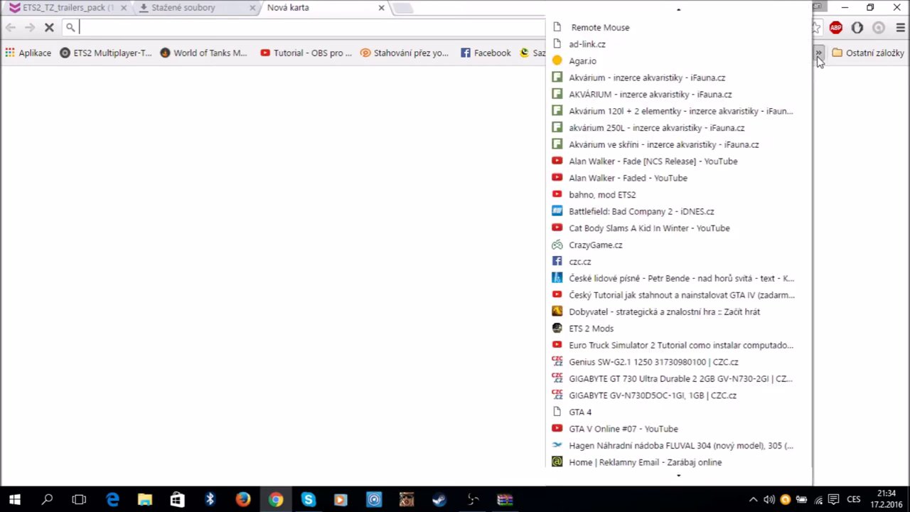
scroll(731, 152, down, 2)
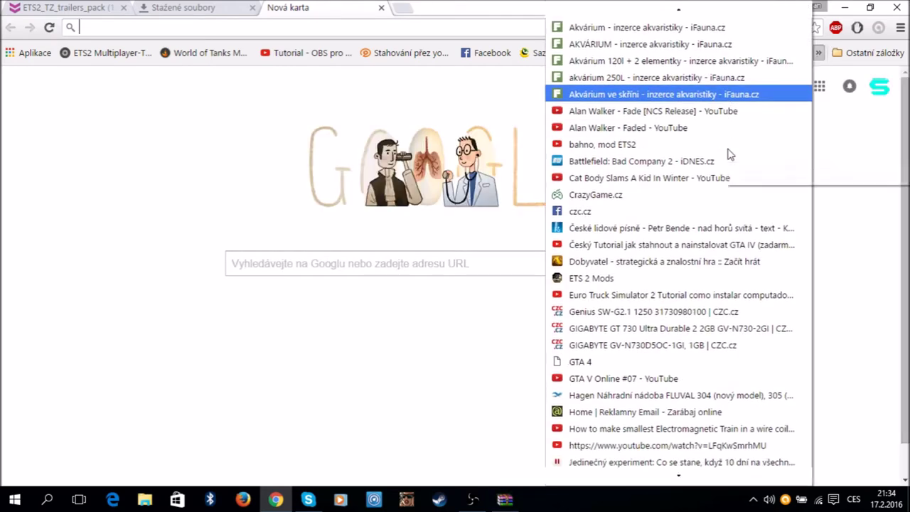
scroll(731, 152, down, 6)
scroll(715, 226, down, 3)
scroll(688, 298, down, 3)
scroll(687, 297, down, 5)
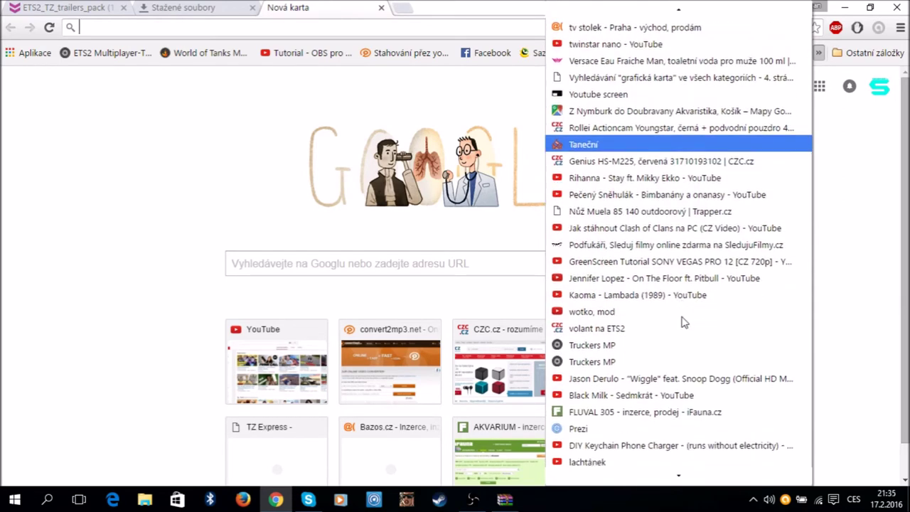
scroll(682, 322, down, 3)
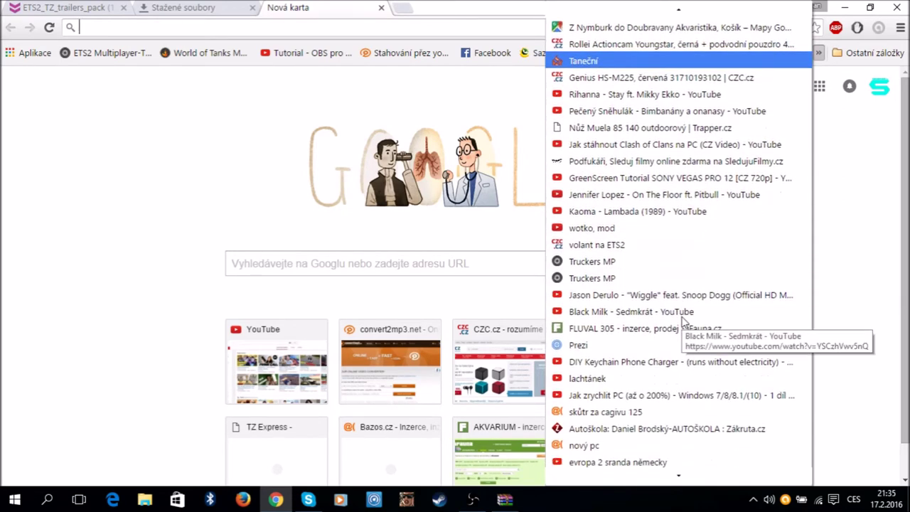
click(100, 85)
- Open YouTube, go to the account's own channel and open the video "Tutorial, jak si udělat vlastní skin na truck (je to ETS2)"
click(240, 360)
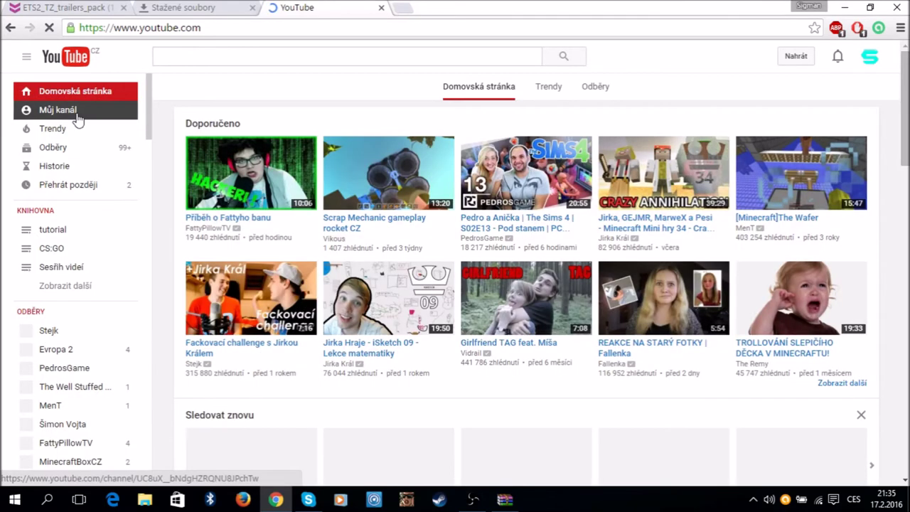
click(78, 118)
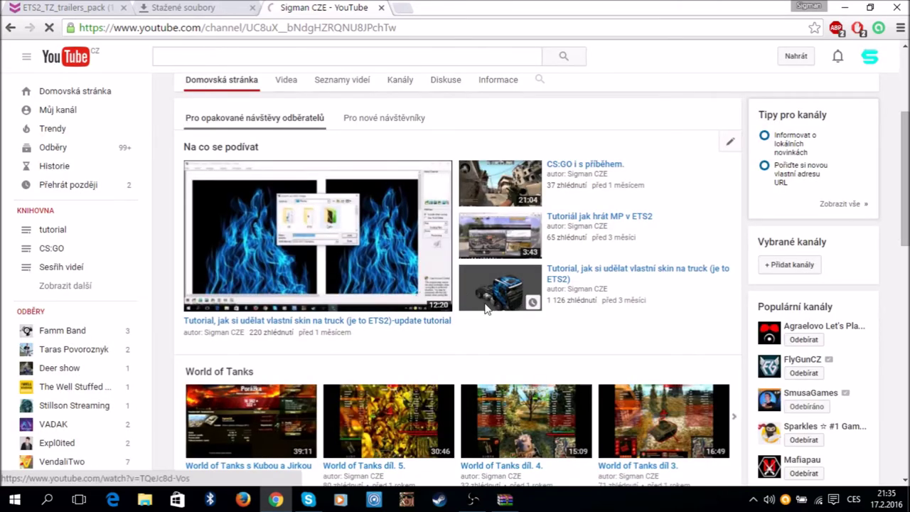
click(502, 303)
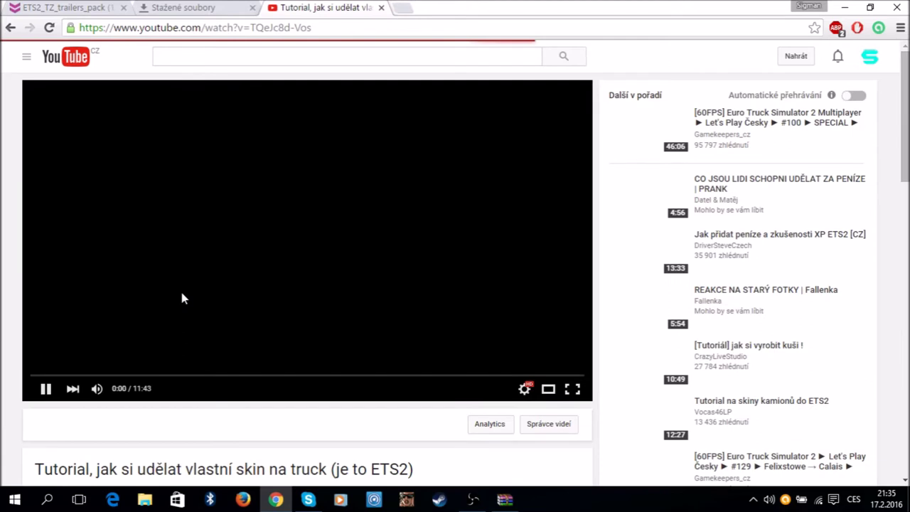
- Open the DXTBmp 4.0 download page linked in the video description, close the video's tab and look over the page's download section
scroll(181, 298, down, 3)
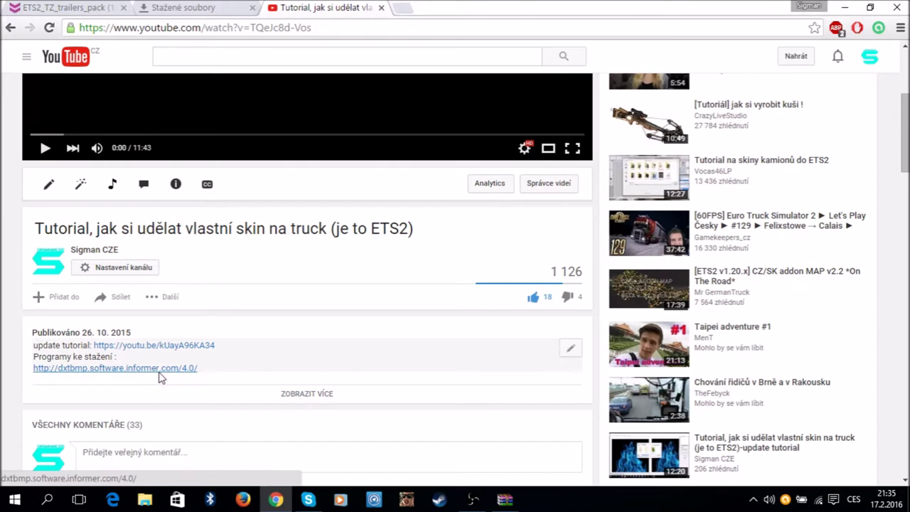
click(159, 375)
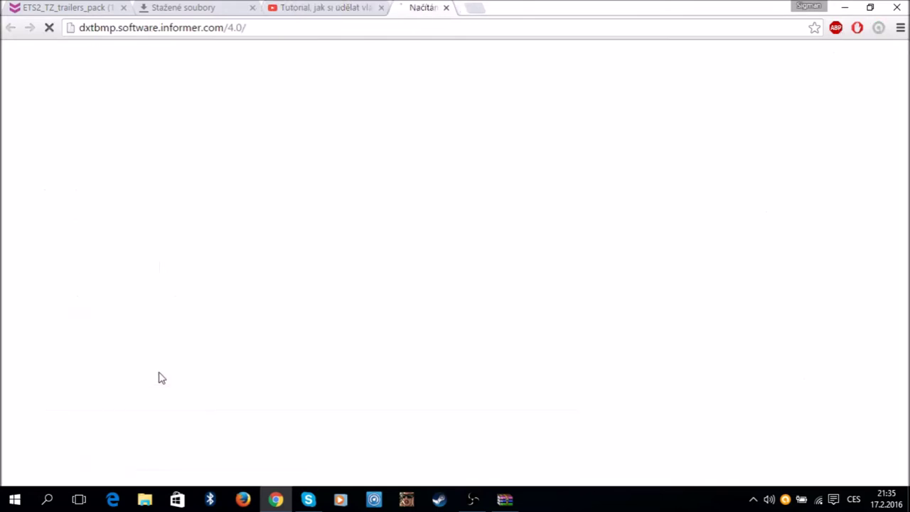
click(381, 7)
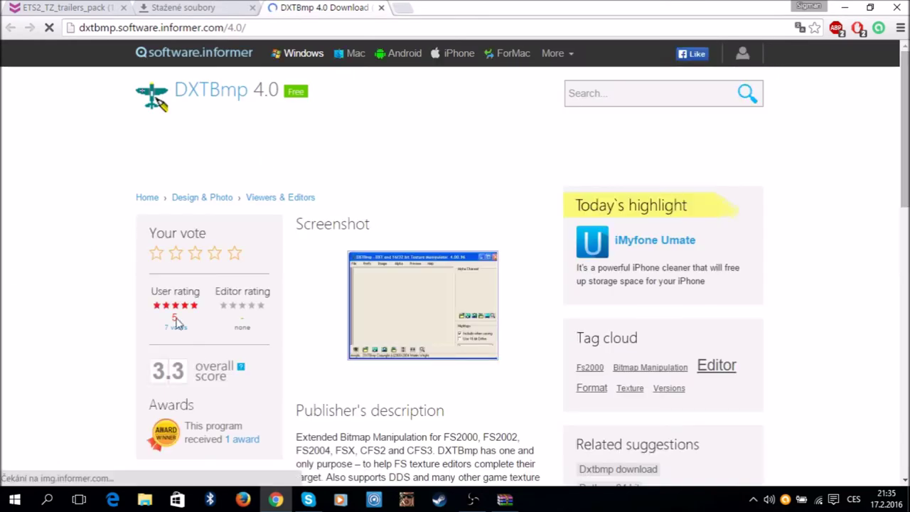
scroll(122, 362, down, 5)
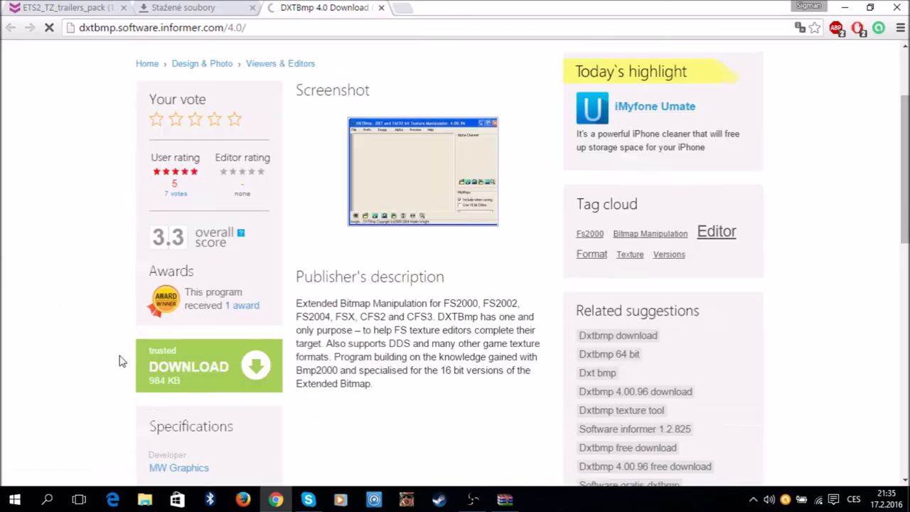
scroll(123, 362, up, 5)
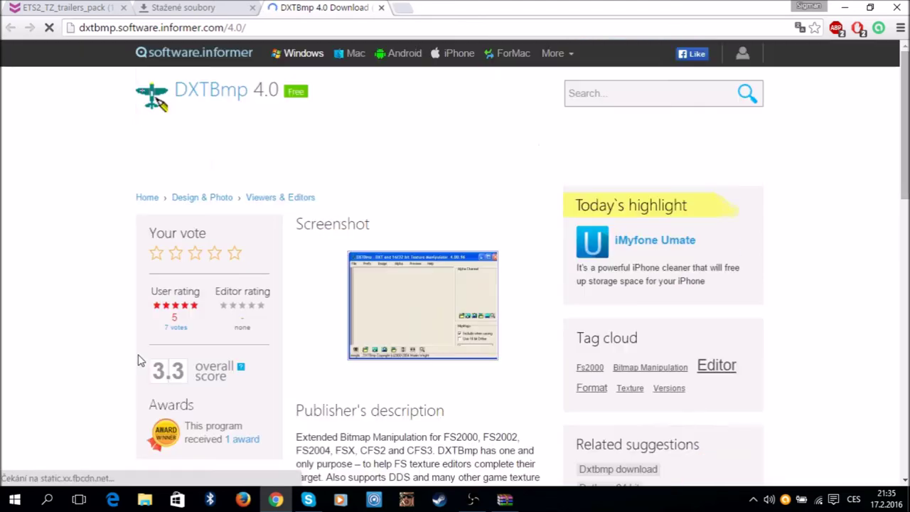
- Minimise Chrome and WinRAR and open the TZexpress_trailers pack_1.22.2.3 folder on the desktop
click(846, 9)
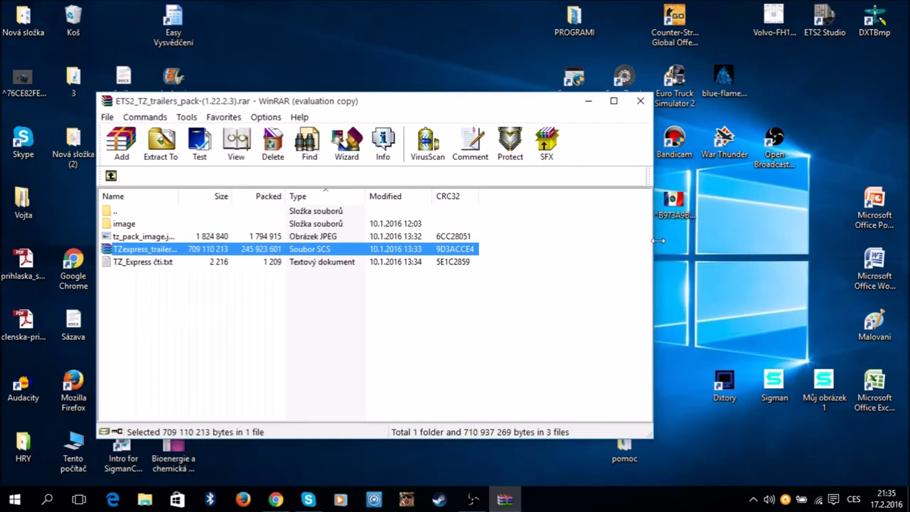
click(587, 101)
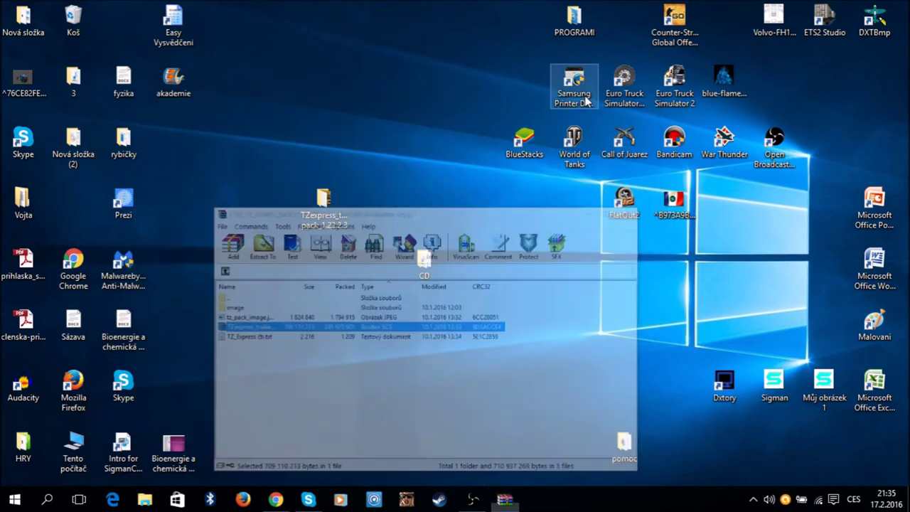
click(324, 207)
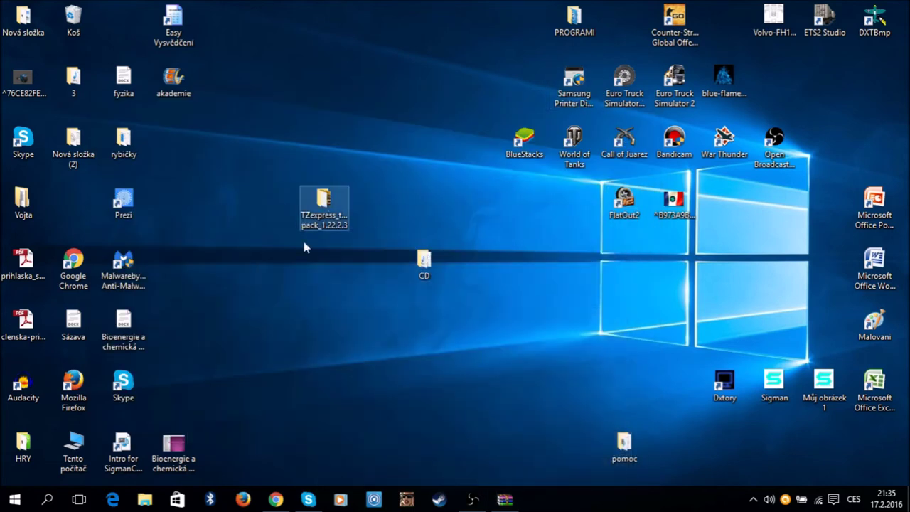
double_click(335, 200)
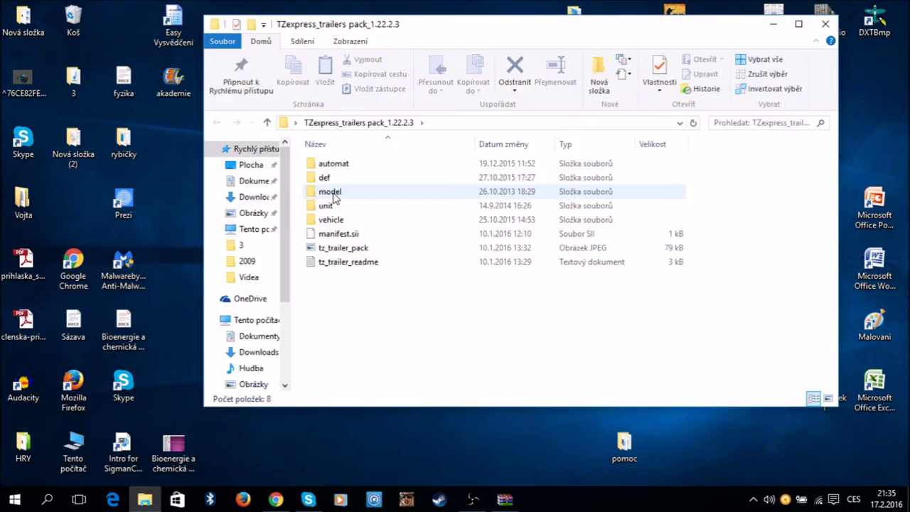
- Go to the universal trailer's texture files in vehicle\trailer_eu\schmitz\universal
double_click(354, 220)
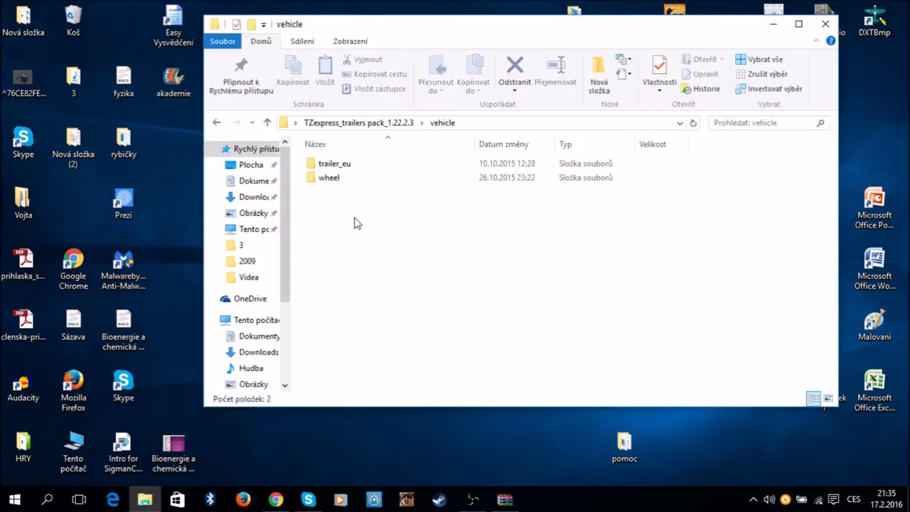
double_click(369, 164)
scroll(368, 218, down, 2)
scroll(405, 217, up, 2)
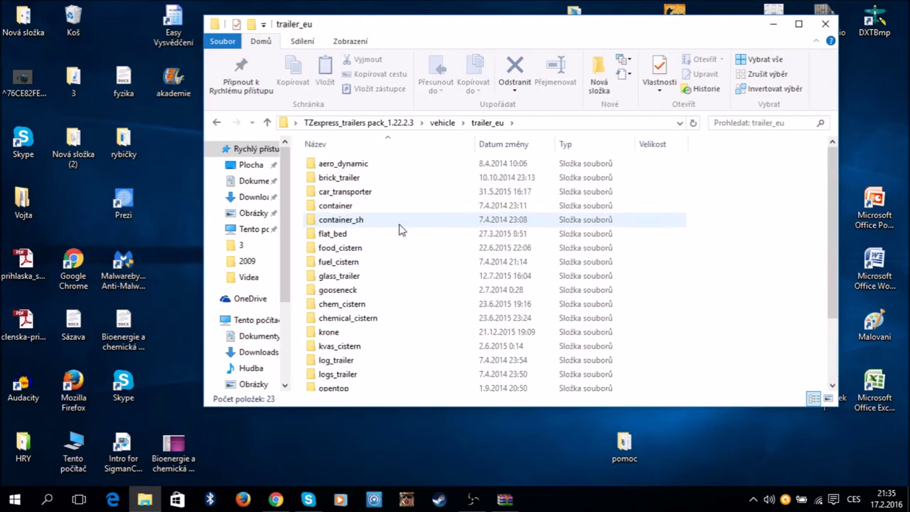
scroll(401, 345, down, 2)
scroll(400, 346, up, 2)
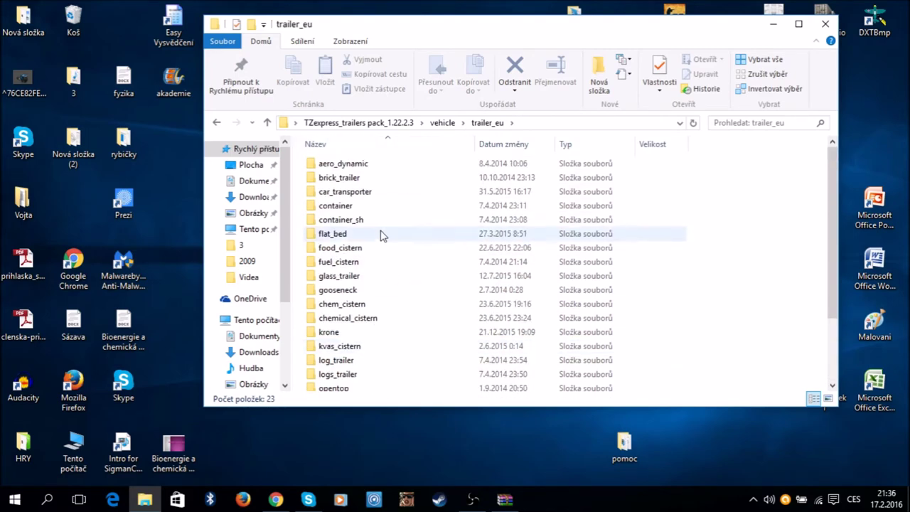
scroll(457, 261, down, 2)
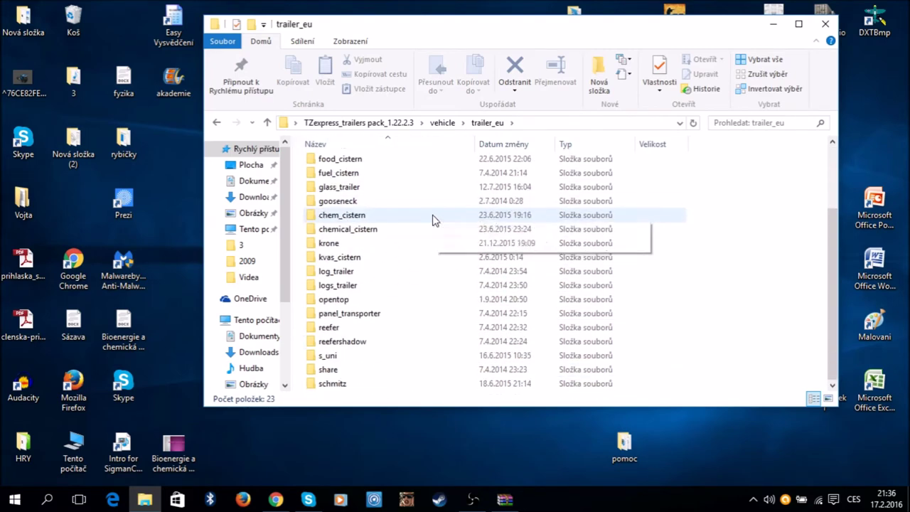
double_click(362, 390)
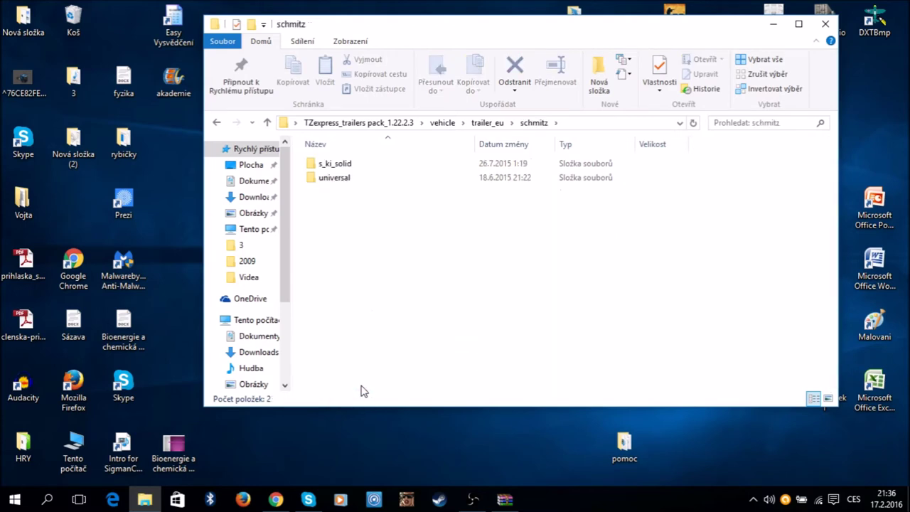
double_click(370, 183)
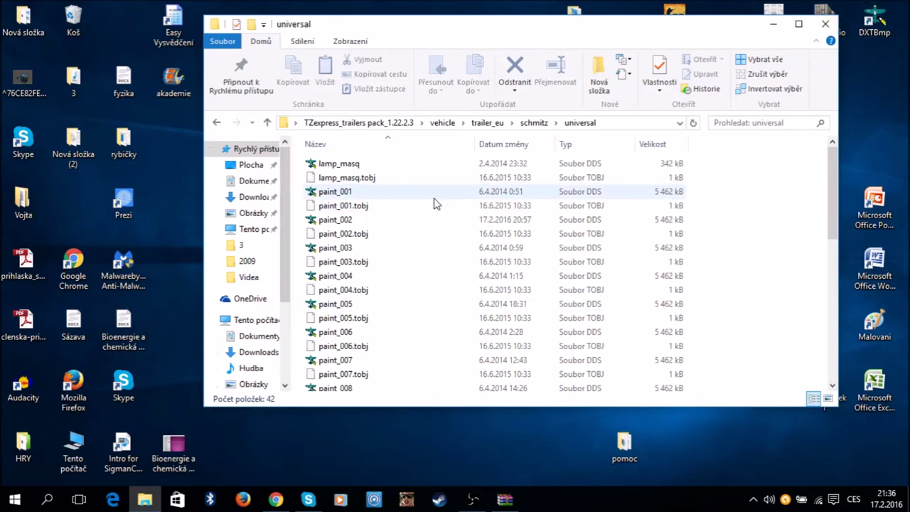
- Open the paint_001 DDS texture in DXTBmp and look over the image
click(378, 192)
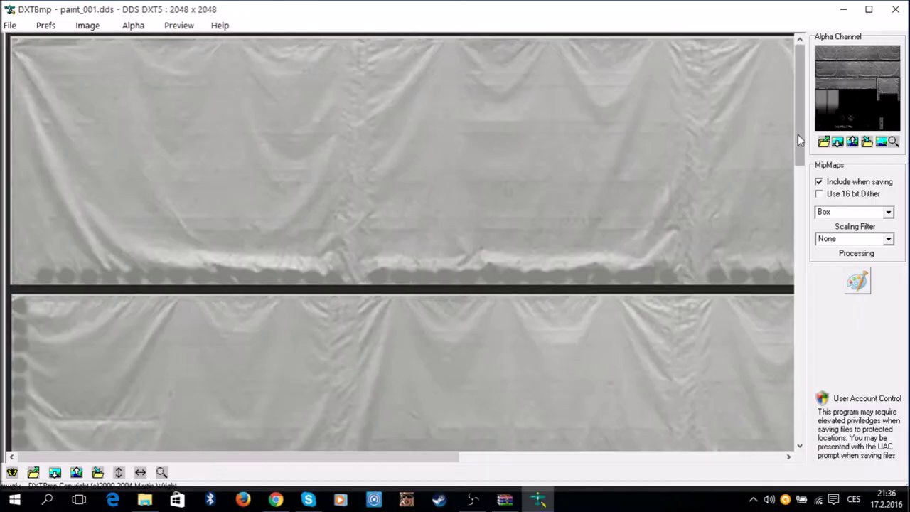
drag(798, 134, 783, 358)
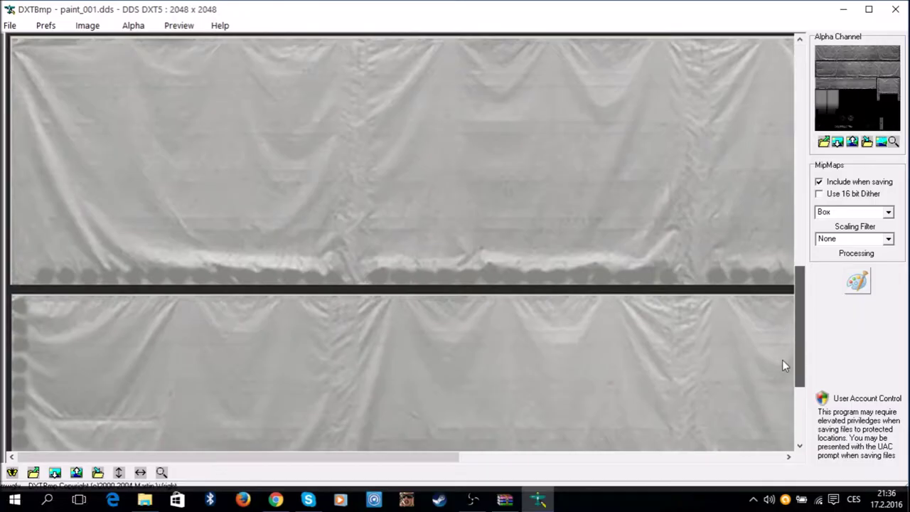
drag(801, 320, 847, 66)
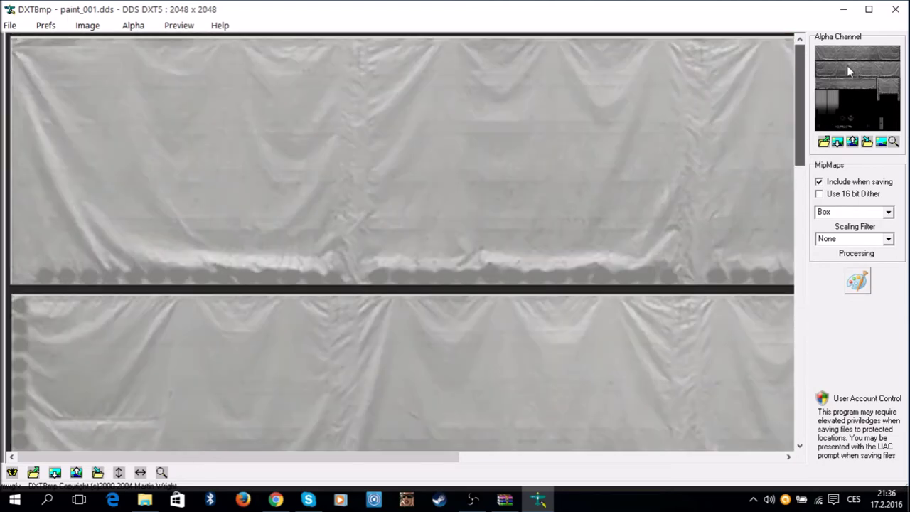
- Send the main paint_001 image from DXTBmp to Paint for editing and look over the whole texture
click(55, 473)
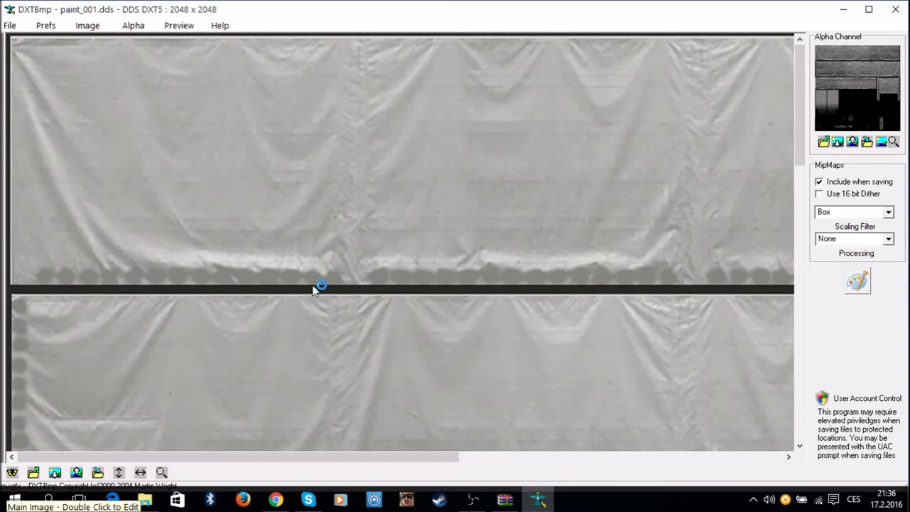
scroll(575, 246, down, 10)
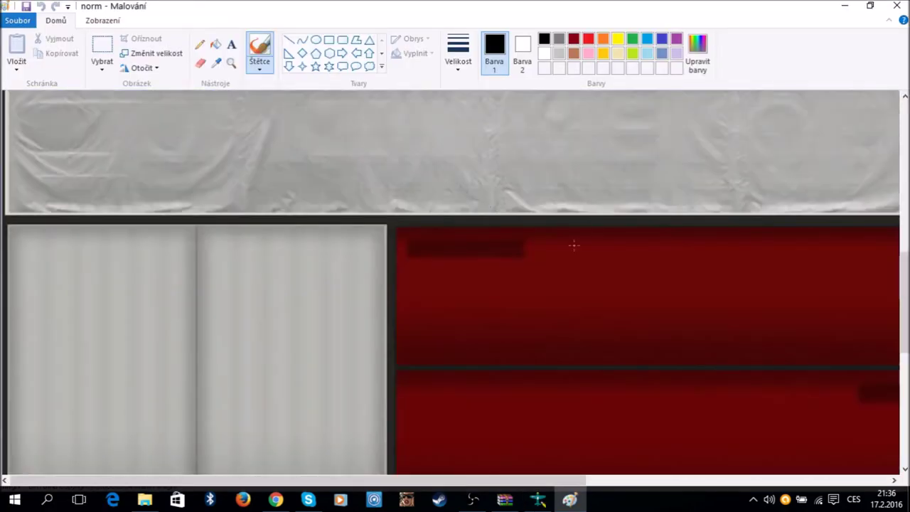
scroll(520, 335, up, 10)
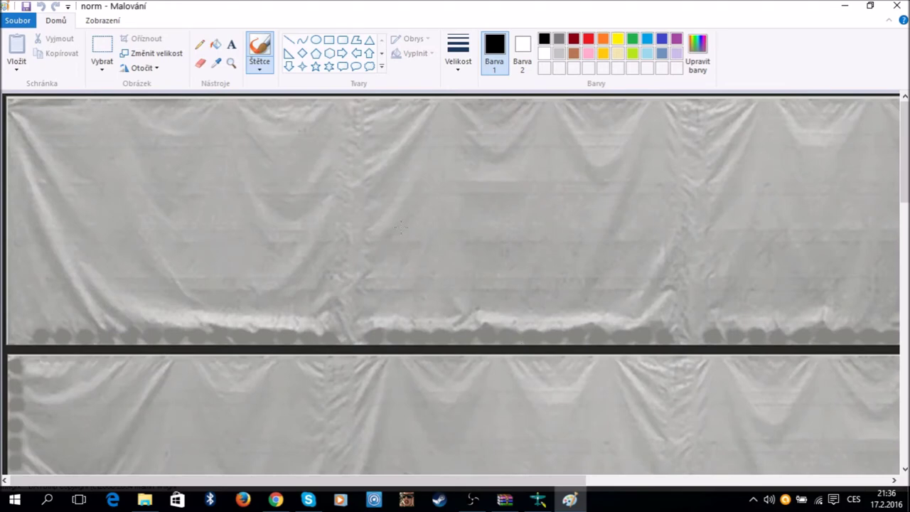
click(15, 68)
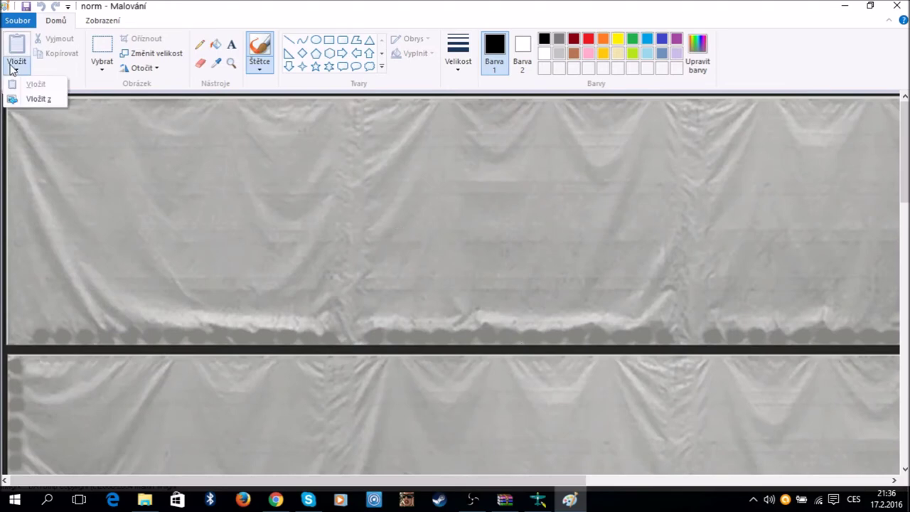
click(278, 229)
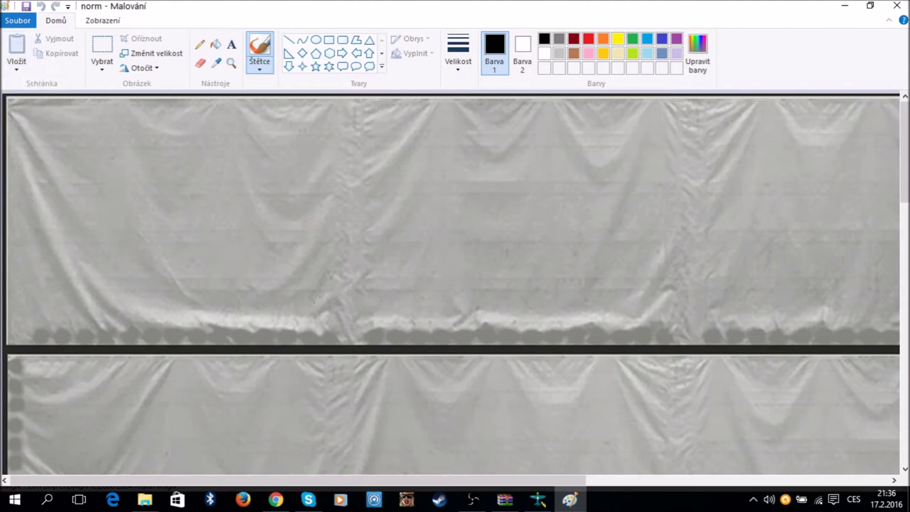
- Set up a rectangle shape with solid fill and solid outline, using turquoise blue for both Colour 1 and Colour 2
click(328, 42)
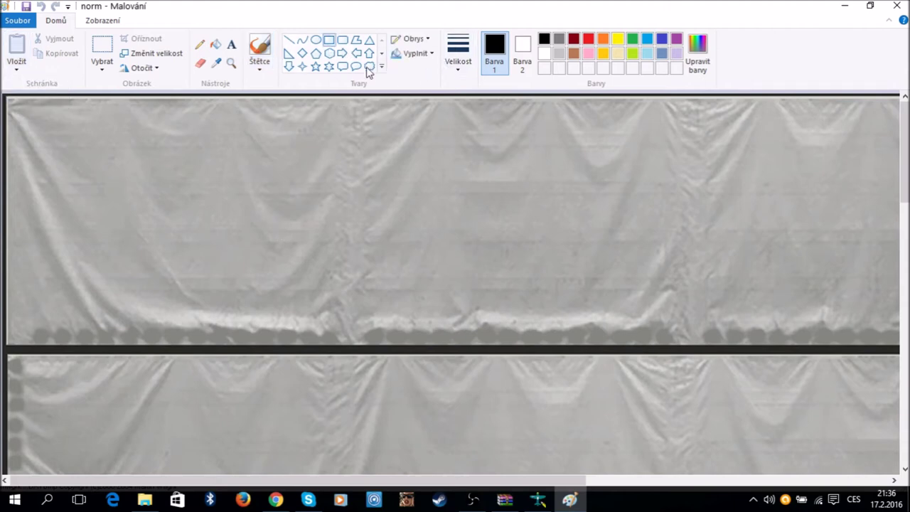
click(429, 55)
click(434, 87)
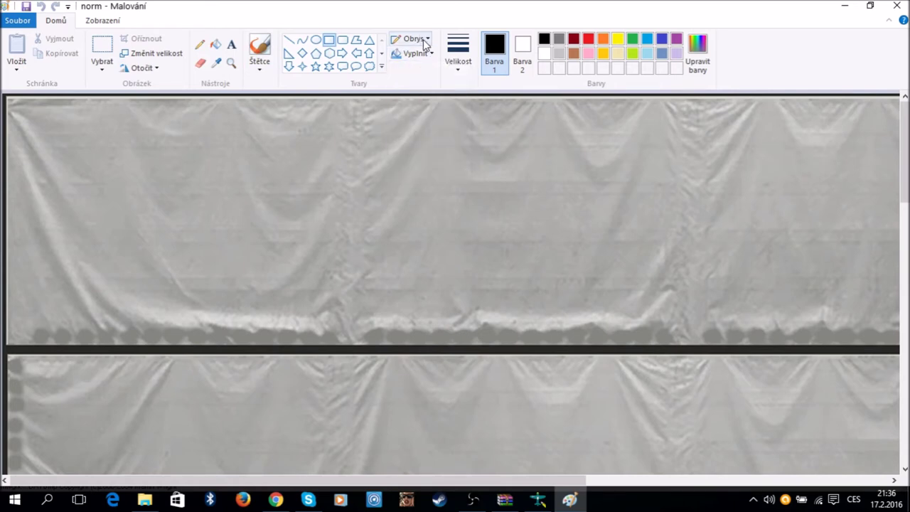
click(414, 39)
click(421, 74)
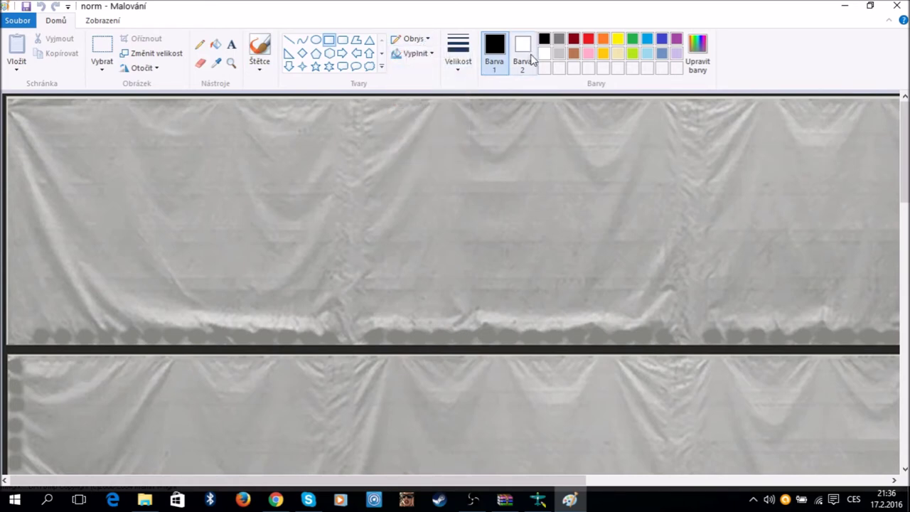
click(648, 39)
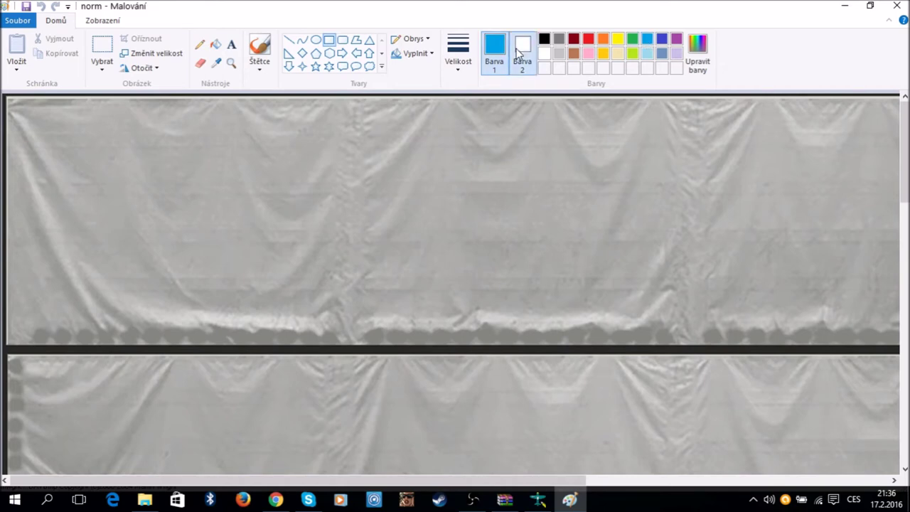
click(519, 54)
click(647, 41)
- Draw a blue rectangle over the upper tarpaulin, widen it and stretch it to the tarpaulin's lower edge, and undo it
mouse_move(158, 133)
mouse_down()
mouse_move(671, 317)
mouse_move(635, 214)
mouse_up()
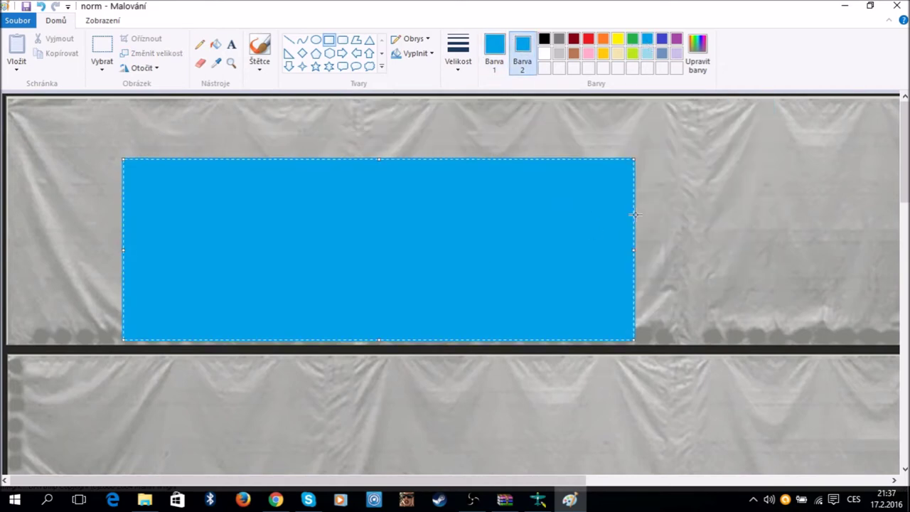
drag(627, 250, 697, 243)
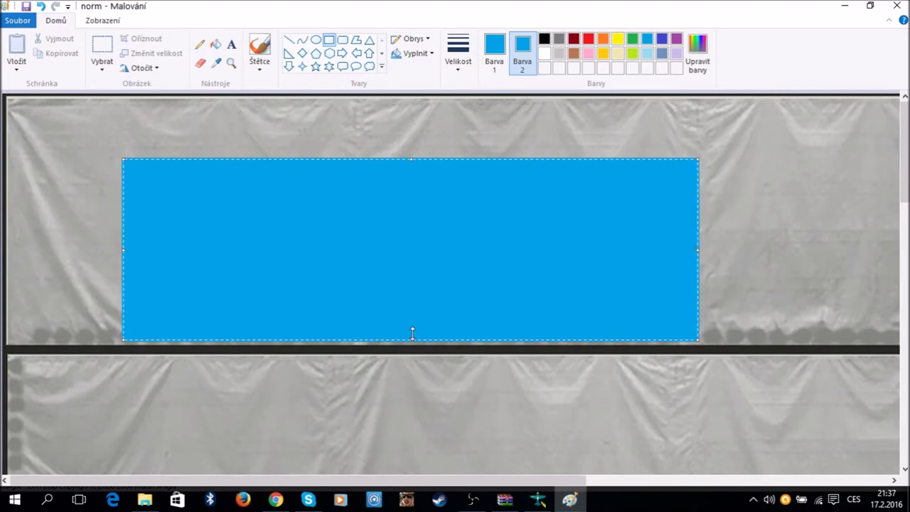
drag(411, 337, 412, 344)
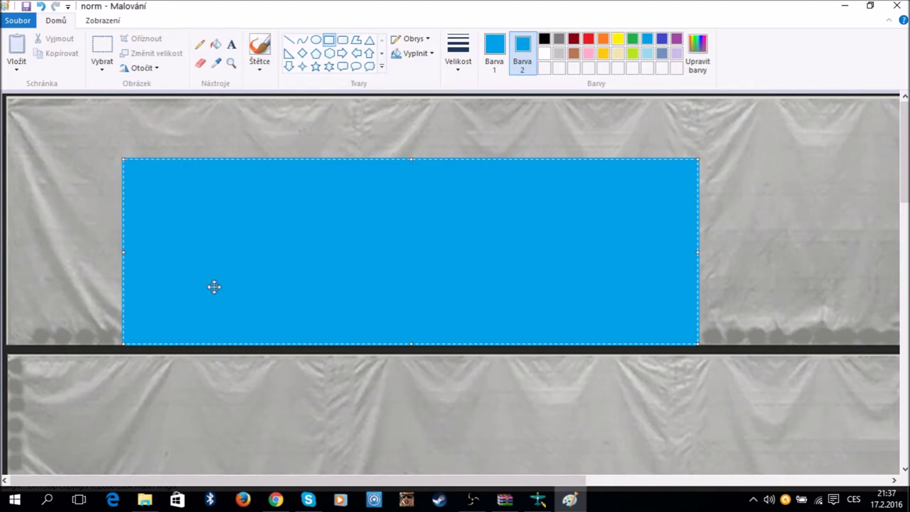
click(43, 6)
- Switch to Chrome, search for "google obrázky" in a new tab and open the Google Images page
click(276, 500)
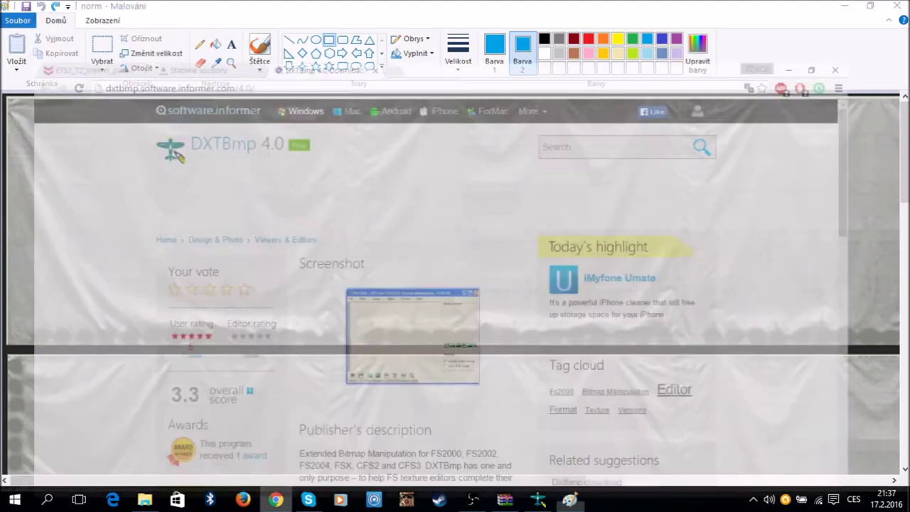
click(403, 7)
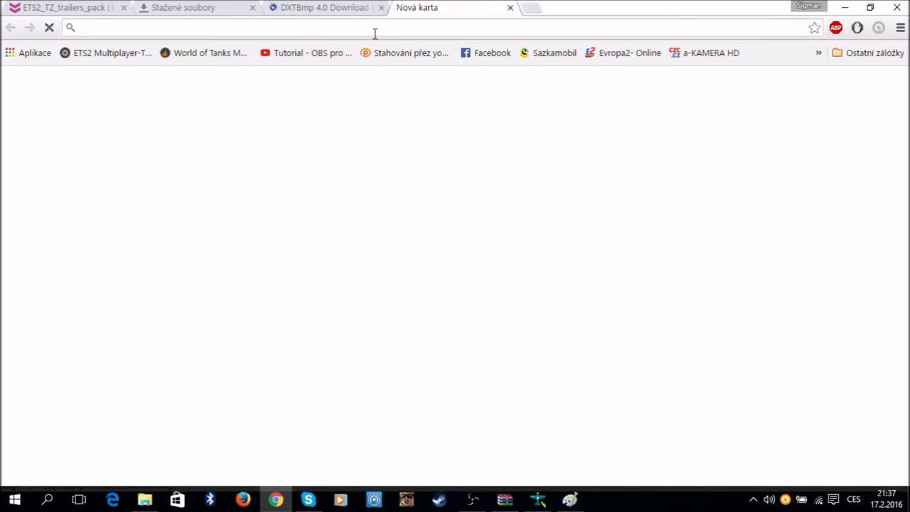
text(google obrázky)
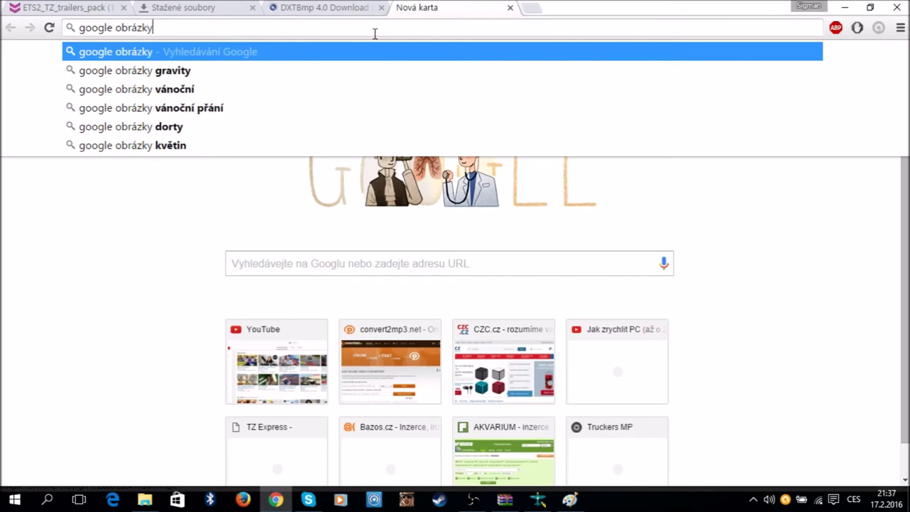
key(Return)
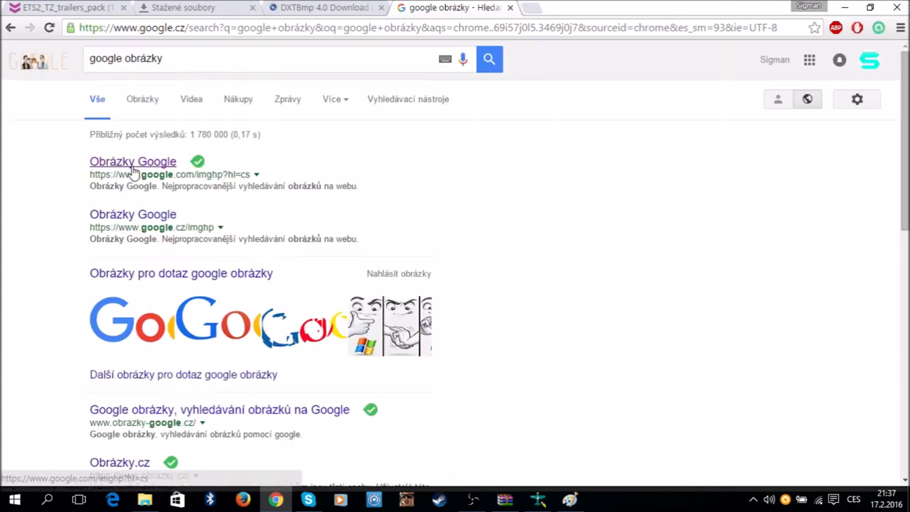
click(135, 164)
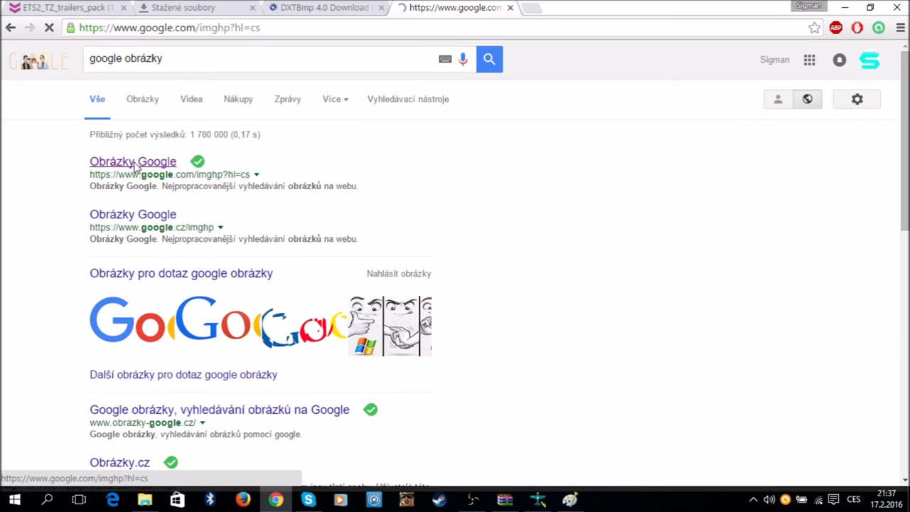
- Search Google Images for the YouTube channel's name and look through the image results for a logo
text(Sigman )
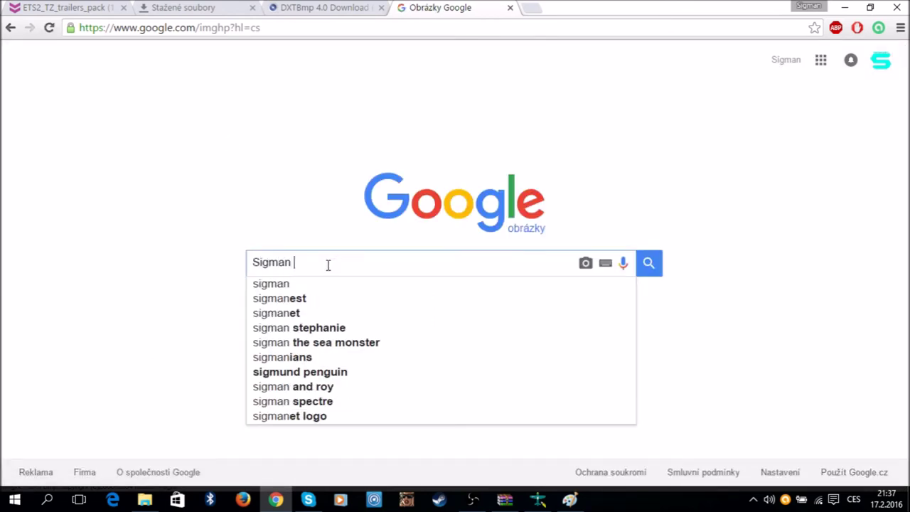
text(CZE)
key(Return)
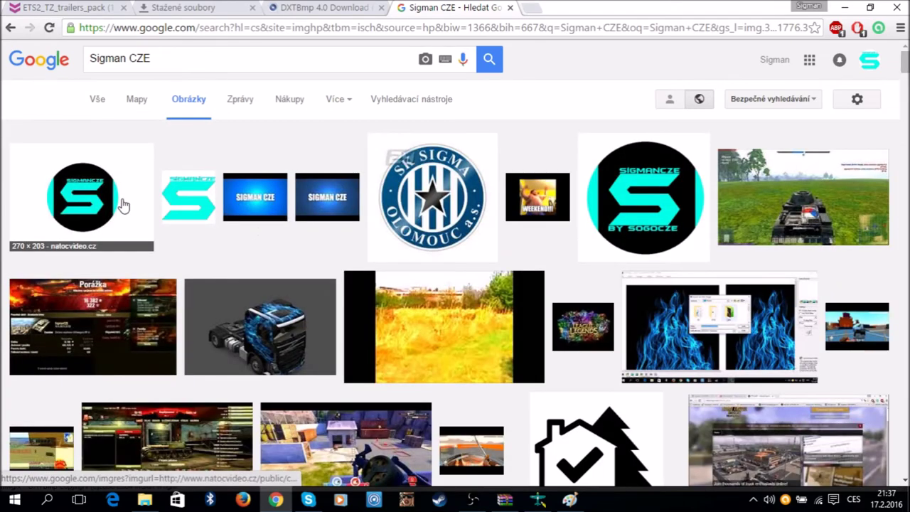
scroll(133, 206, down, 2)
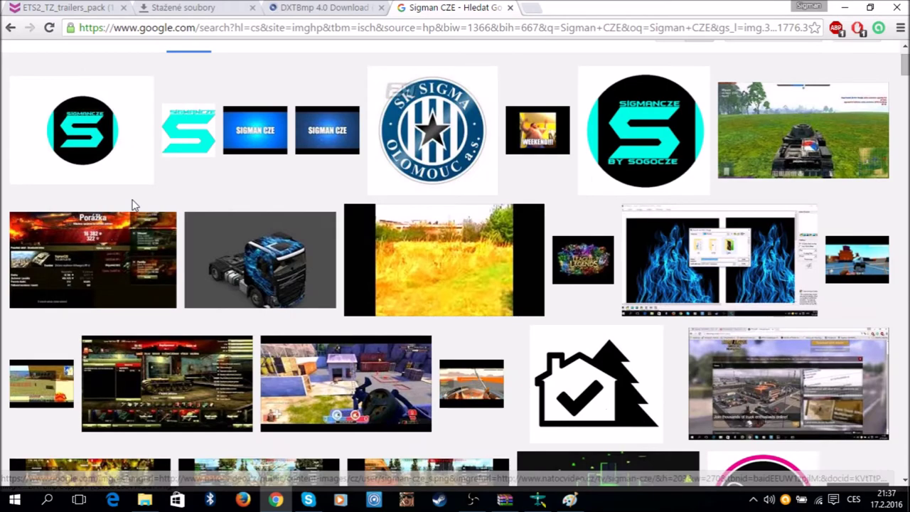
scroll(134, 206, down, 2)
scroll(133, 205, down, 4)
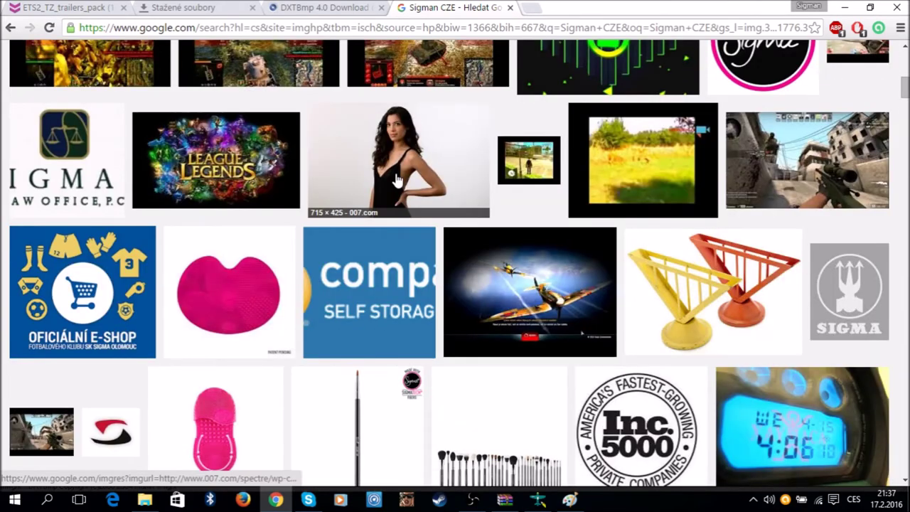
scroll(396, 179, down, 8)
scroll(396, 179, down, 7)
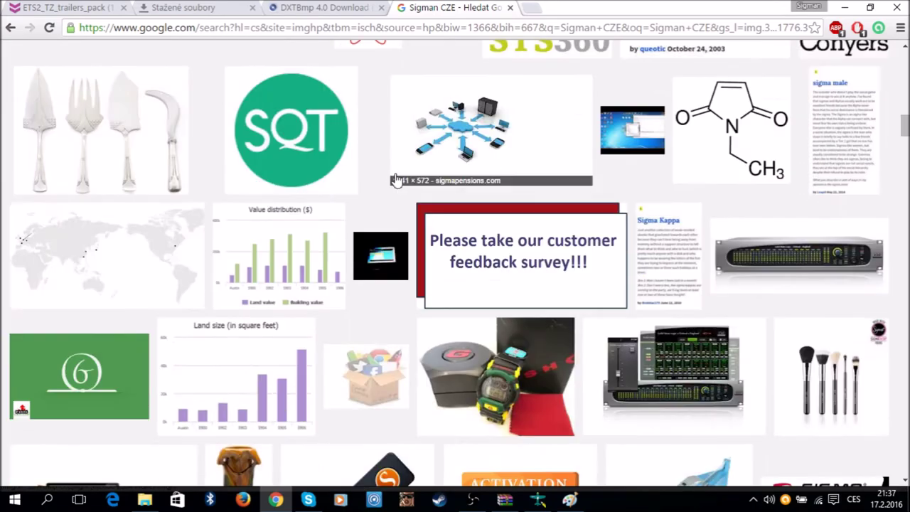
scroll(396, 179, up, 20)
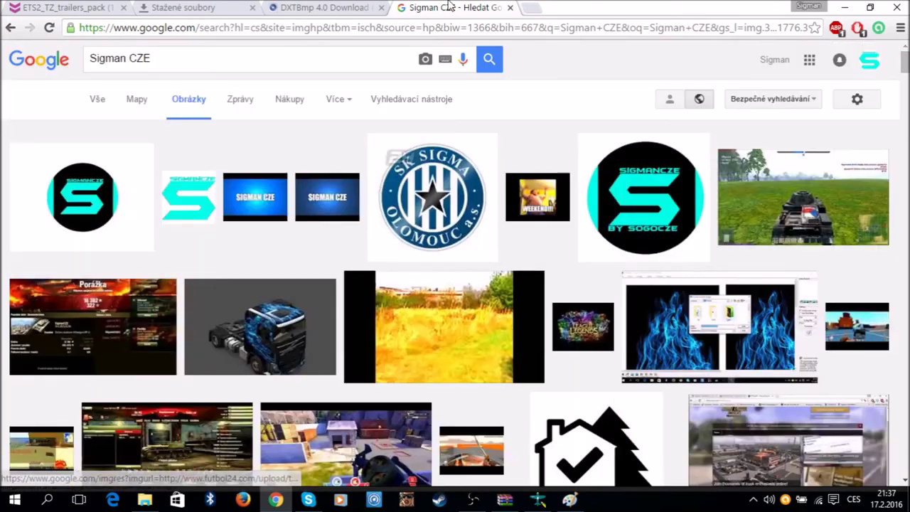
- Replace the image search tab with a new one and open the account's own channel page on YouTube
click(528, 8)
click(507, 9)
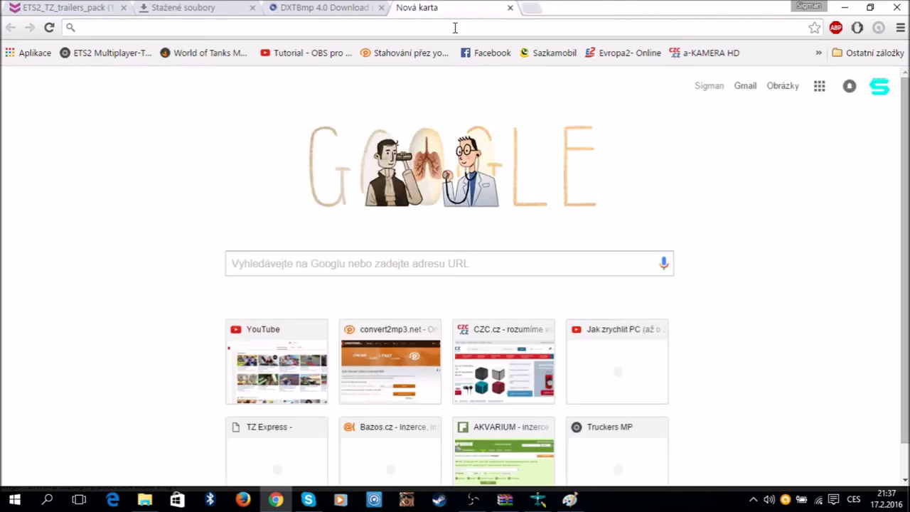
click(249, 377)
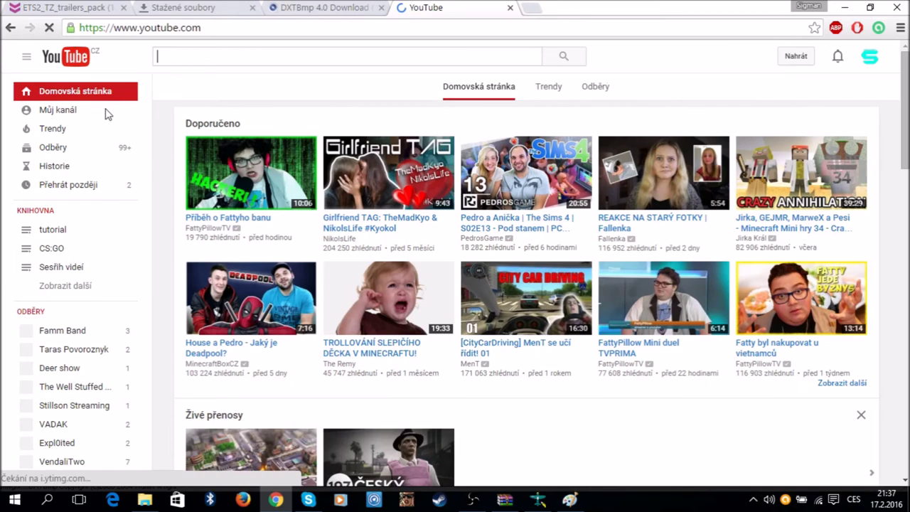
click(107, 114)
- Save the YouTube channel page to the desktop as a complete web page
right_click(413, 148)
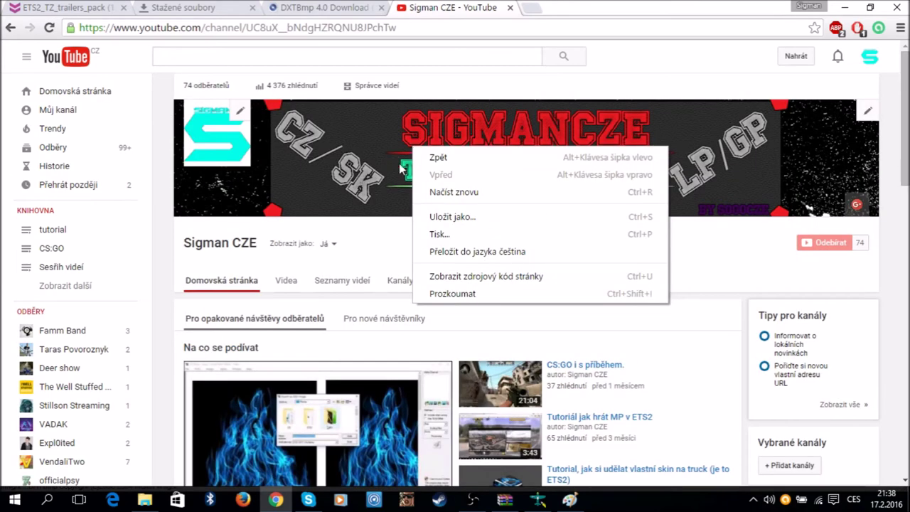
click(449, 217)
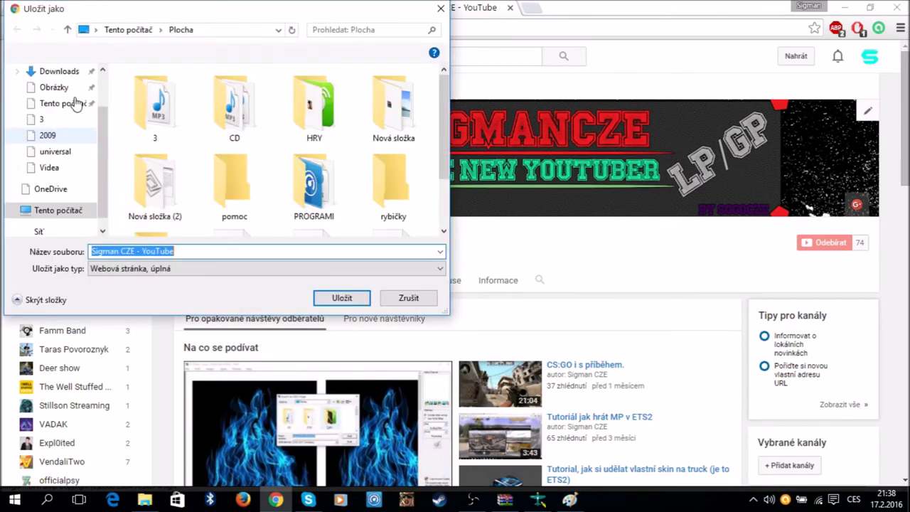
scroll(66, 202, down, 3)
scroll(69, 170, up, 3)
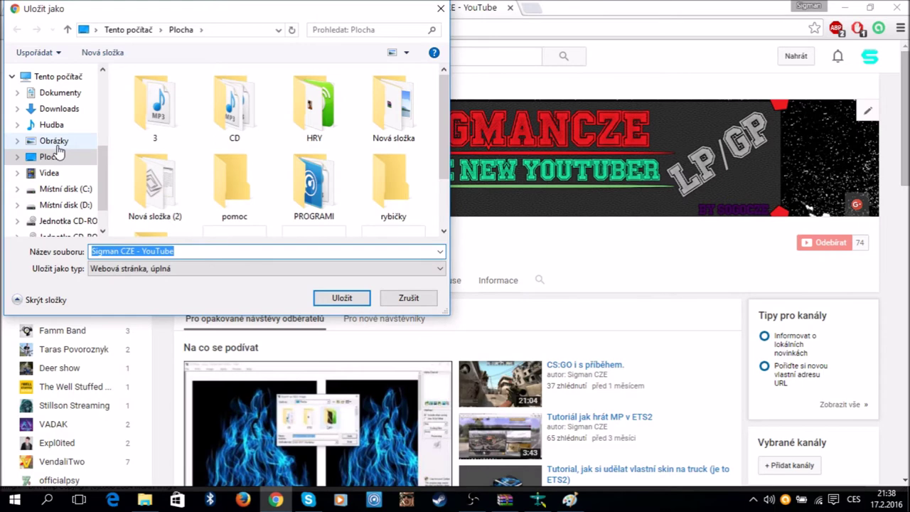
click(345, 299)
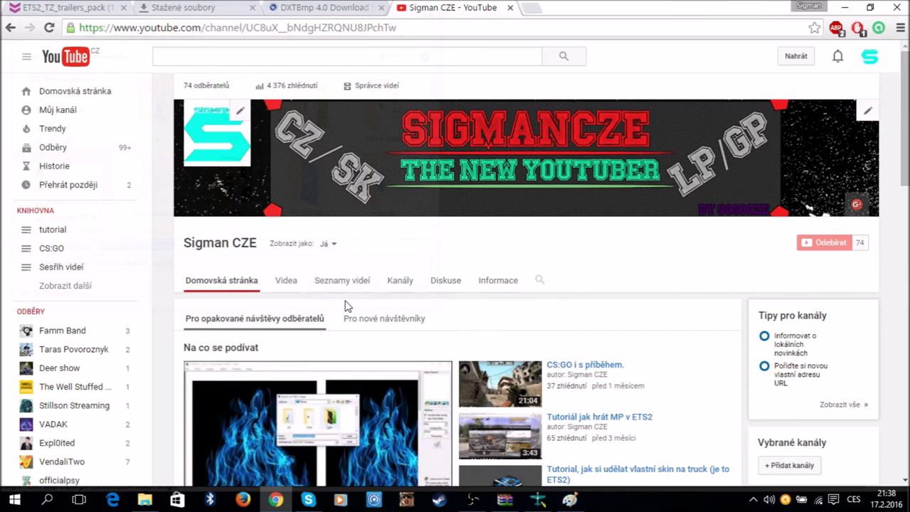
- Close the YouTube tab, clear all open windows off the desktop and move the saved channel page to the Recycle Bin
click(510, 7)
click(845, 7)
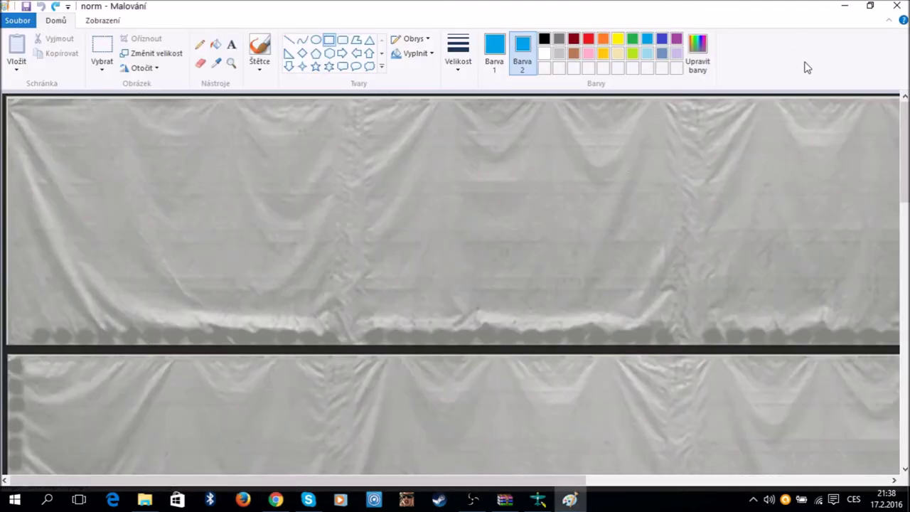
click(845, 6)
click(850, 8)
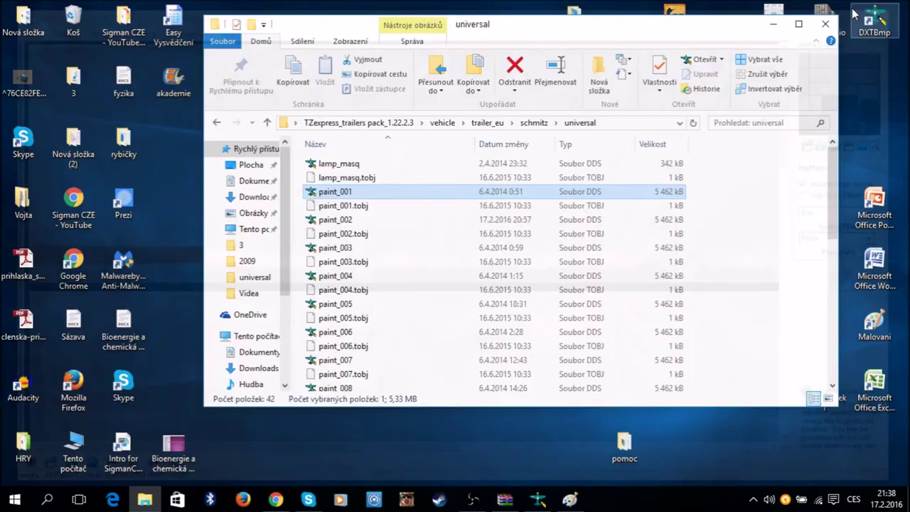
click(774, 24)
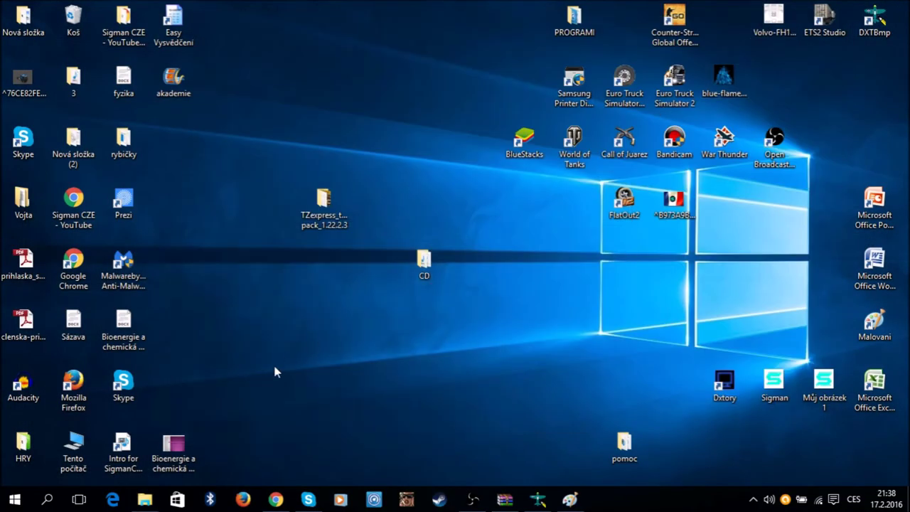
drag(78, 212, 80, 26)
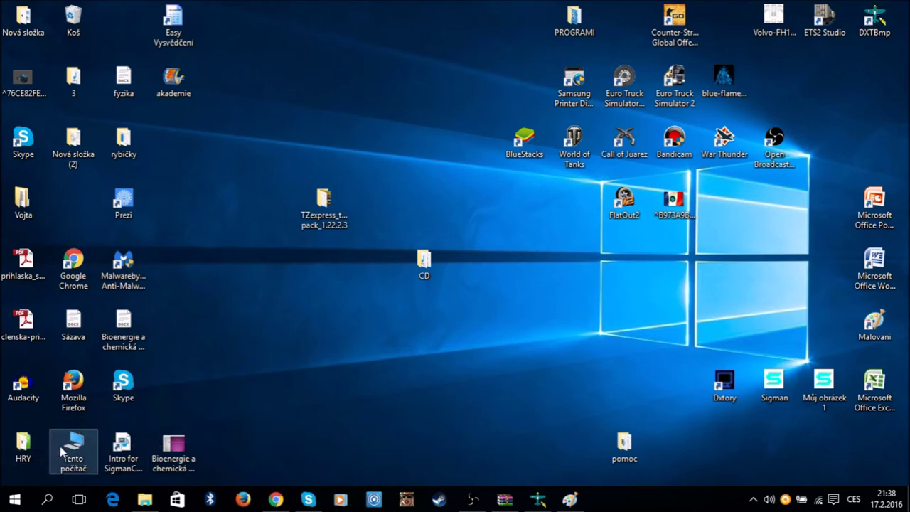
- Search Windows for "profili" and look through the Profili and Nová složka (2) folders for a channel image
click(47, 500)
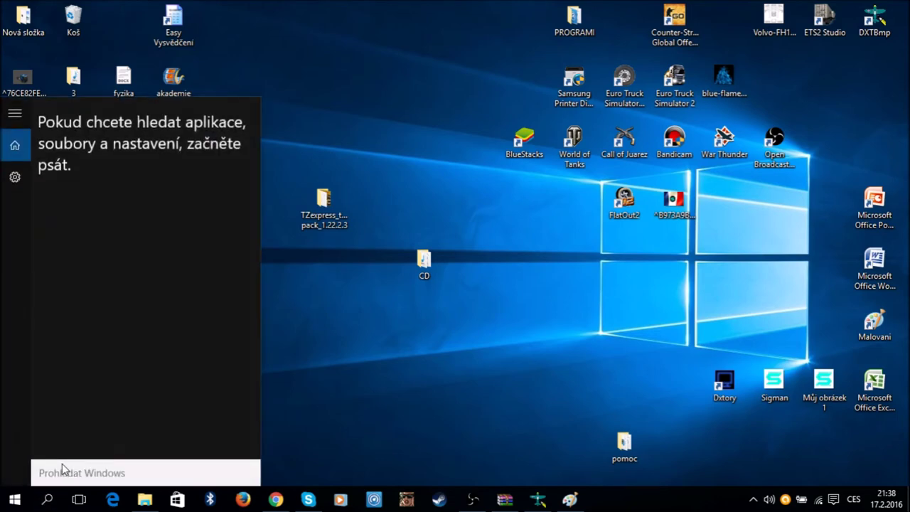
text(profi)
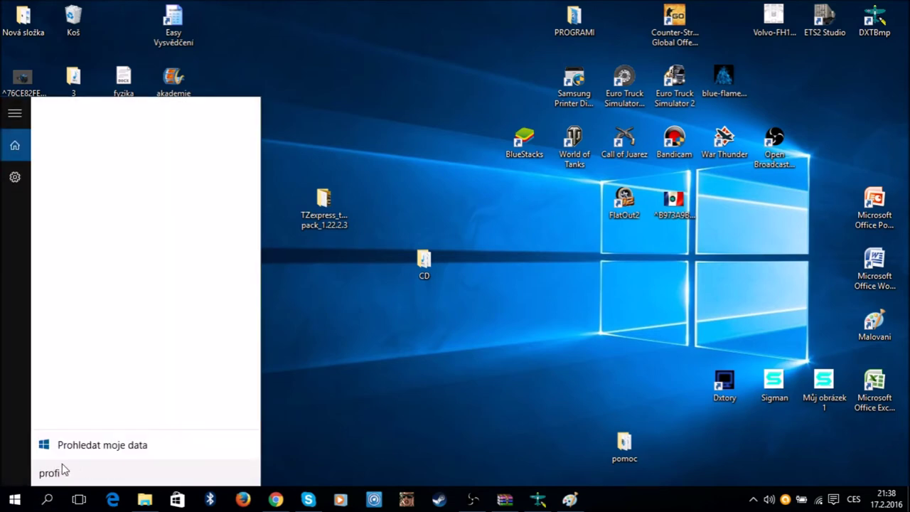
text(li)
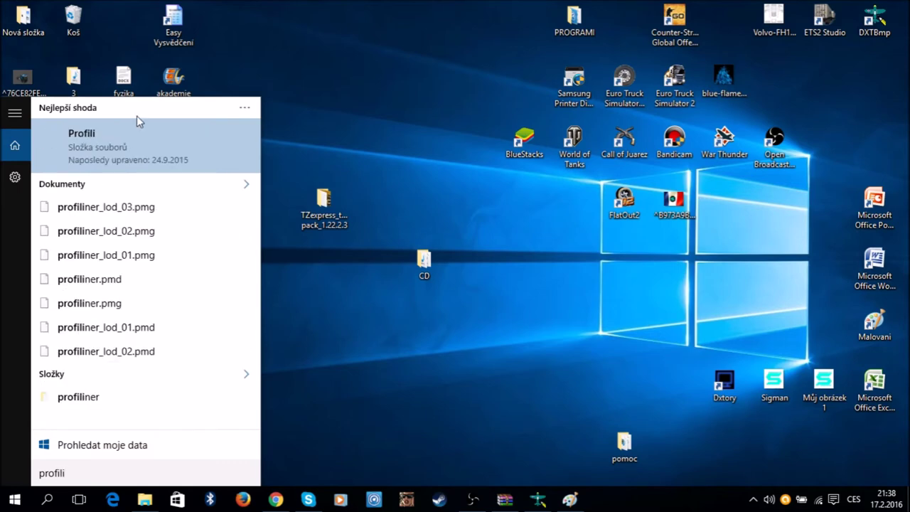
click(137, 133)
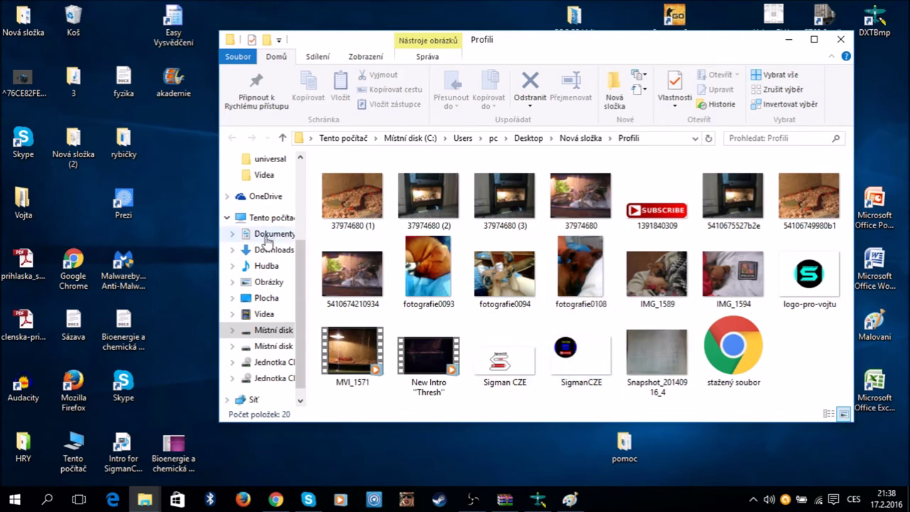
click(841, 39)
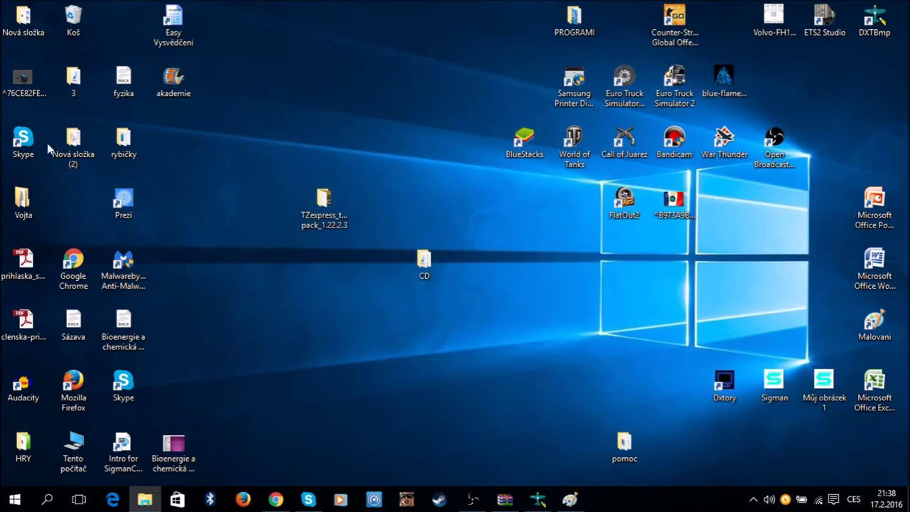
double_click(72, 157)
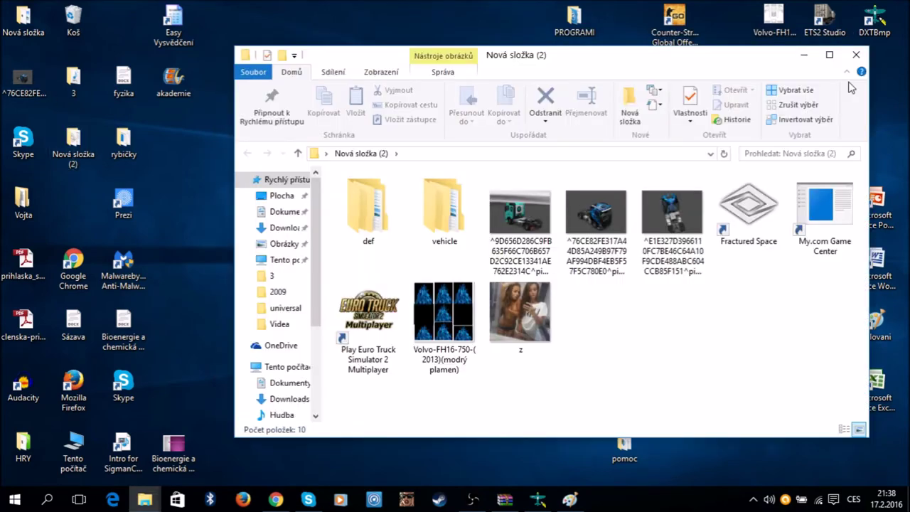
click(856, 55)
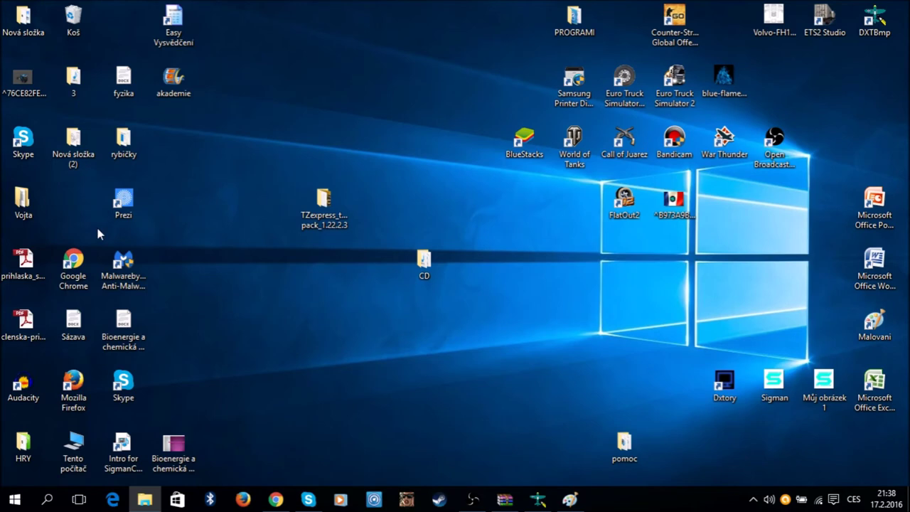
- Move the pozadi-youtube image from the personal user folder to the middle of the desktop and close the folder
double_click(24, 202)
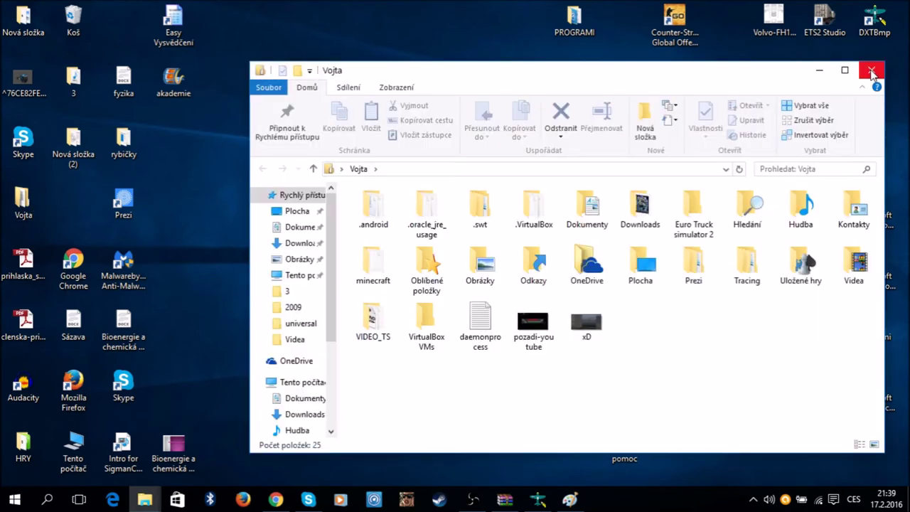
drag(548, 324, 441, 61)
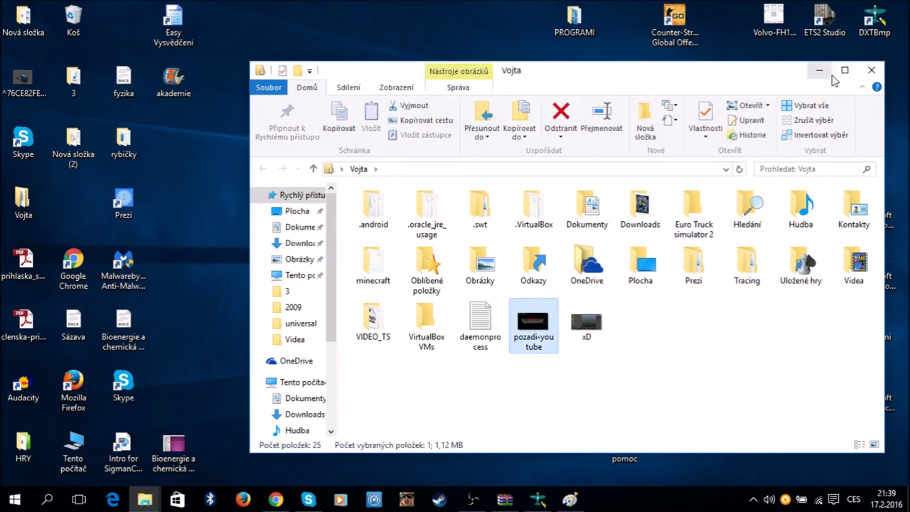
drag(532, 323, 431, 36)
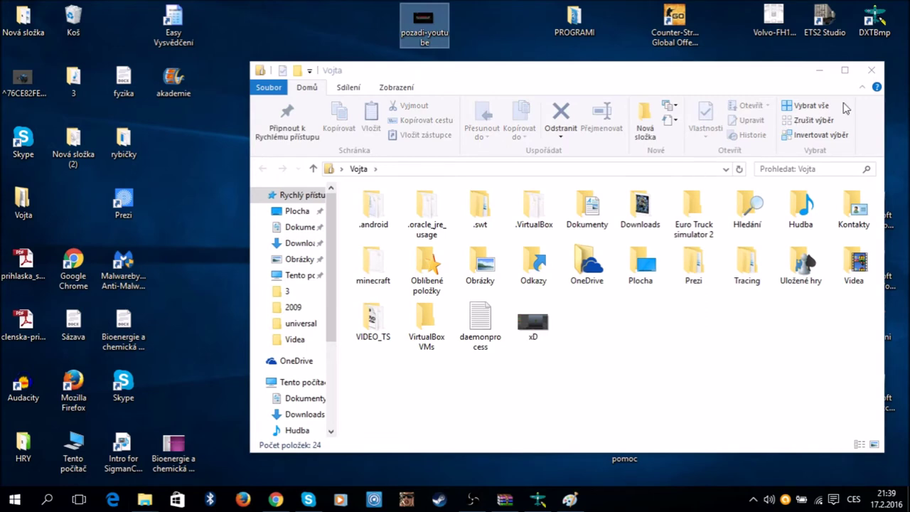
click(871, 70)
drag(429, 34, 479, 278)
- Switch to Paint and paste the pozadi-youtube image file from the desktop into the trailer texture
click(570, 500)
click(19, 66)
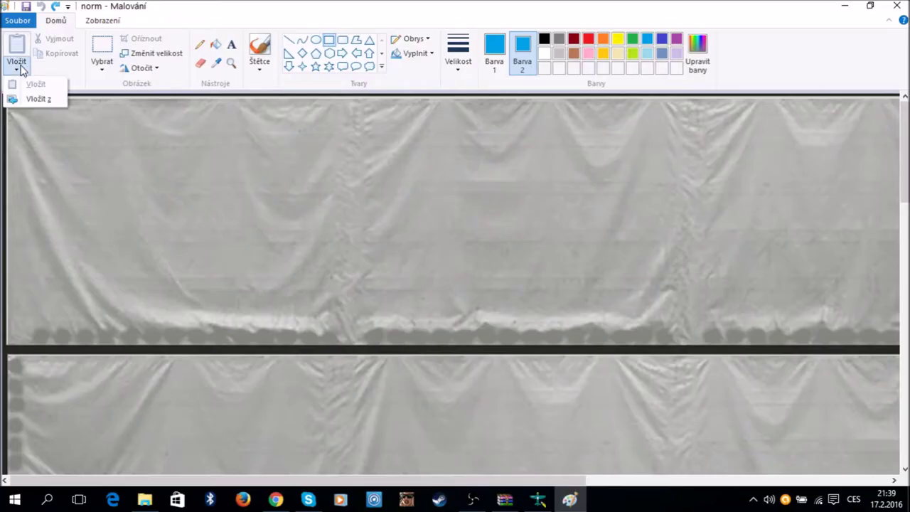
click(35, 99)
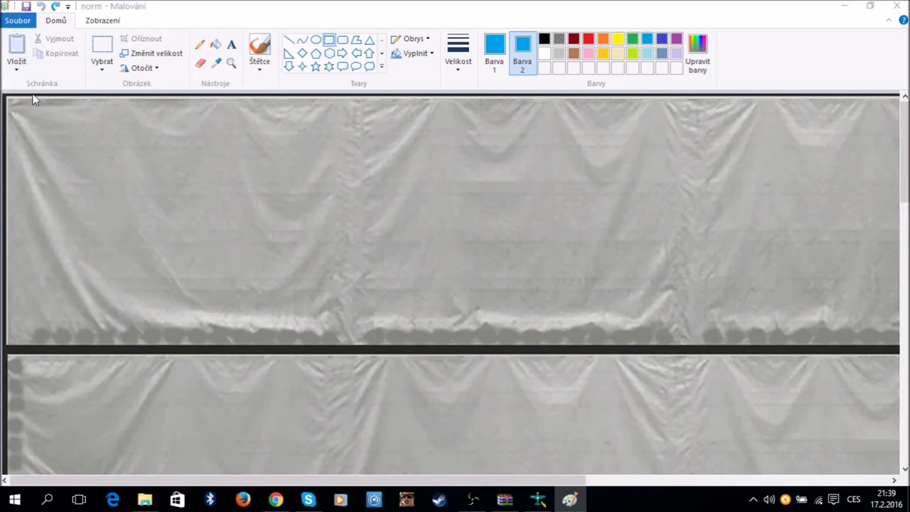
click(74, 159)
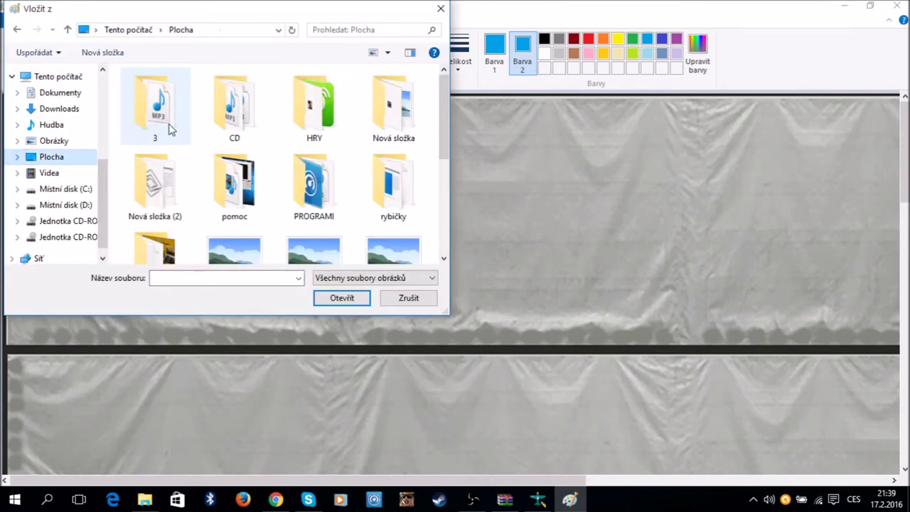
scroll(168, 126, down, 2)
scroll(299, 163, down, 1)
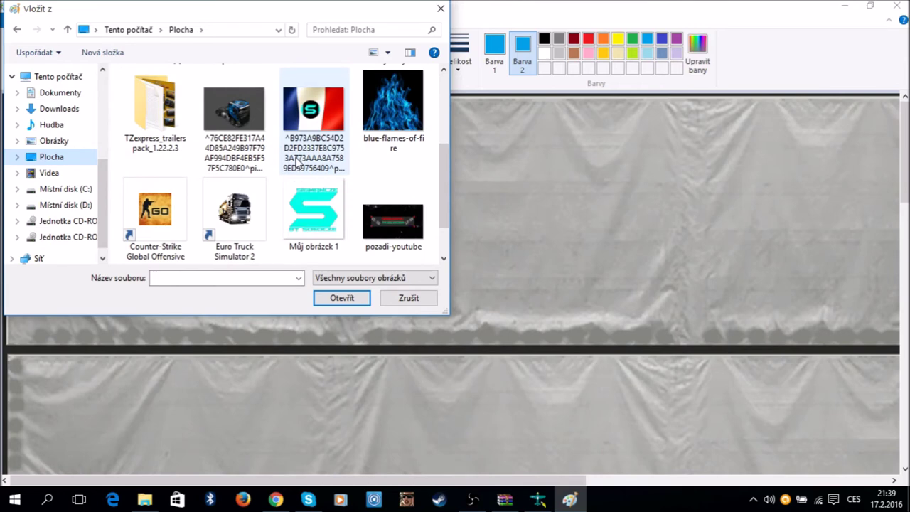
click(392, 220)
click(341, 298)
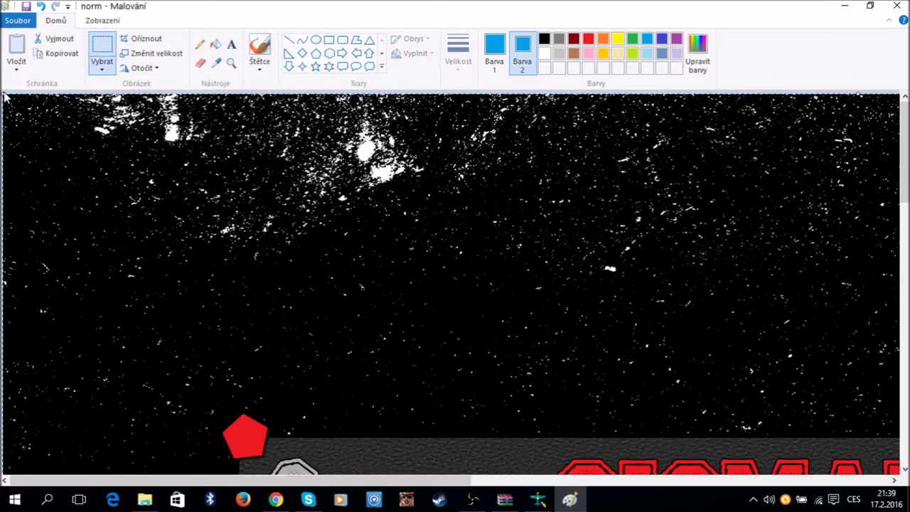
- Shrink and reposition the pasted channel banner until it fits within the height of the upper tarpaulin panel
drag(4, 87, 420, 280)
drag(461, 319, 171, 131)
drag(99, 123, 79, 116)
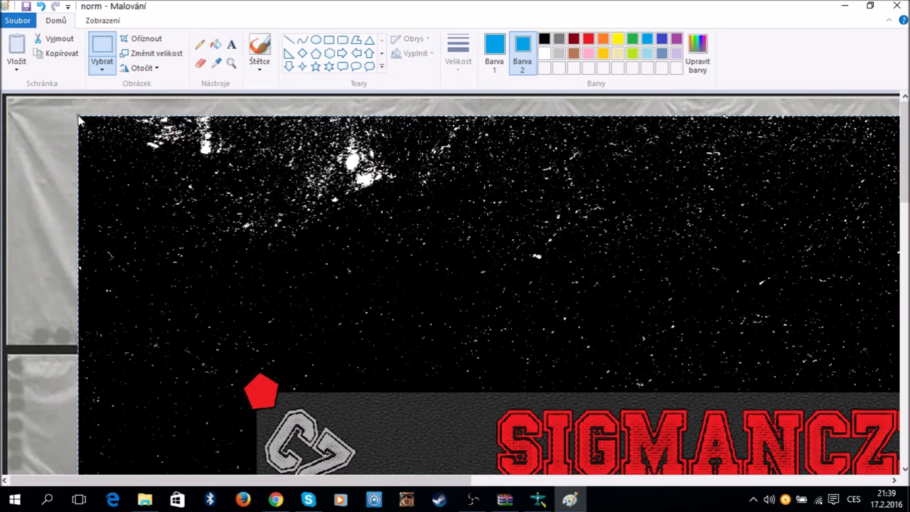
drag(69, 109, 460, 311)
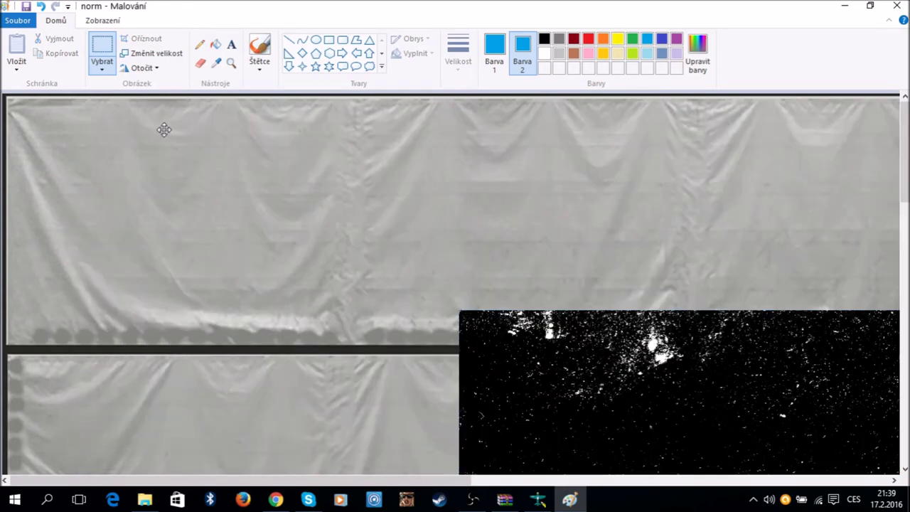
key(ctrl+z)
key(ctrl+z)
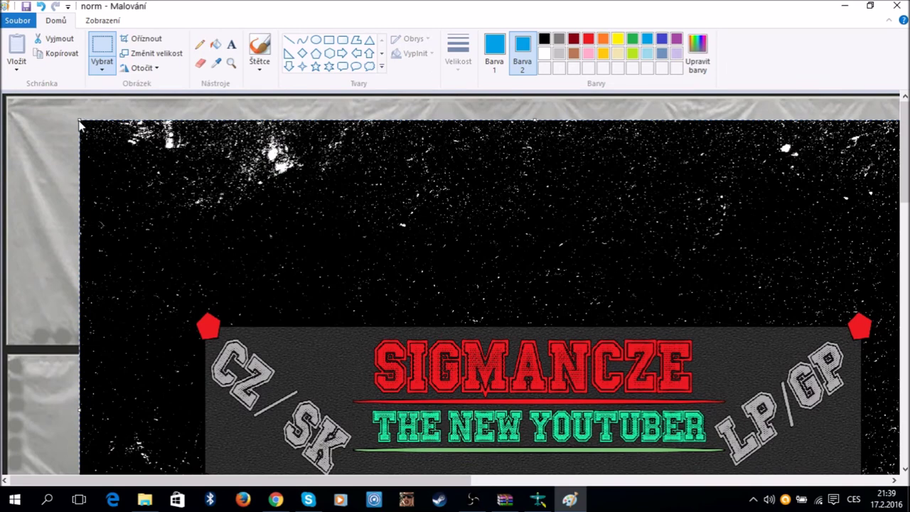
drag(71, 111, 406, 274)
drag(502, 351, 281, 196)
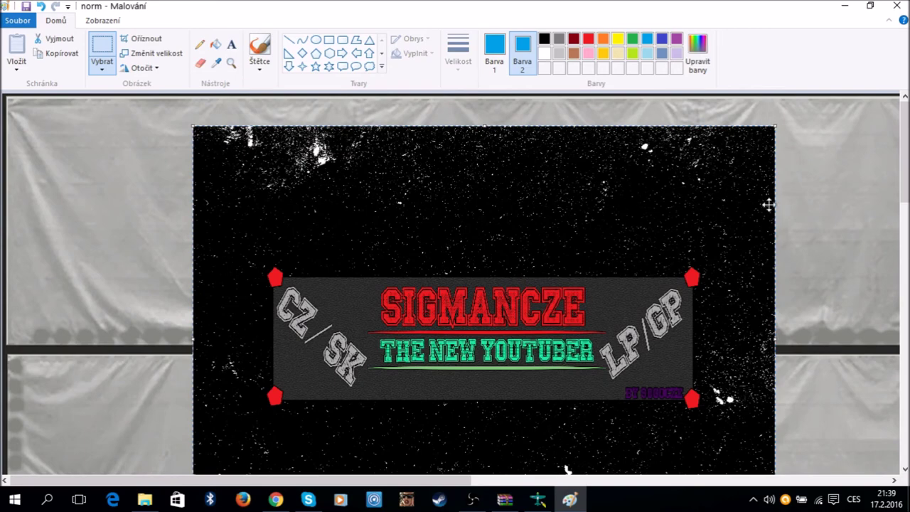
drag(778, 119, 718, 325)
mouse_move(620, 256)
mouse_down()
mouse_move(614, 193)
mouse_move(610, 264)
mouse_up()
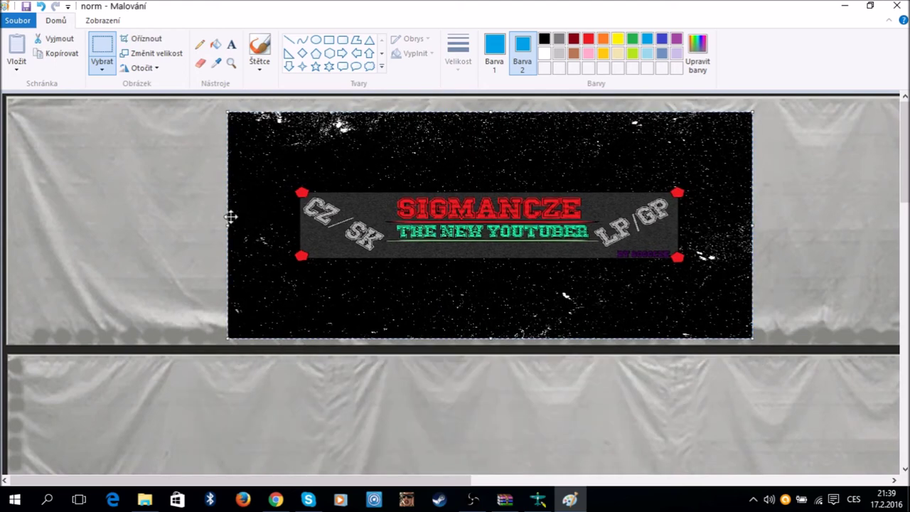
- Stretch the banner's left, top and bottom edges to the borders of the upper tarpaulin panel
drag(229, 225, 7, 228)
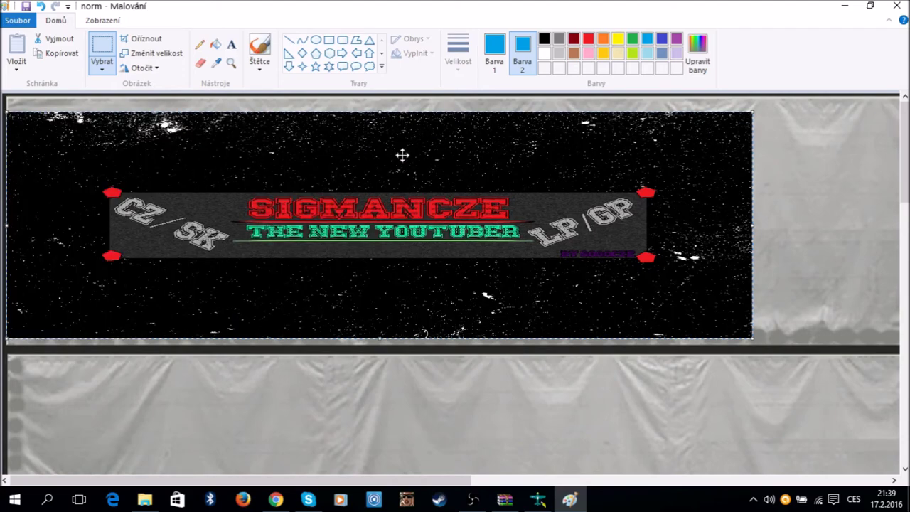
drag(380, 106, 385, 97)
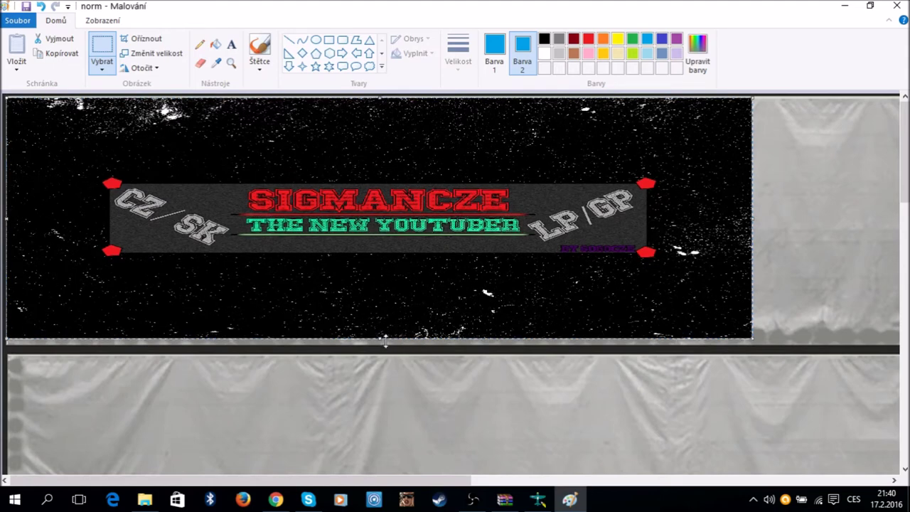
drag(388, 342, 387, 344)
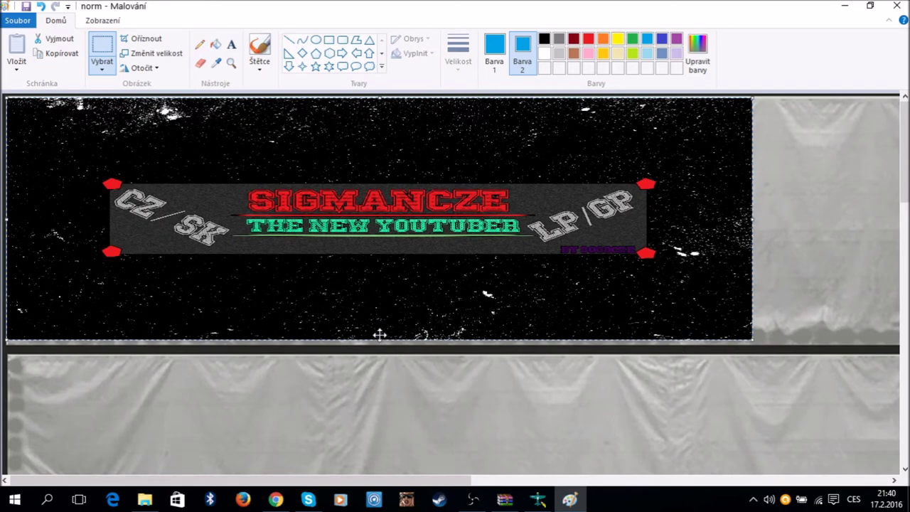
drag(383, 340, 382, 347)
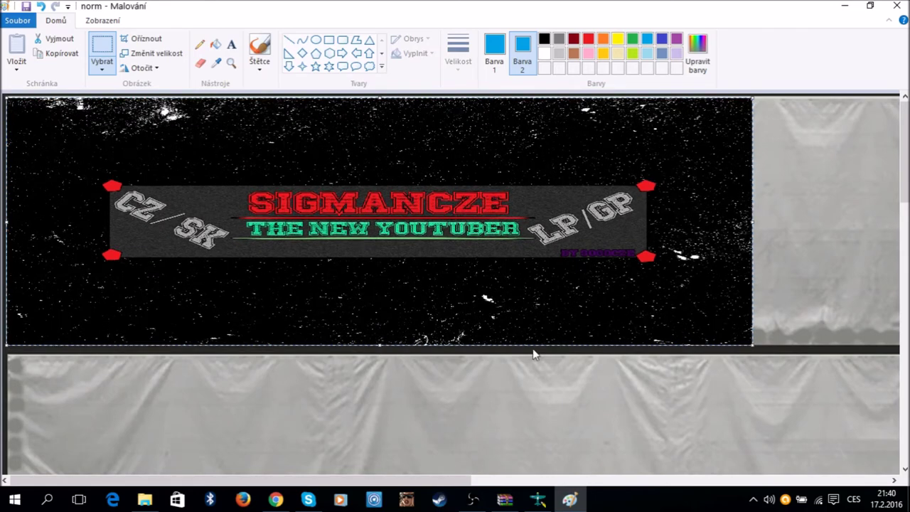
- Stretch the banner's right edge to the far end of the upper tarpaulin panel
drag(421, 485, 809, 457)
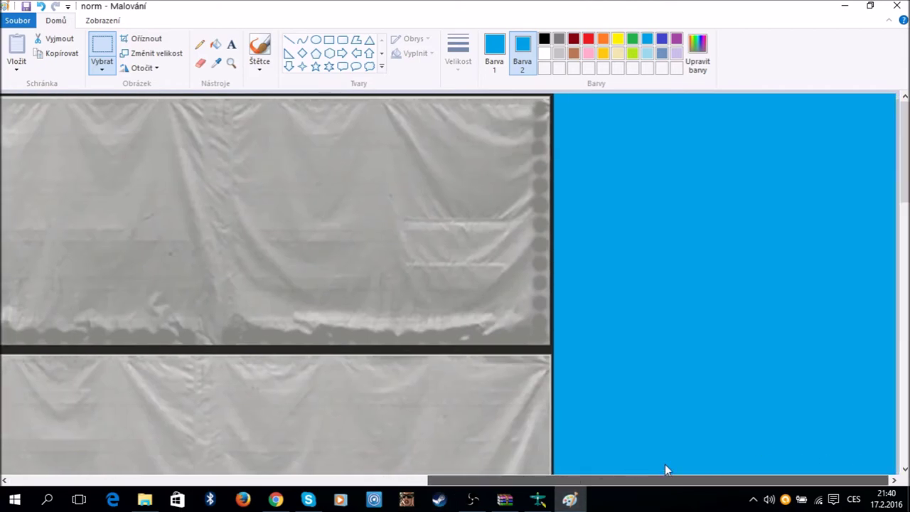
scroll(721, 386, down, 10)
scroll(745, 362, up, 5)
scroll(744, 361, down, 5)
scroll(745, 362, up, 5)
scroll(745, 362, up, 5)
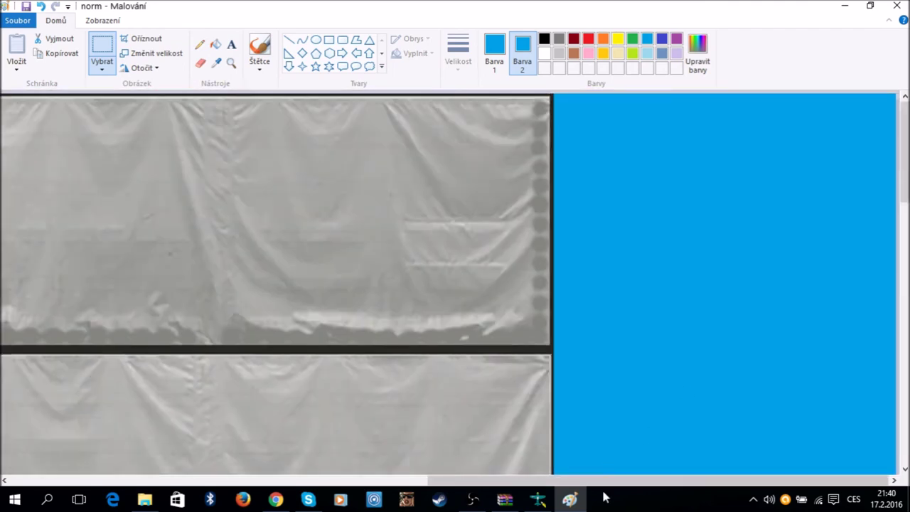
drag(605, 482, 447, 483)
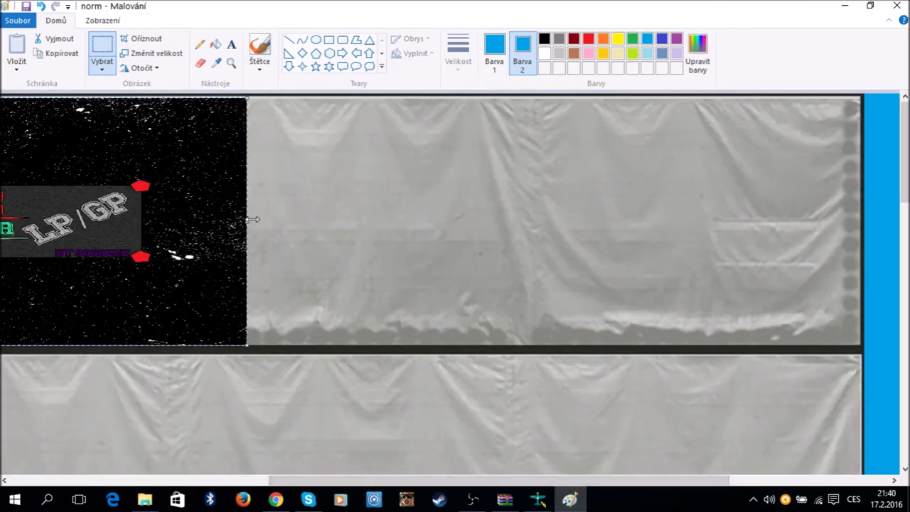
drag(249, 221, 861, 225)
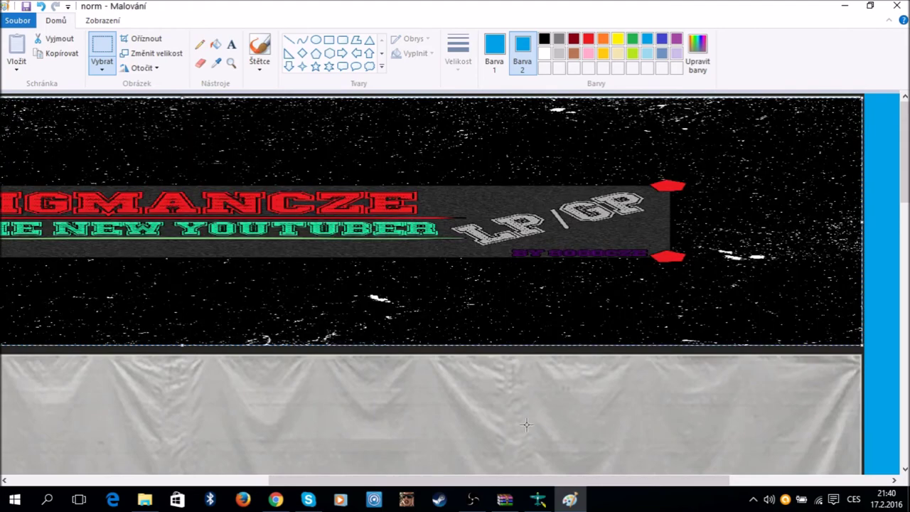
- Undo the banner insertion and clear the trial rectangular selection on the upper panel
drag(553, 482, 396, 451)
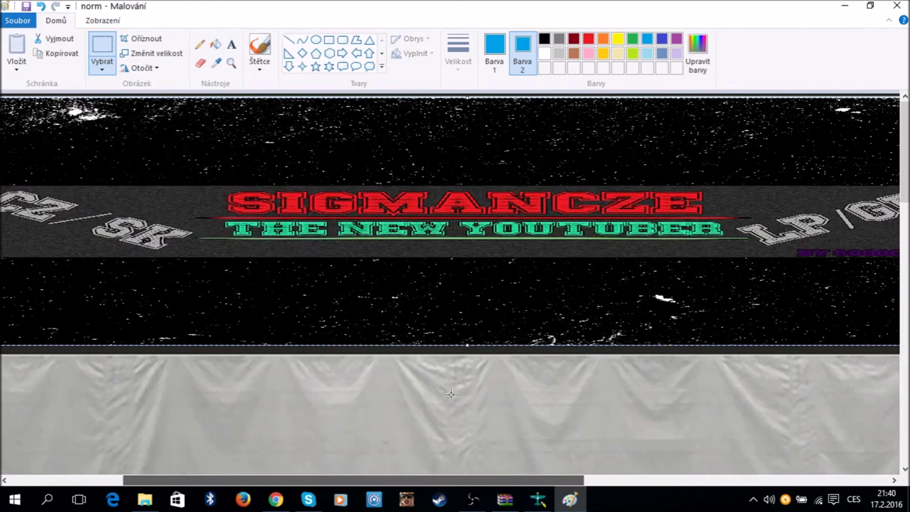
click(40, 7)
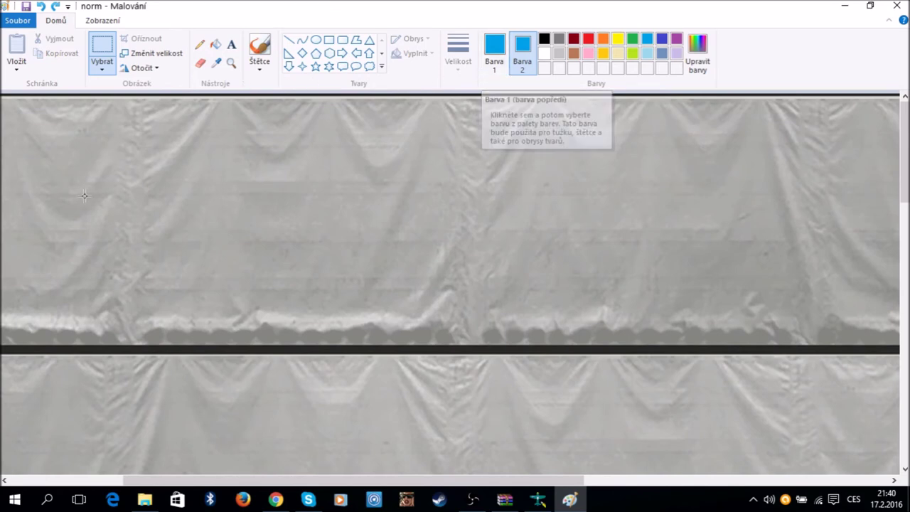
drag(75, 156, 570, 330)
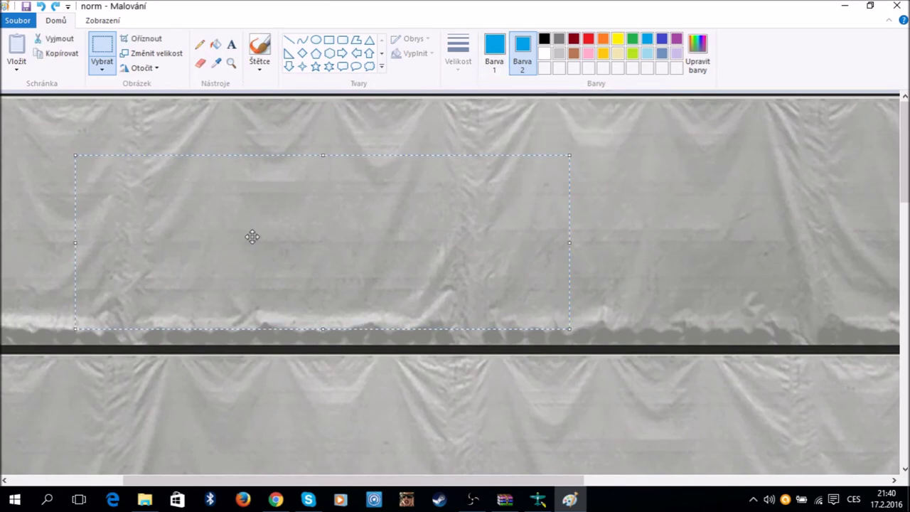
click(40, 6)
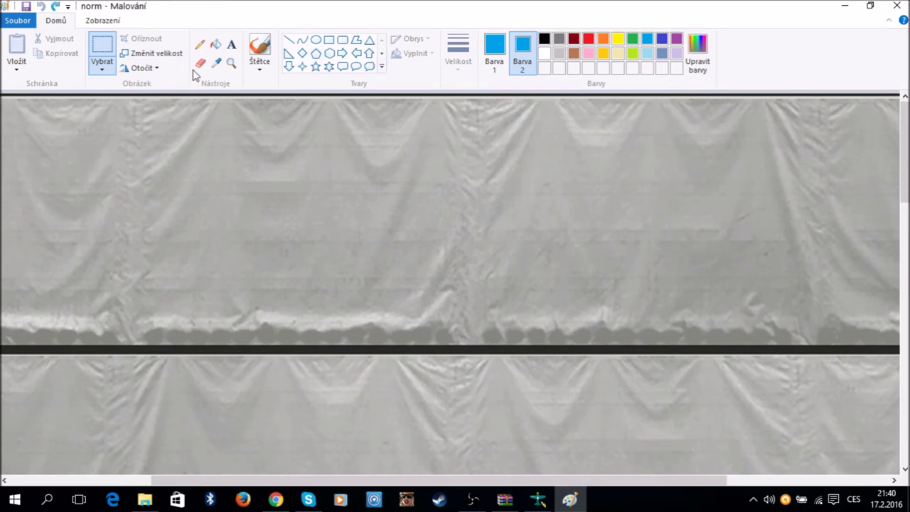
- Add the text "Ahoj" in blue on the upper tarpaulin panel with the Text tool
click(230, 50)
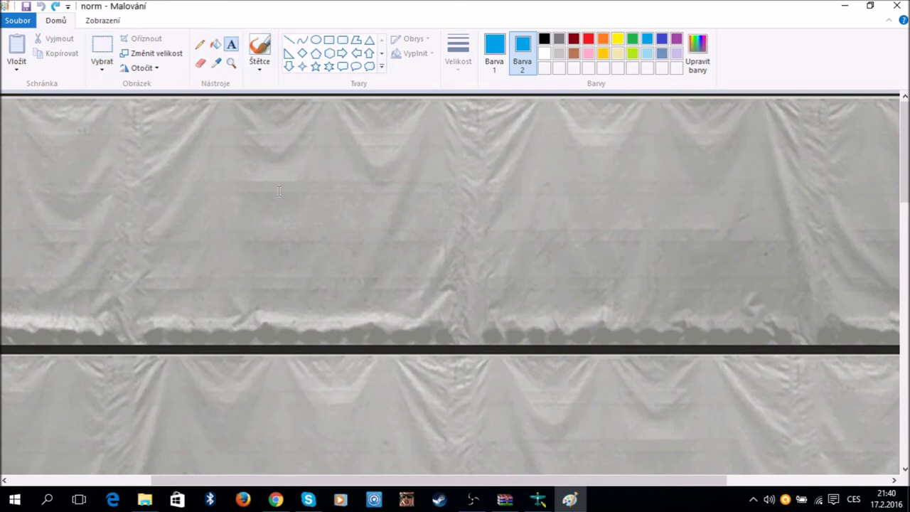
click(242, 126)
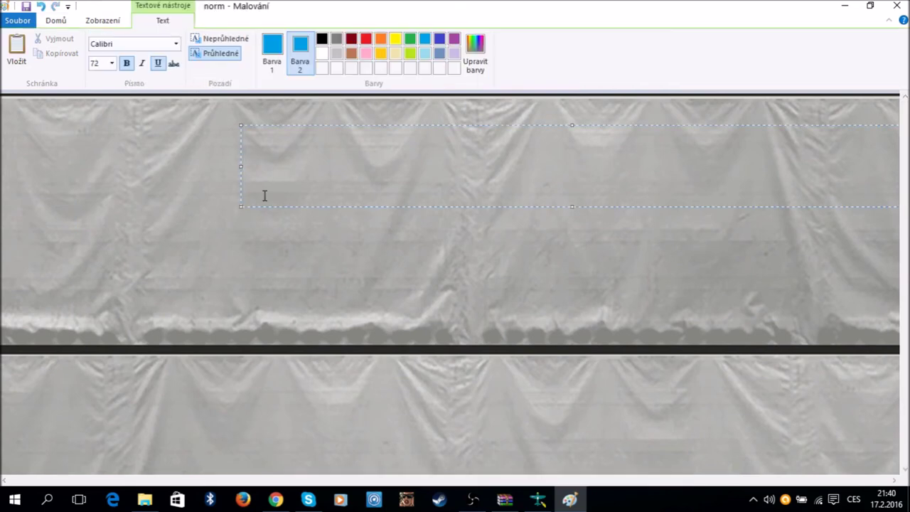
text(Ahoj)
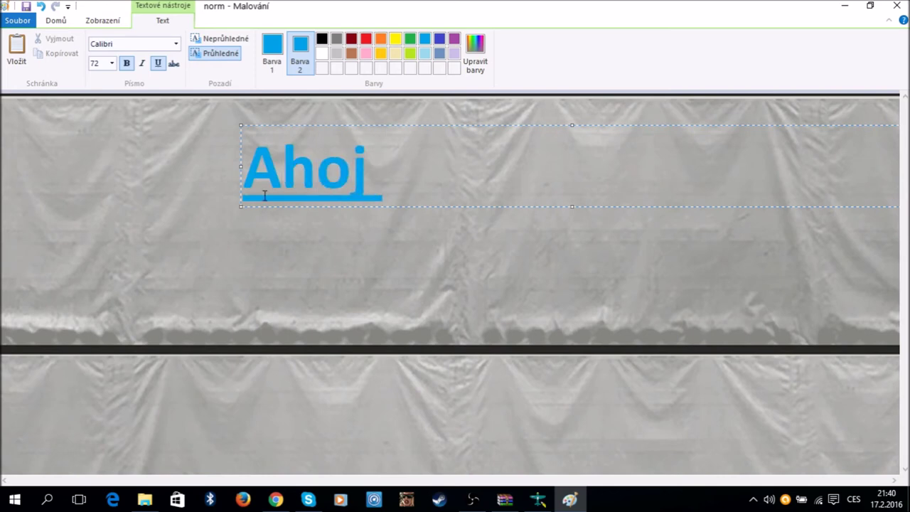
- Extend the blue text on the upper tarpaulin panel to "Ahoj všichni:D" and place it on the canvas
text(v)
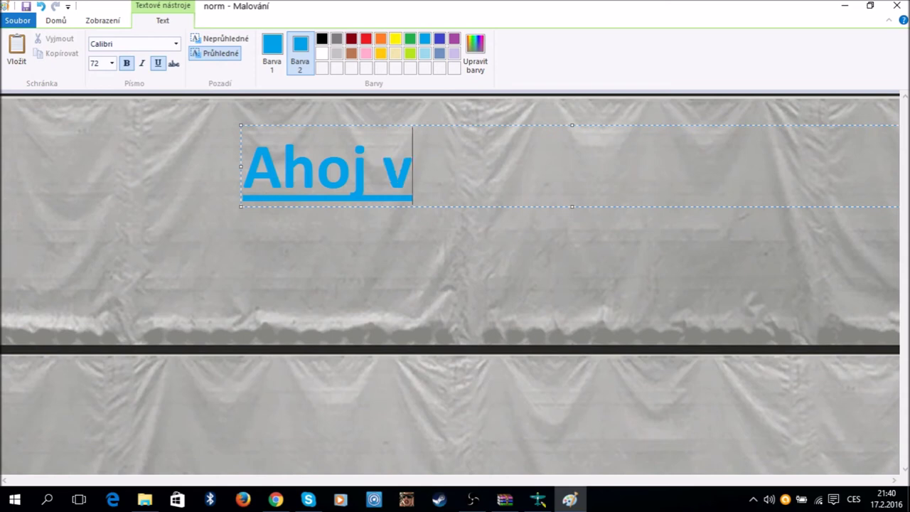
text(šichni)
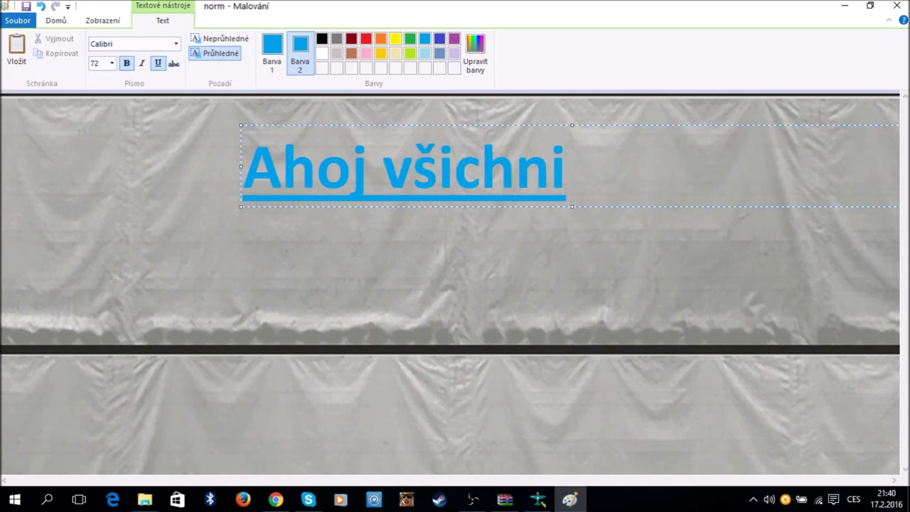
text(:D)
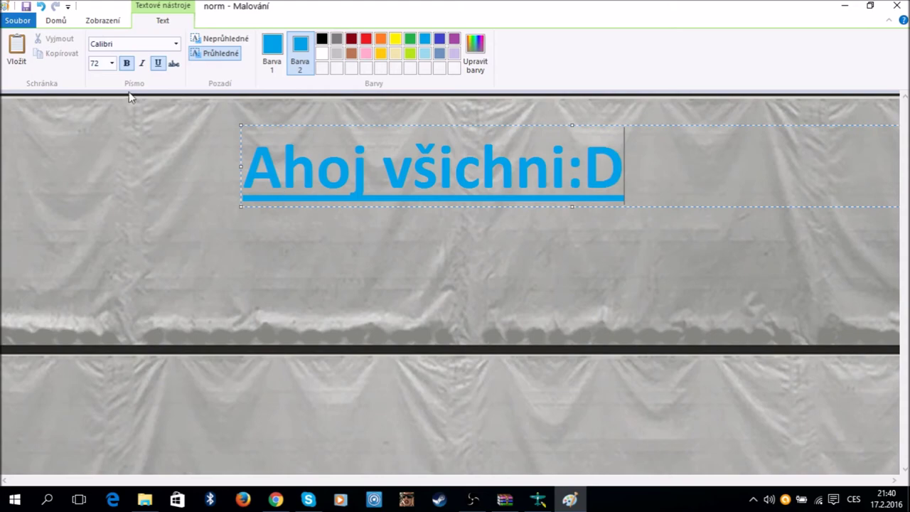
click(141, 288)
- Examine the far end of the texture, including the end tarpaulin panel and the red panels beside it
scroll(550, 258, down, 6)
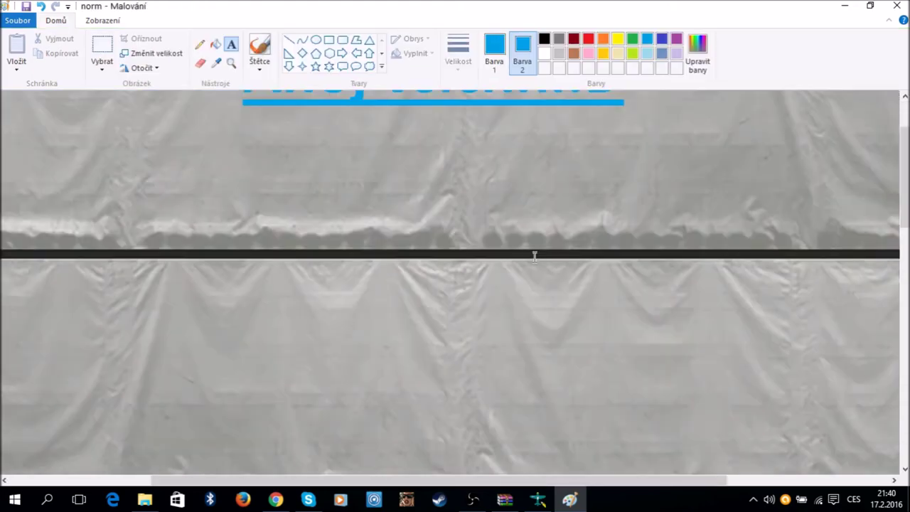
scroll(569, 279, up, 6)
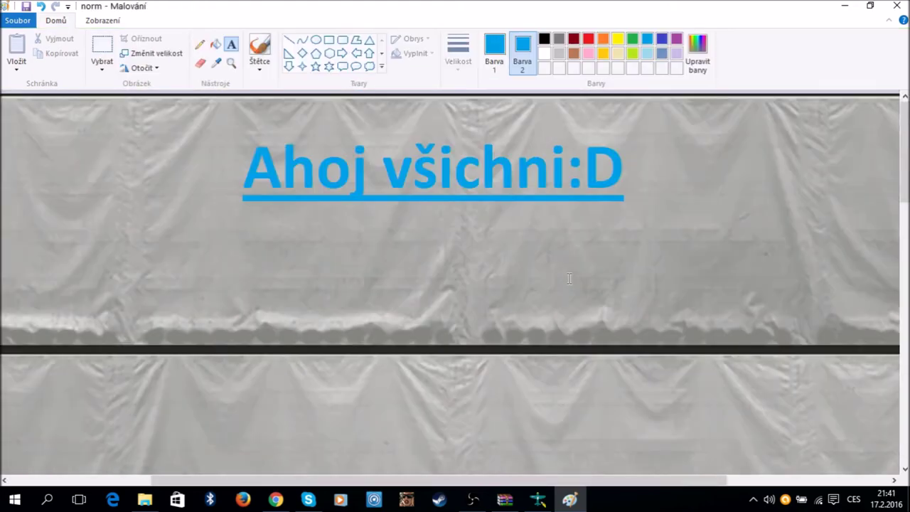
scroll(569, 279, down, 7)
scroll(446, 450, up, 3)
drag(446, 483, 607, 481)
scroll(739, 315, down, 12)
scroll(742, 315, up, 9)
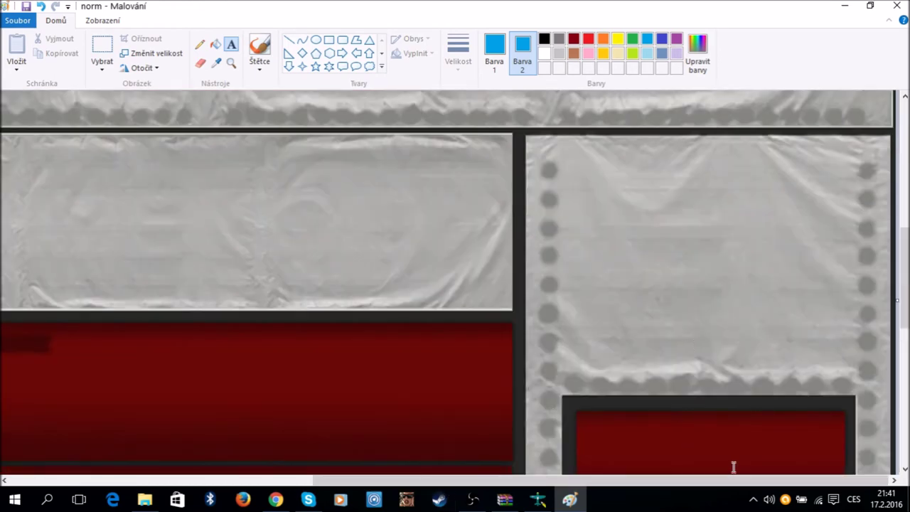
scroll(697, 437, down, 3)
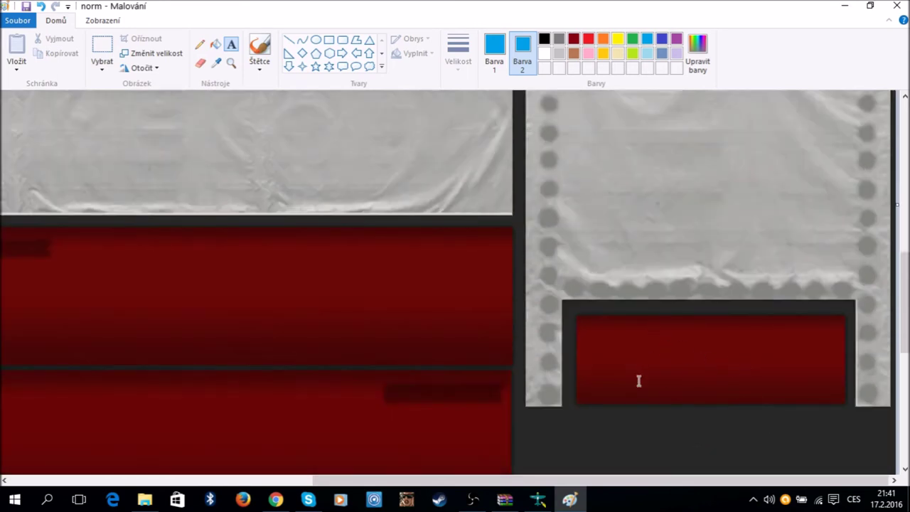
scroll(697, 346, up, 3)
scroll(589, 274, up, 3)
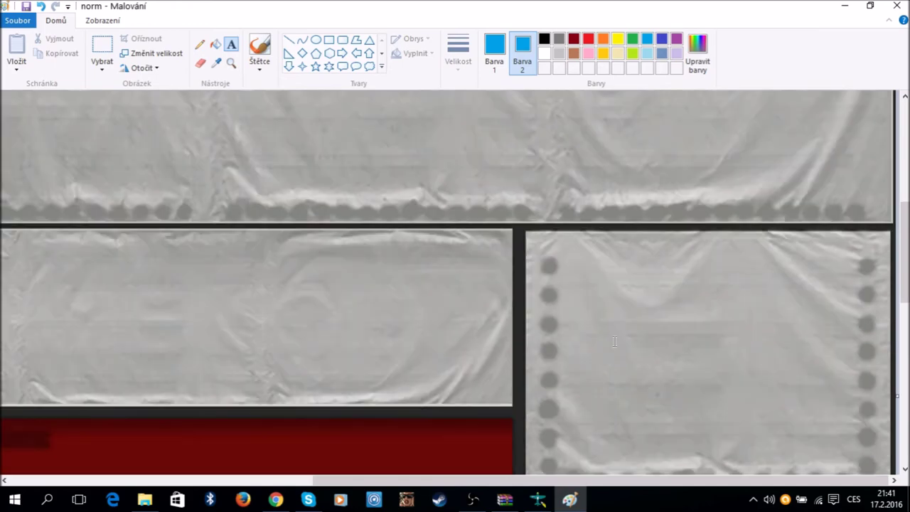
- Examine the start of the texture, from the three long tarpaulin panels down to the doors, speed signs and Schmitz logos
scroll(616, 342, left, 10)
drag(533, 480, 138, 463)
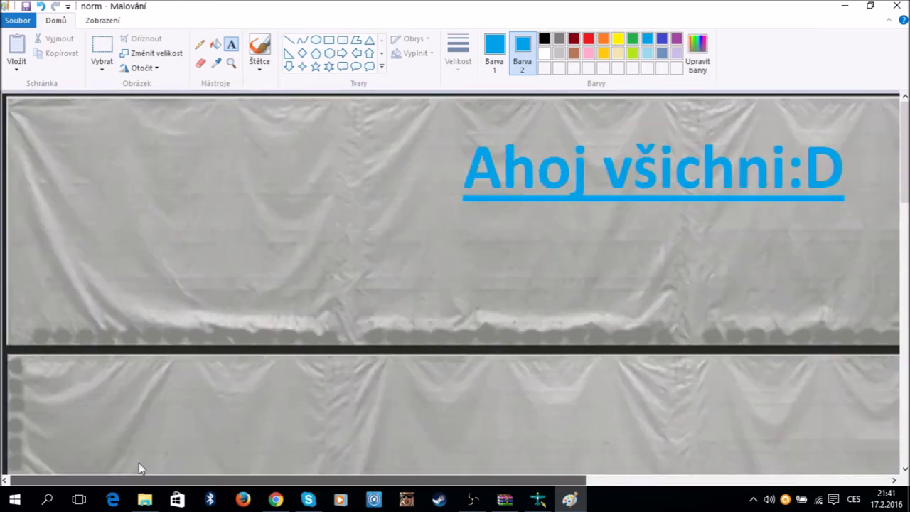
scroll(398, 378, down, 10)
scroll(399, 380, down, 1)
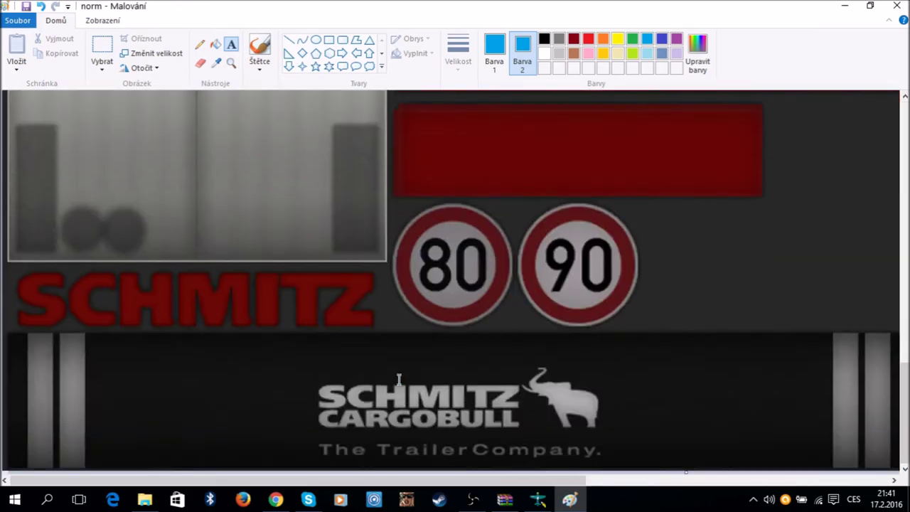
scroll(464, 347, up, 8)
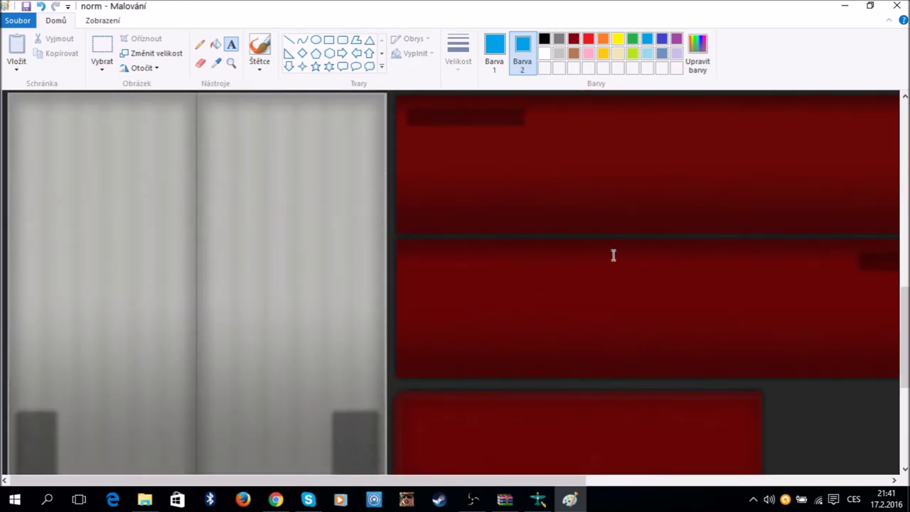
drag(538, 480, 501, 281)
scroll(421, 338, down, 3)
scroll(214, 292, up, 20)
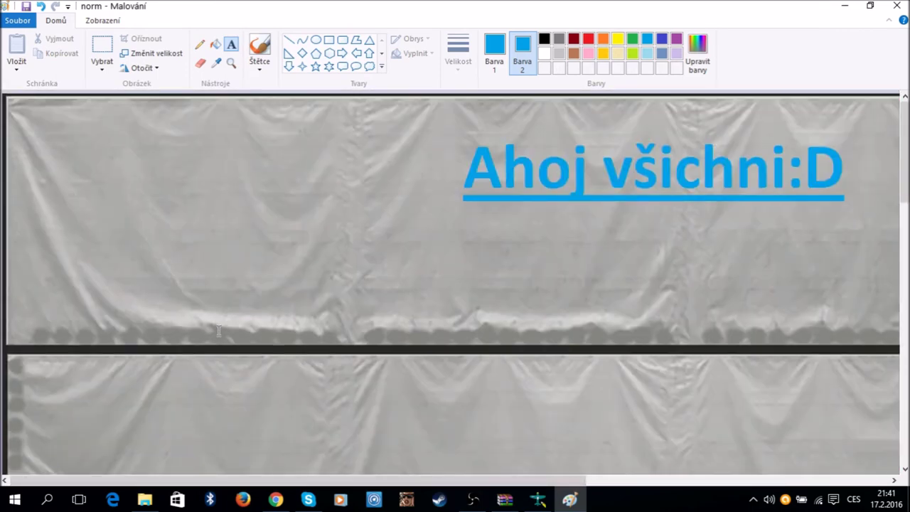
scroll(217, 333, down, 6)
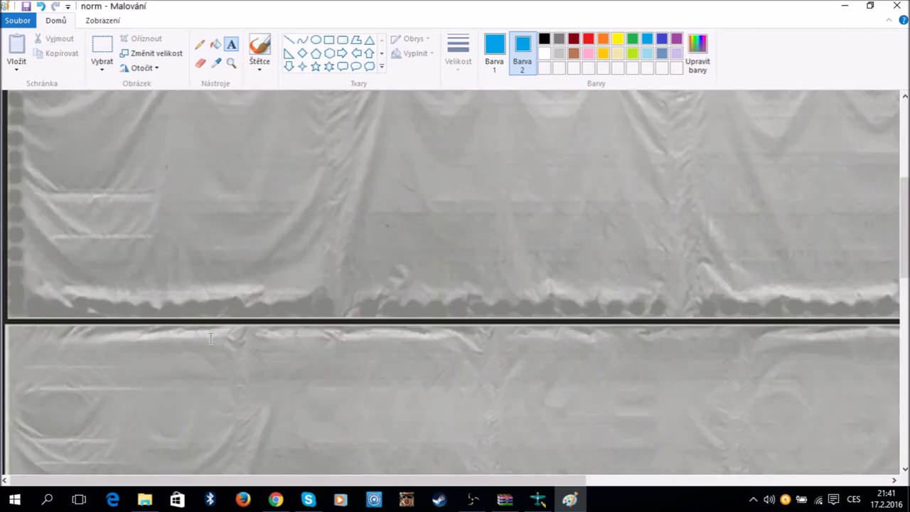
scroll(211, 337, up, 6)
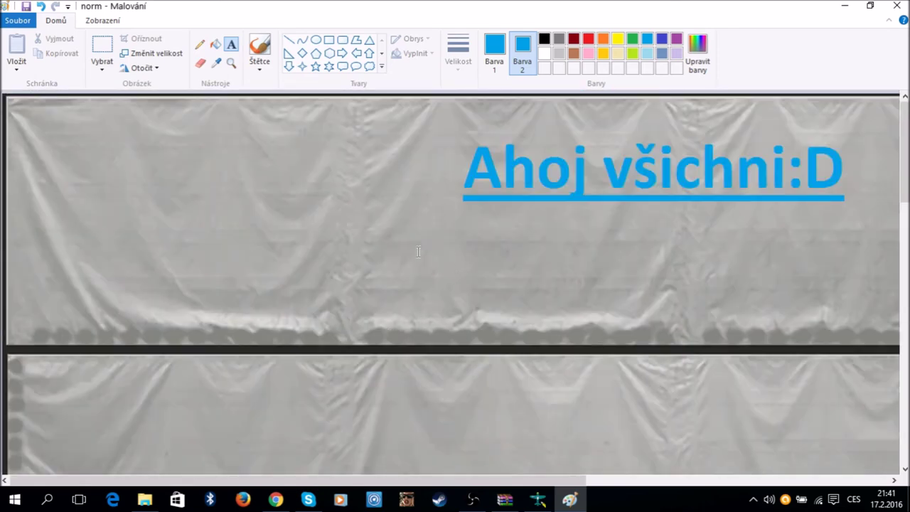
scroll(381, 279, down, 5)
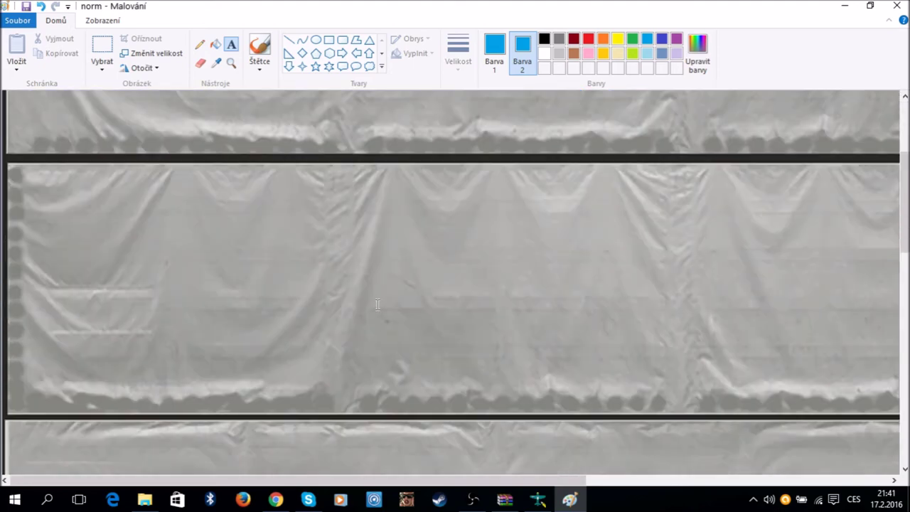
scroll(378, 304, down, 5)
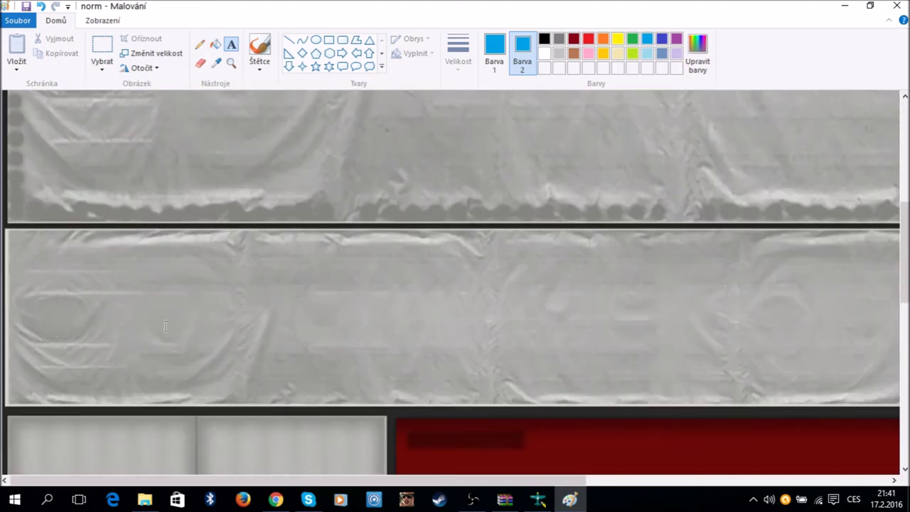
scroll(380, 294, up, 3)
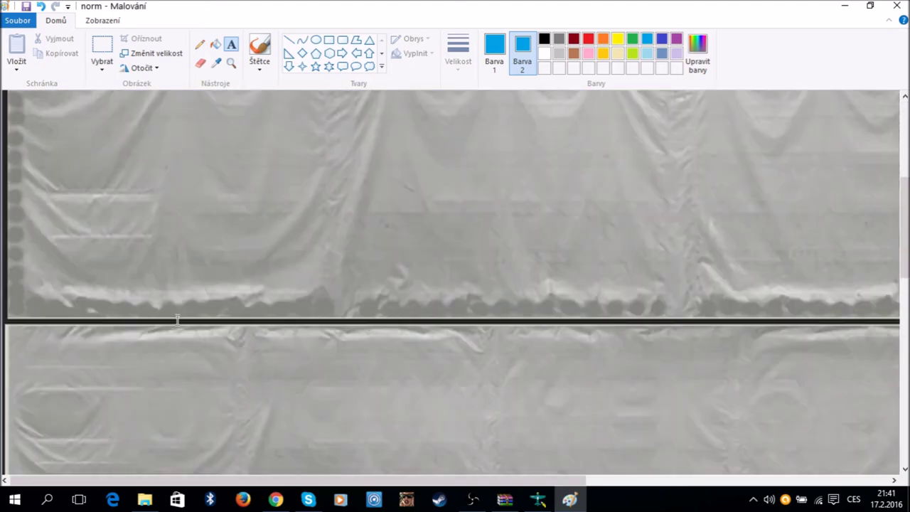
- Draw freehand blue lines across the two grey door panels with the Pencil tool
scroll(177, 320, up, 8)
scroll(549, 278, down, 12)
click(200, 44)
scroll(185, 256, down, 3)
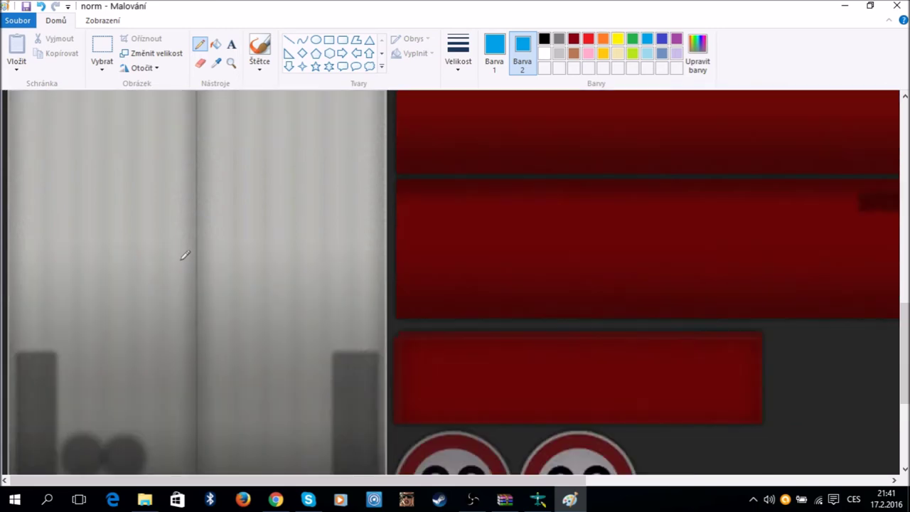
drag(150, 143, 47, 306)
mouse_move(151, 144)
mouse_down()
mouse_move(313, 223)
mouse_move(306, 400)
mouse_up()
drag(164, 172, 264, 317)
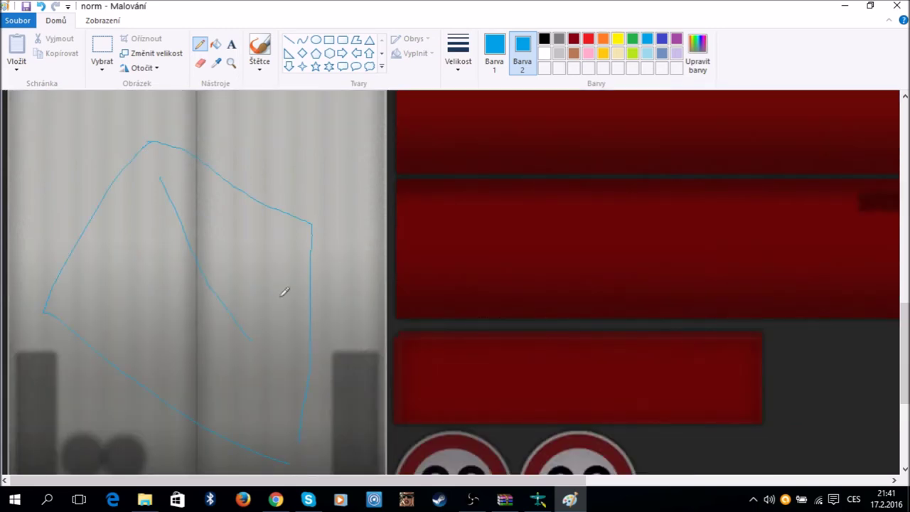
- Draw a long wavy blue pencil line across the middle tarpaulin panel
scroll(420, 271, up, 6)
scroll(448, 332, up, 15)
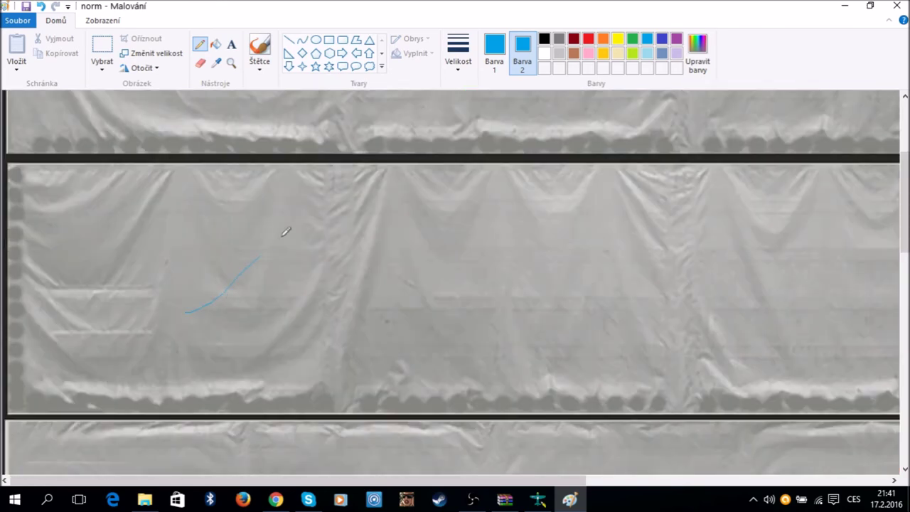
mouse_move(285, 231)
mouse_down()
mouse_move(652, 351)
mouse_move(889, 250)
mouse_up()
scroll(481, 327, down, 3)
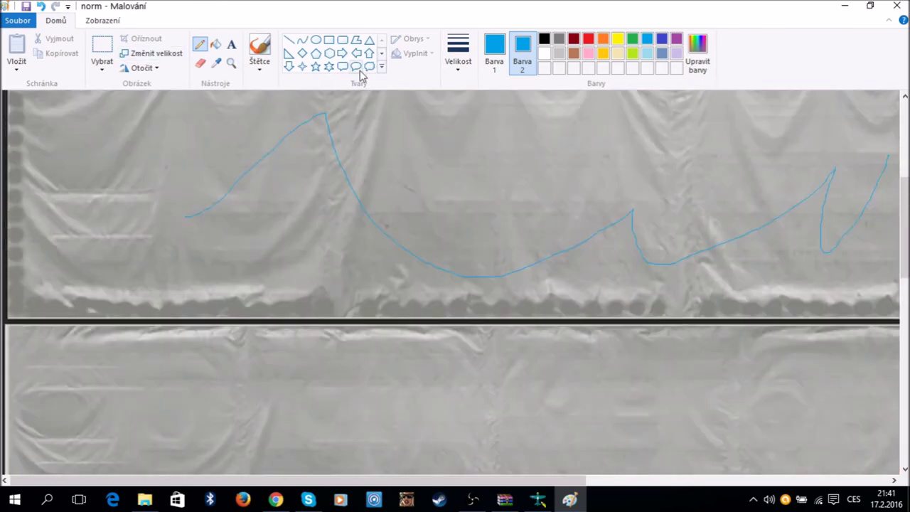
- Draw a solid blue six-pointed star on the lower tarpaulin panel and stretch it to nearly the panel's full height
click(328, 66)
scroll(362, 311, down, 6)
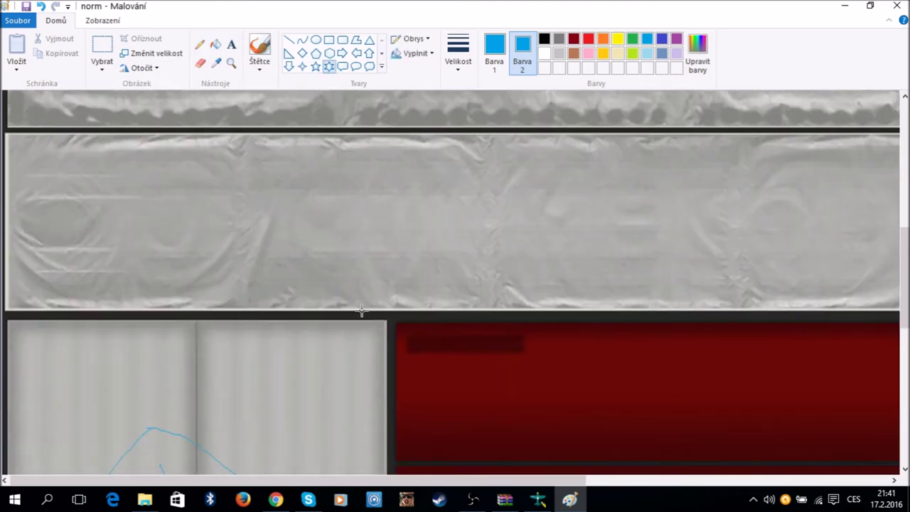
drag(437, 226, 683, 309)
drag(599, 247, 538, 199)
drag(507, 254, 505, 303)
drag(509, 172, 514, 139)
click(188, 211)
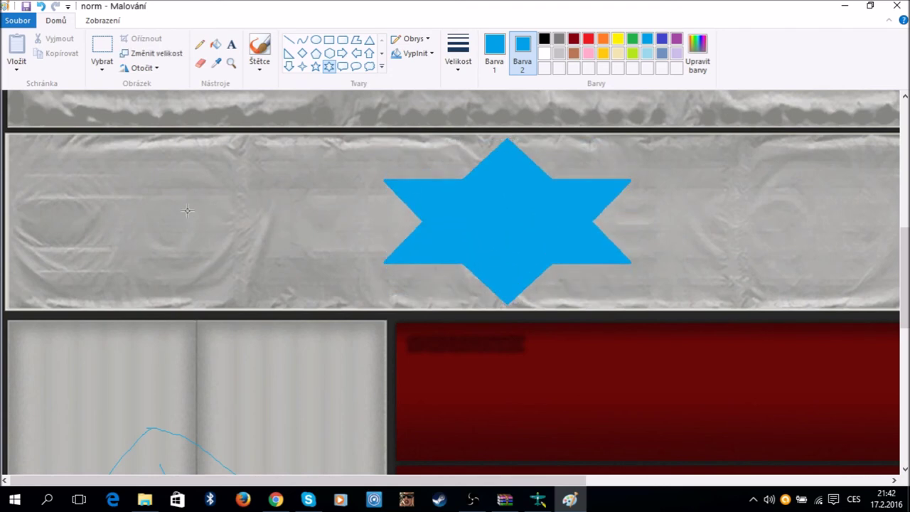
- Draw a bent blue curve on each side of the star with the Curve tool
click(302, 40)
drag(130, 212, 356, 300)
drag(857, 181, 486, 235)
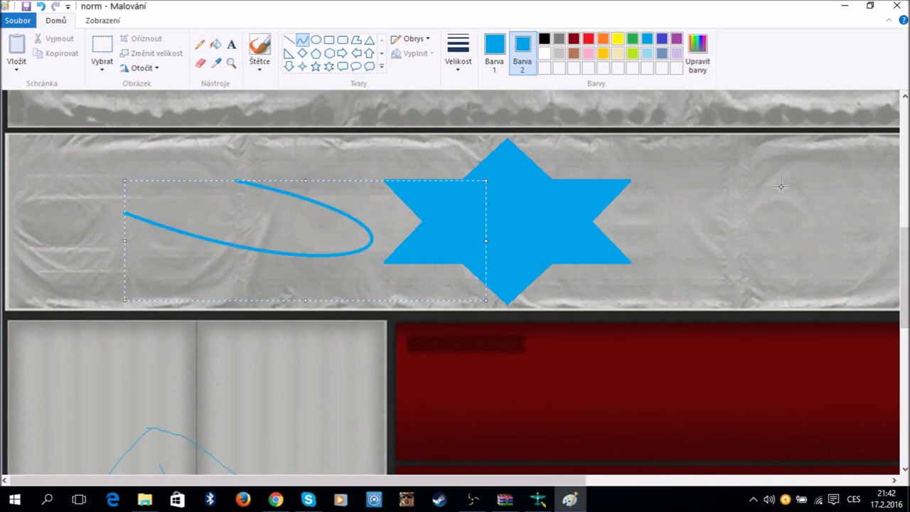
drag(788, 159, 691, 248)
drag(740, 204, 822, 277)
- Insert the SIGMANCZE logo image from file for the end tarpaulin panel
scroll(683, 325, down, 5)
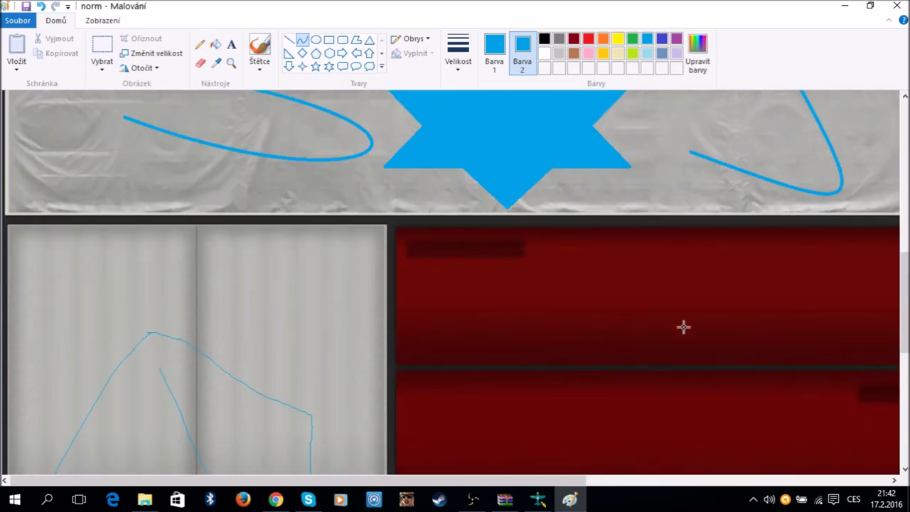
drag(545, 484, 825, 460)
scroll(761, 305, up, 5)
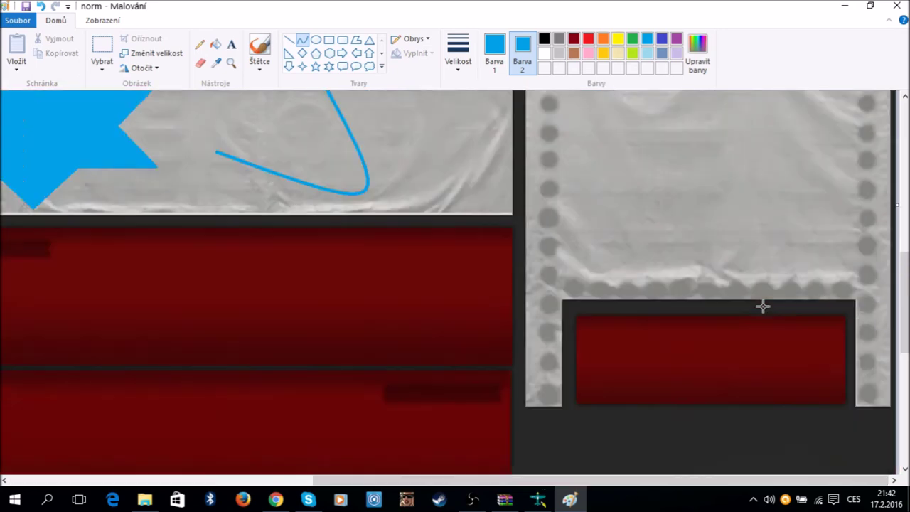
click(17, 67)
click(37, 99)
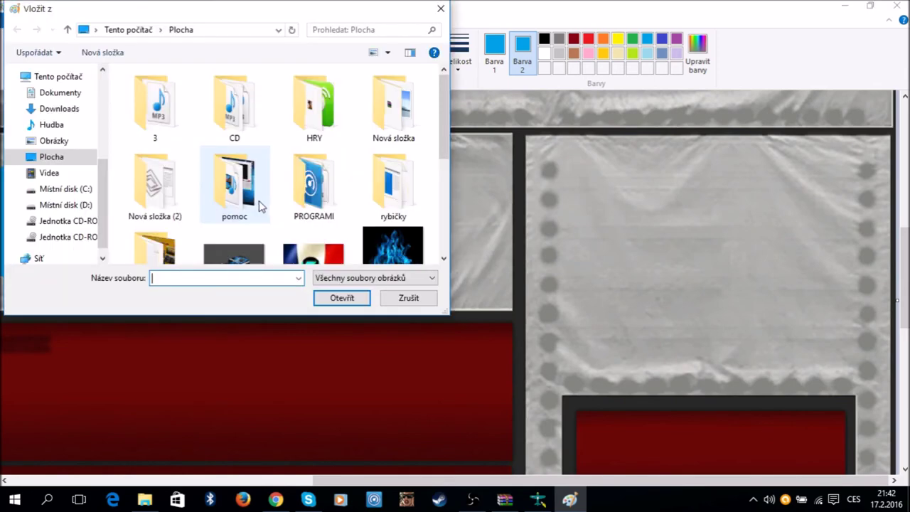
scroll(260, 206, down, 6)
click(341, 143)
click(159, 213)
click(341, 297)
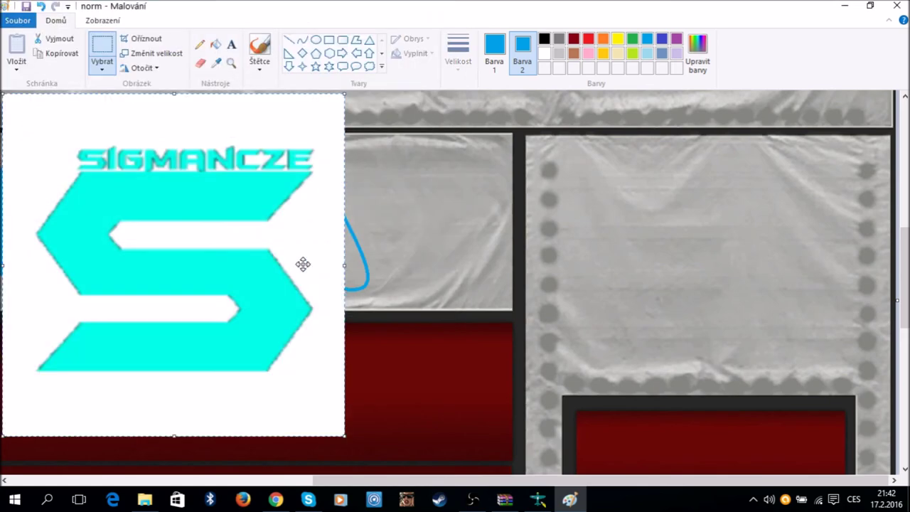
- Move the SIGMANCZE logo onto the end tarpaulin panel and resize it to fit above the small red panel
drag(303, 264, 707, 356)
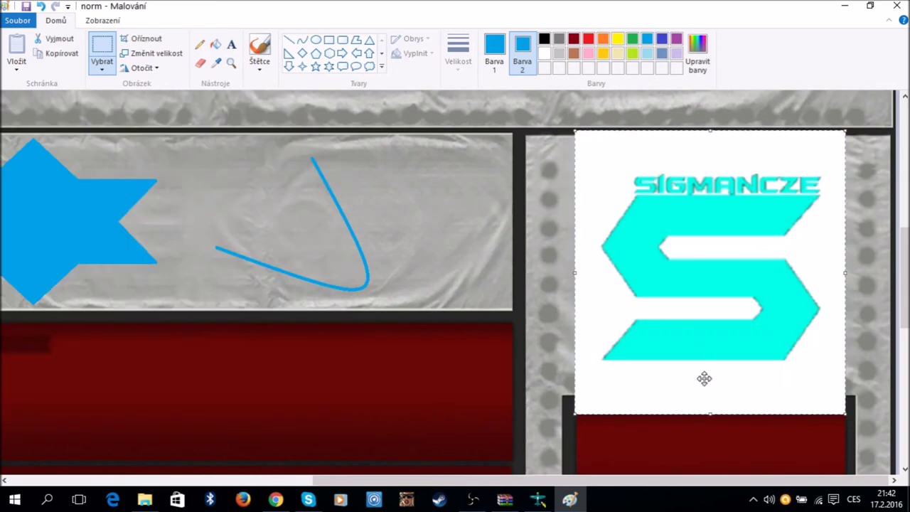
drag(711, 412, 712, 385)
drag(670, 224, 662, 254)
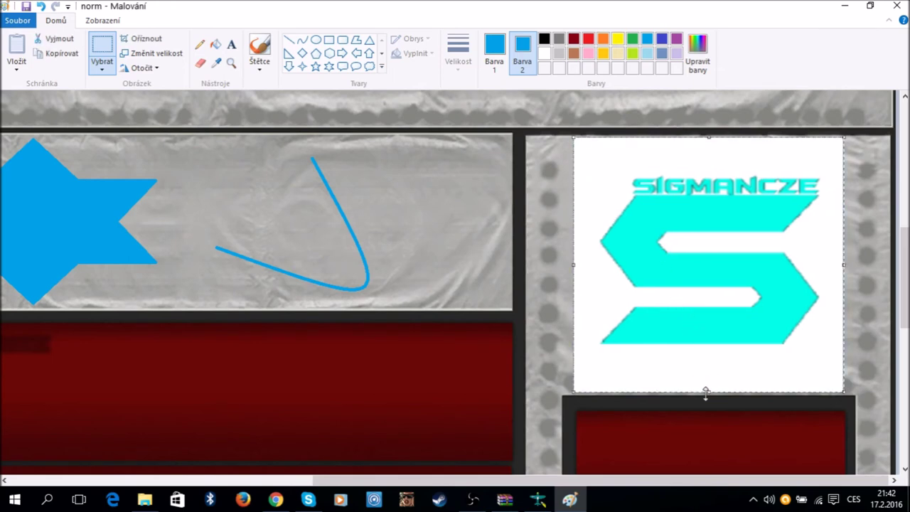
drag(706, 396, 702, 397)
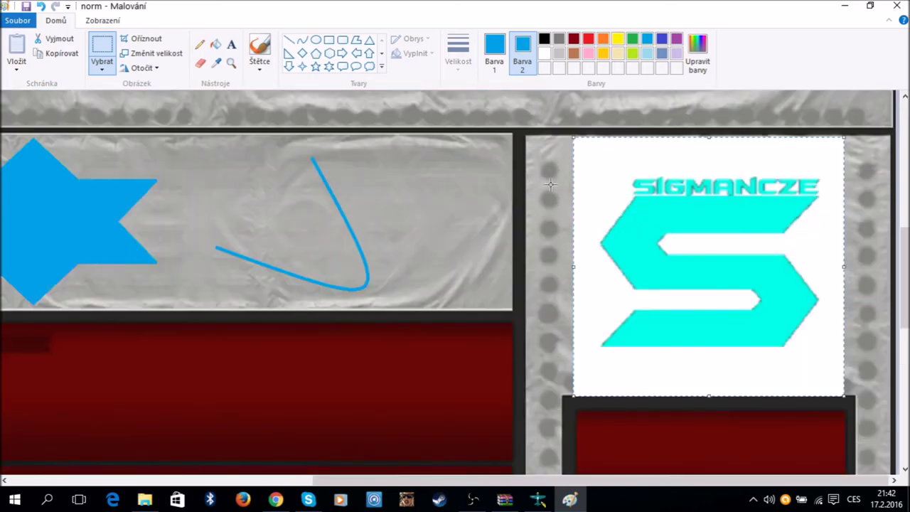
- Try to cover the tarpaulin strip beside the SIGMANCZE logo with a solid rectangle using white as both fill and outline
scroll(582, 258, down, 5)
scroll(492, 334, up, 7)
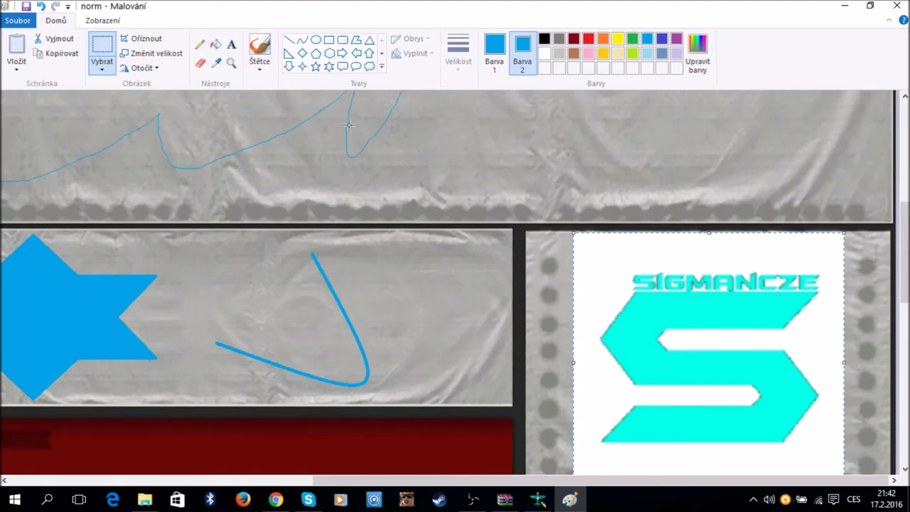
click(545, 54)
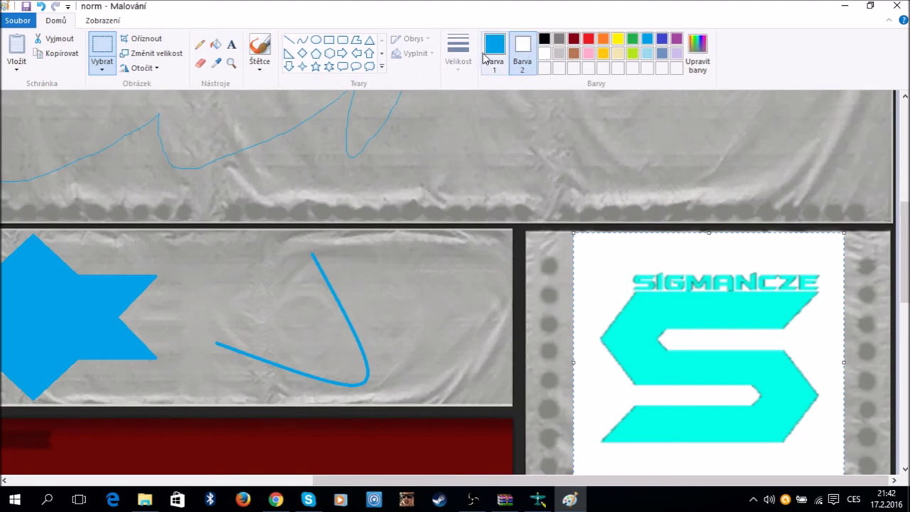
scroll(510, 184, down, 2)
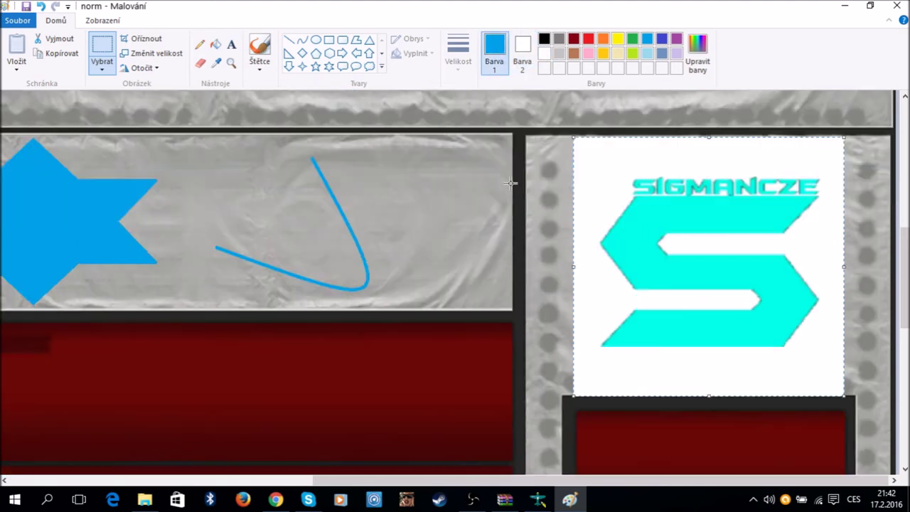
click(328, 39)
mouse_move(529, 149)
mouse_down()
mouse_move(558, 159)
mouse_move(572, 346)
mouse_up()
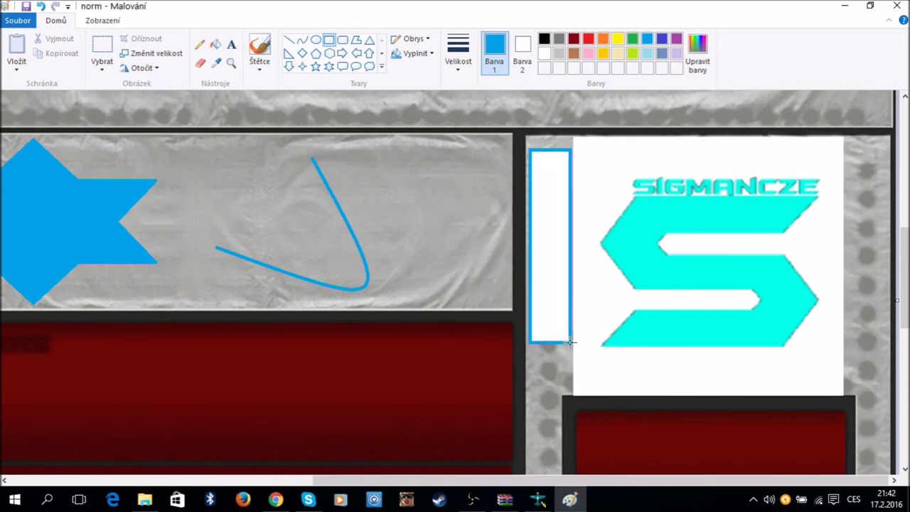
click(544, 54)
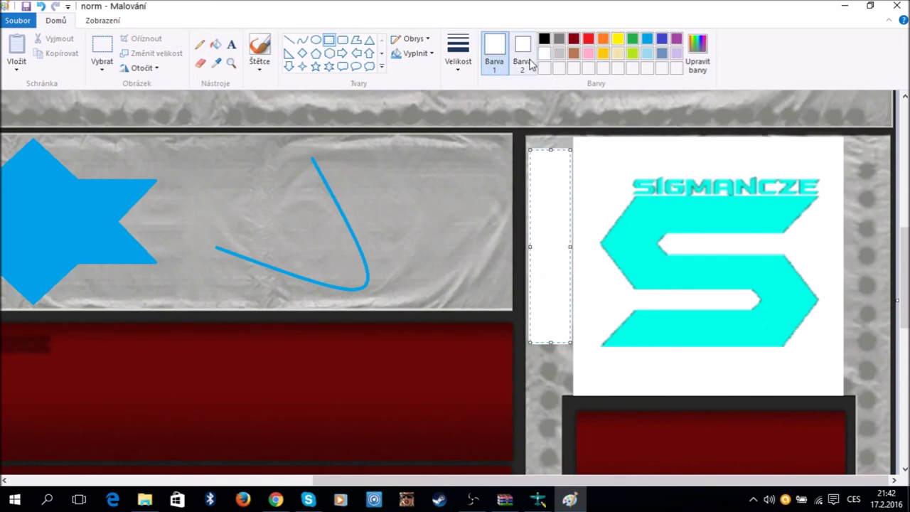
- Undo the white rectangle beside the logo, keeping the SIGMANCZE logo on the end tarpaulin panel
click(41, 6)
mouse_move(528, 133)
mouse_down()
mouse_move(561, 171)
mouse_move(579, 241)
mouse_move(573, 396)
mouse_move(532, 133)
mouse_up()
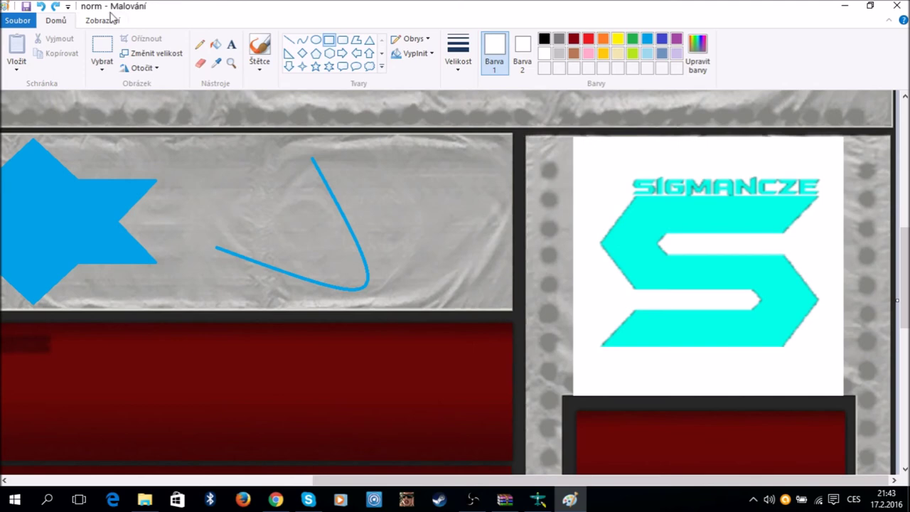
click(41, 6)
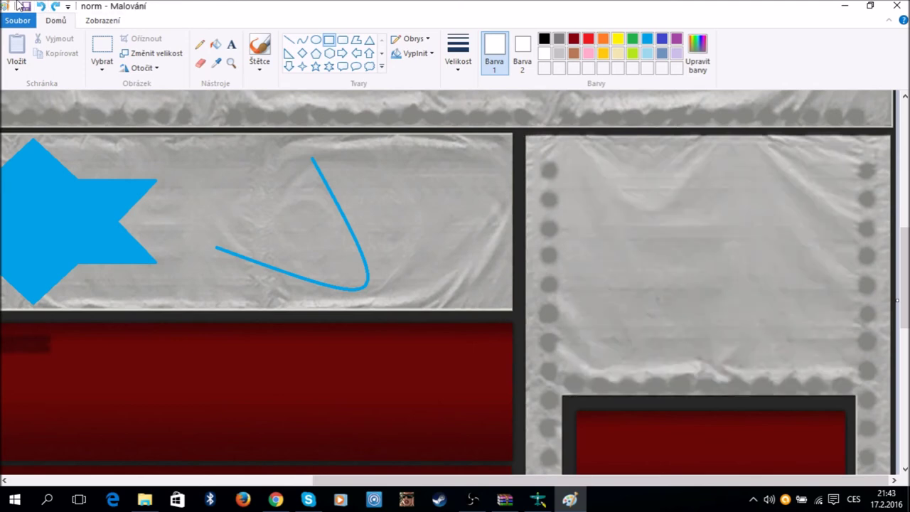
click(54, 6)
- Save the edited norm image under its existing name and close Paint
scroll(301, 239, up, 5)
scroll(301, 239, up, 3)
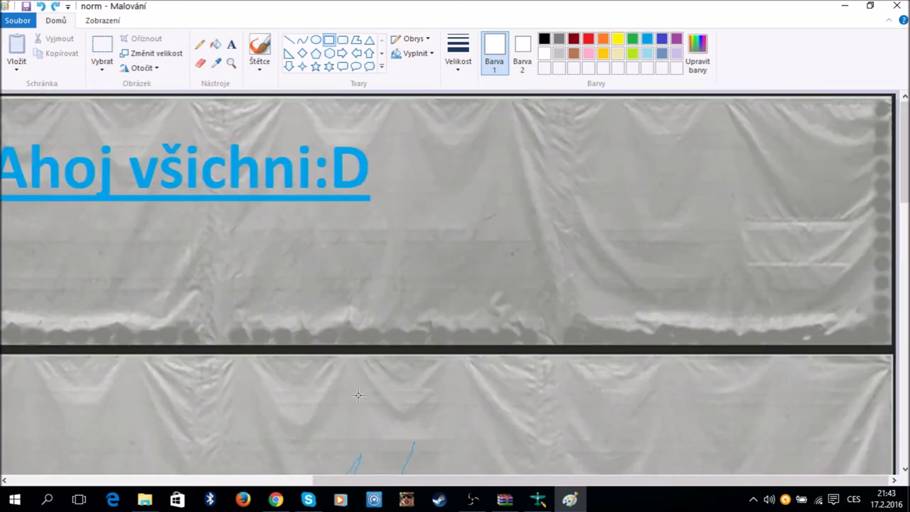
drag(341, 485, 163, 456)
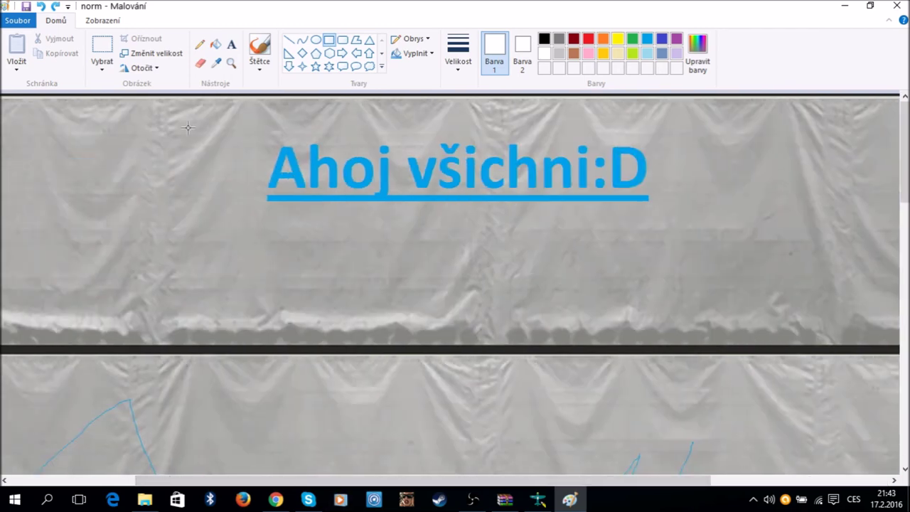
click(24, 21)
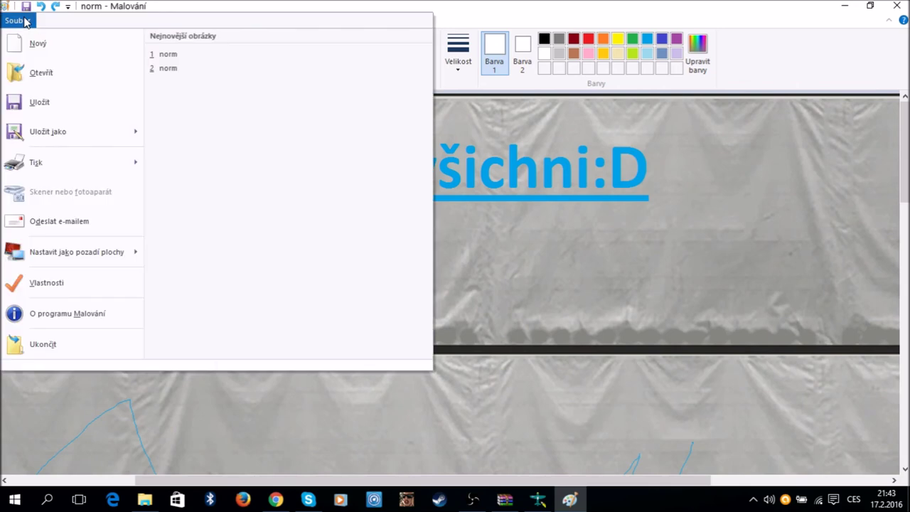
click(101, 103)
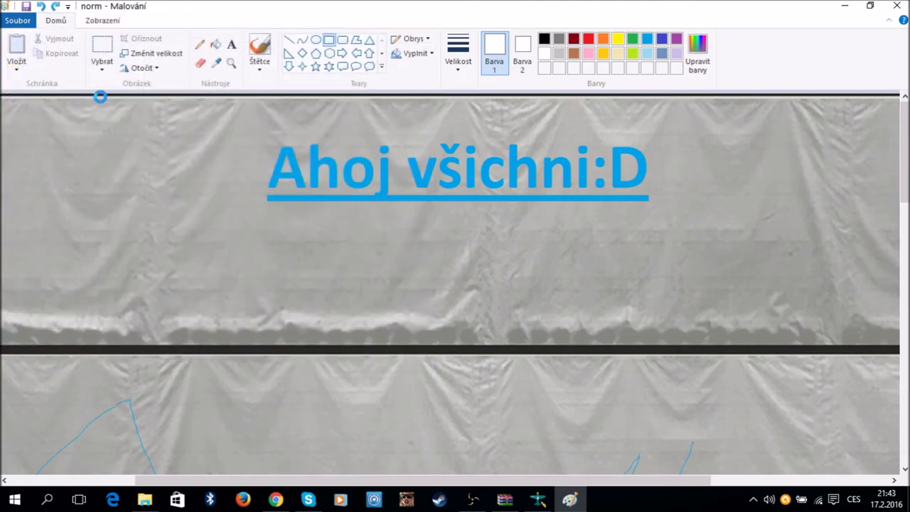
click(897, 6)
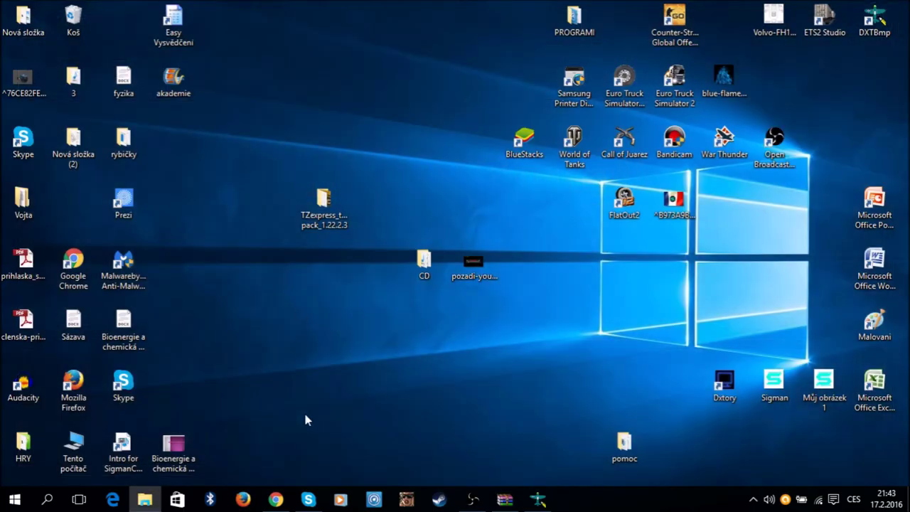
- Switch to DXTBmp and refresh paint_001.dds so it loads the edits made in Paint
click(539, 500)
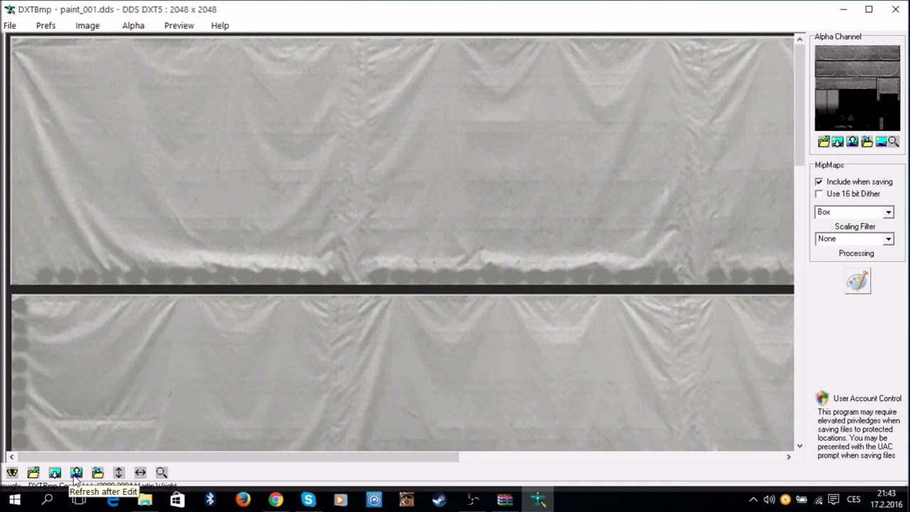
click(77, 473)
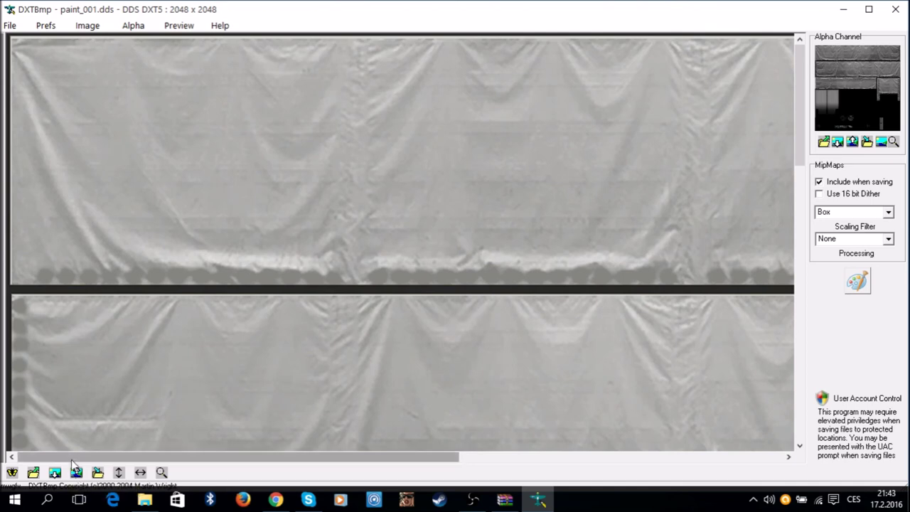
click(76, 473)
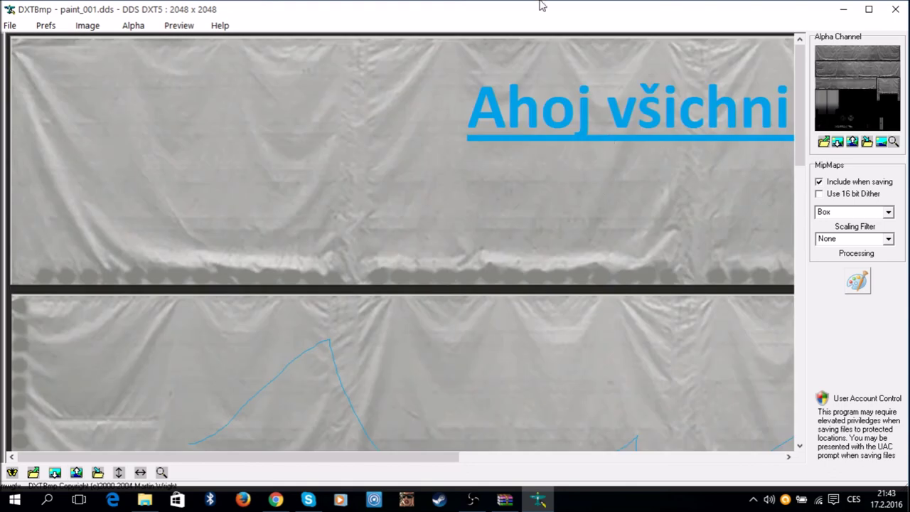
drag(800, 142, 800, 85)
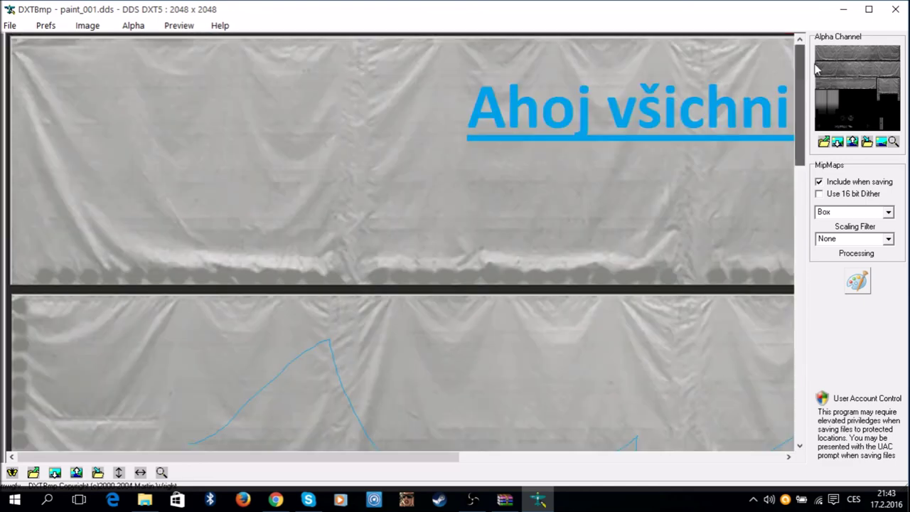
- Export the texture as a DDS DXT5 file over the existing paint_002 in the universal folder, replacing it
click(11, 25)
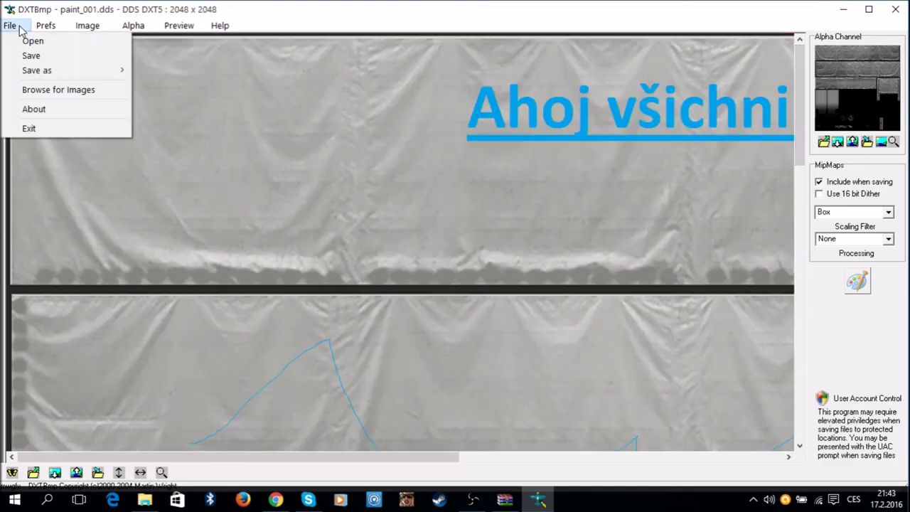
mouse_move(80, 69)
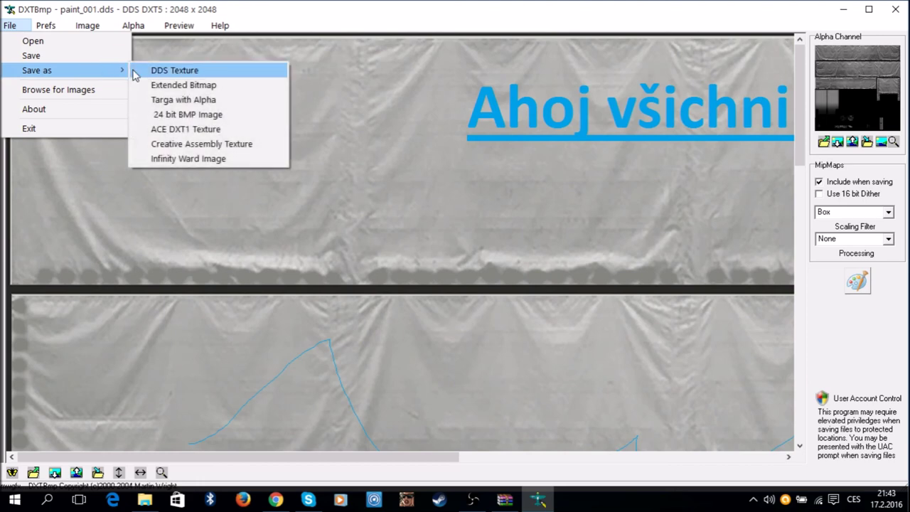
click(134, 72)
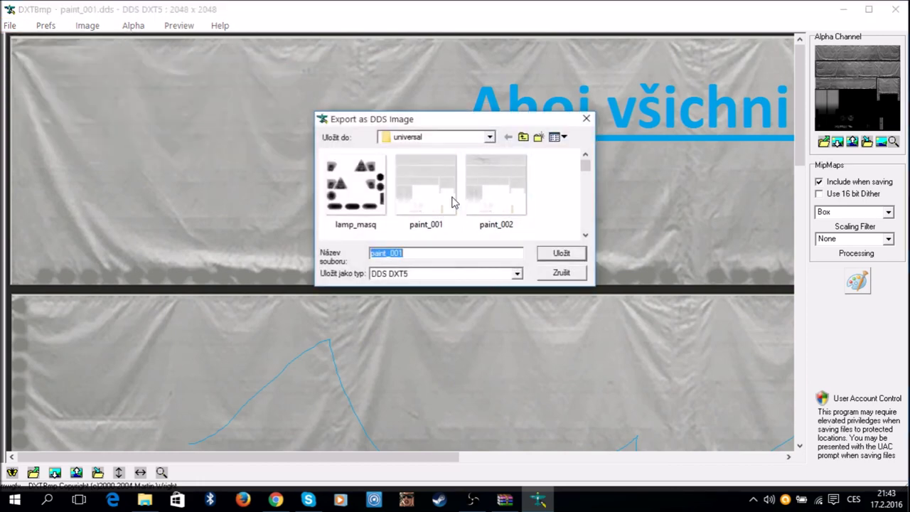
click(509, 204)
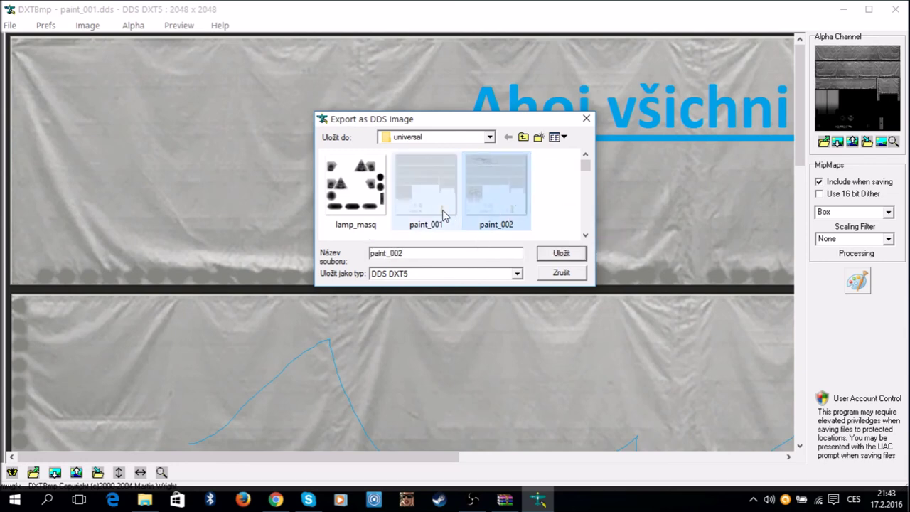
click(565, 253)
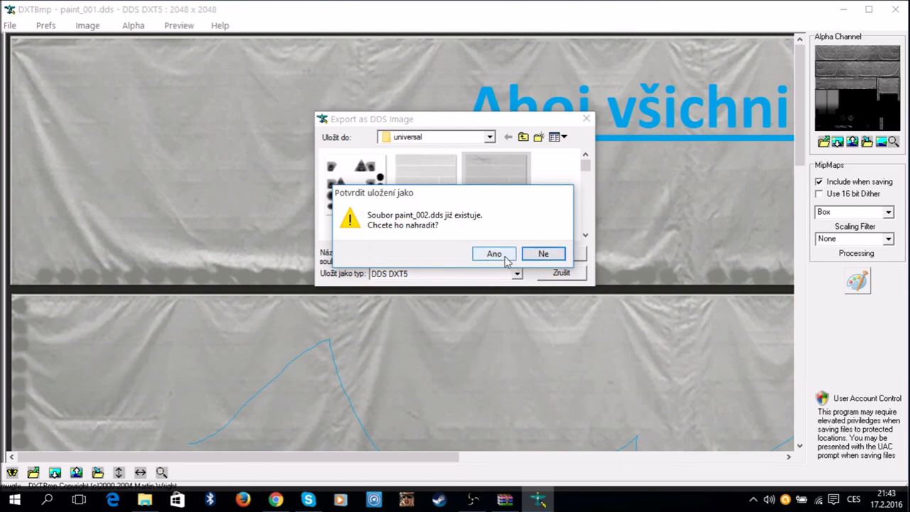
click(495, 254)
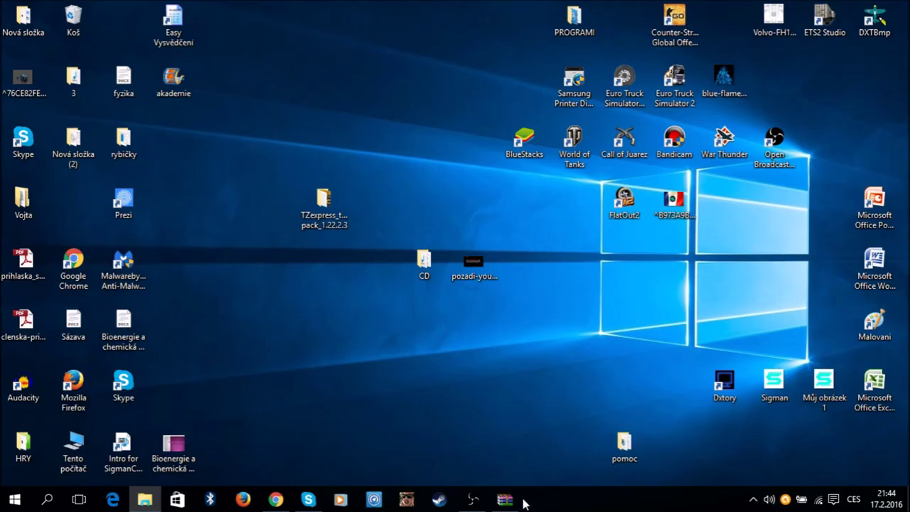
- Switch to WinRAR and close the ETS2_TZ_trailers_pack archive without extracting anything
click(506, 500)
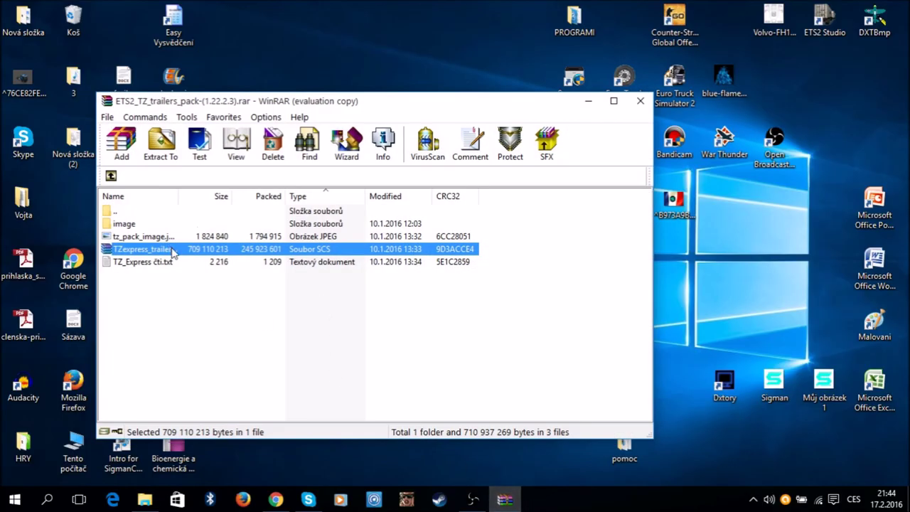
click(169, 153)
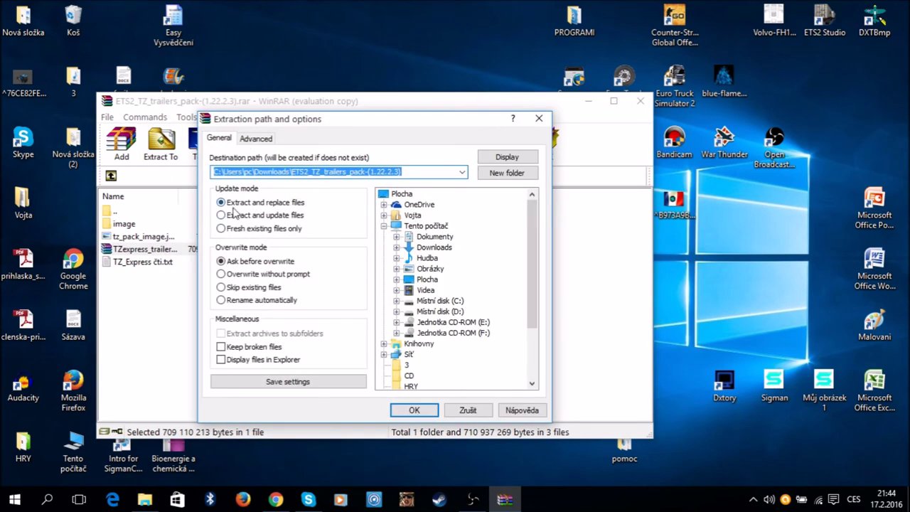
click(539, 119)
click(640, 101)
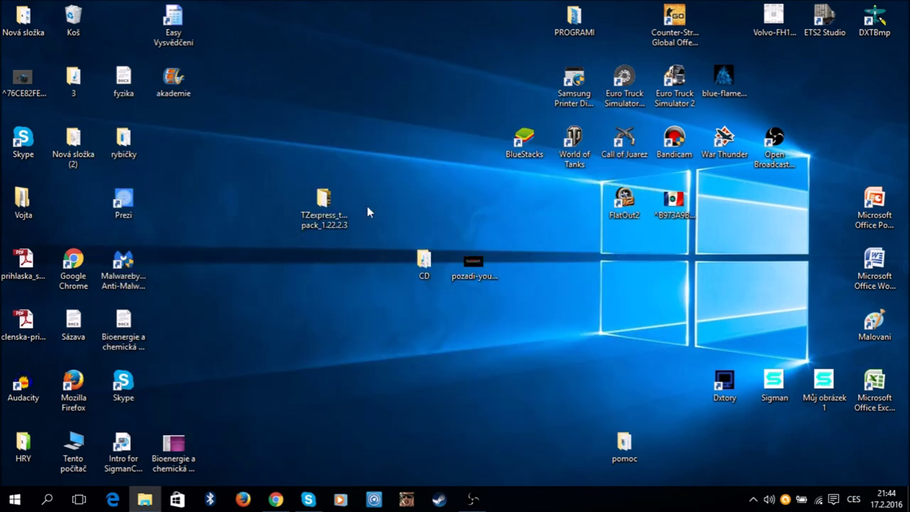
- Archive the desktop folder TZexpress_trailers pack_1.22.2.3 in ZIP format with Store compression, named TZexpress_trailers pack_1.22.2.3.scs
right_click(317, 204)
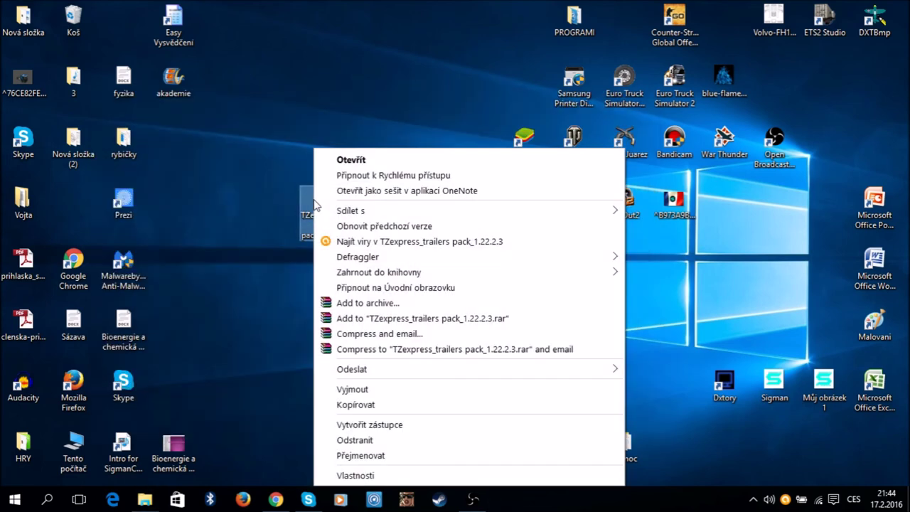
click(392, 304)
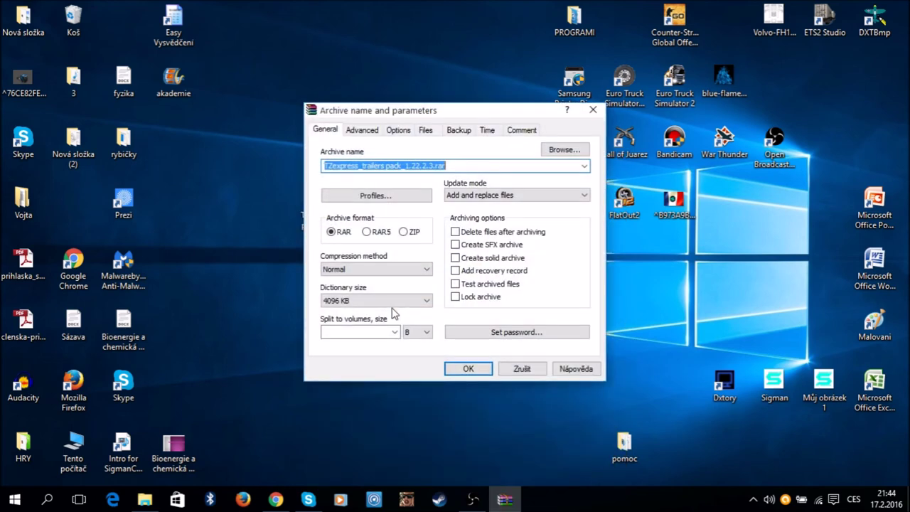
click(404, 232)
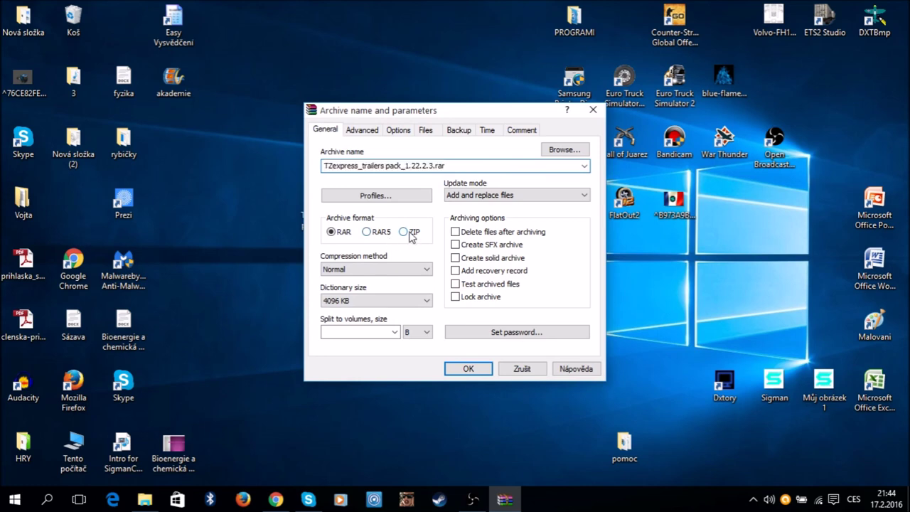
click(455, 171)
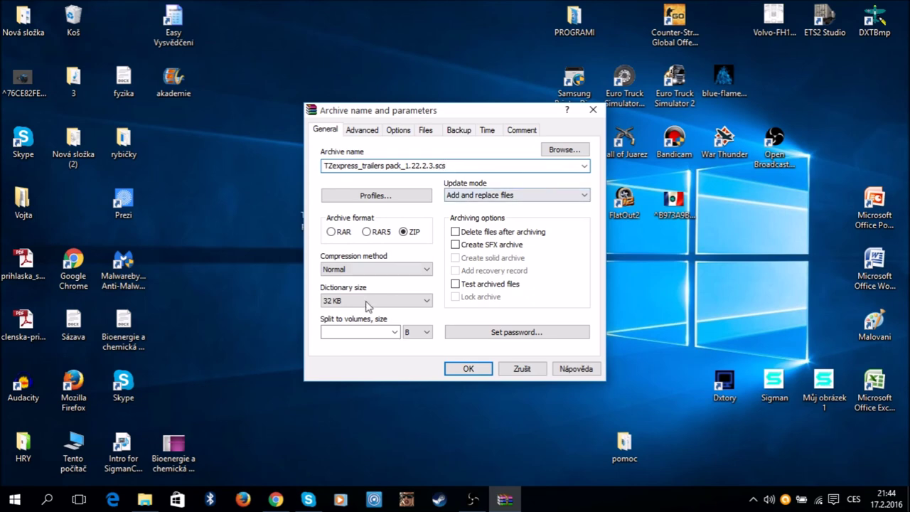
click(406, 269)
click(398, 282)
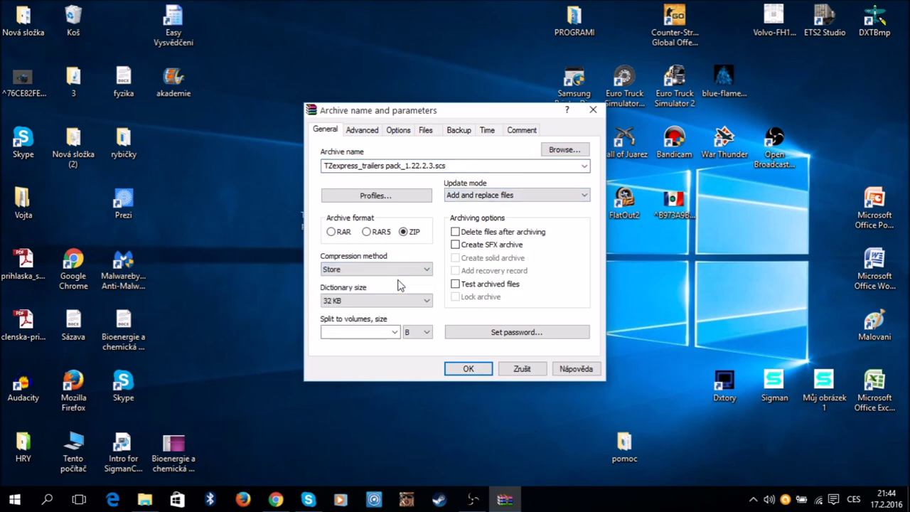
click(468, 369)
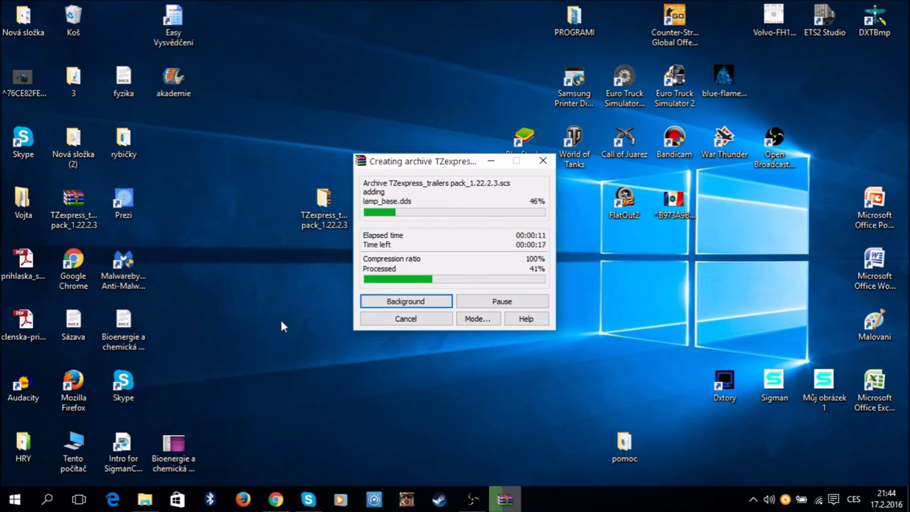
- Open the TZexpress_trailers pack_1.22.2.3 folder and browse through vehicle and trailer_eu to the schmitz folder
double_click(323, 227)
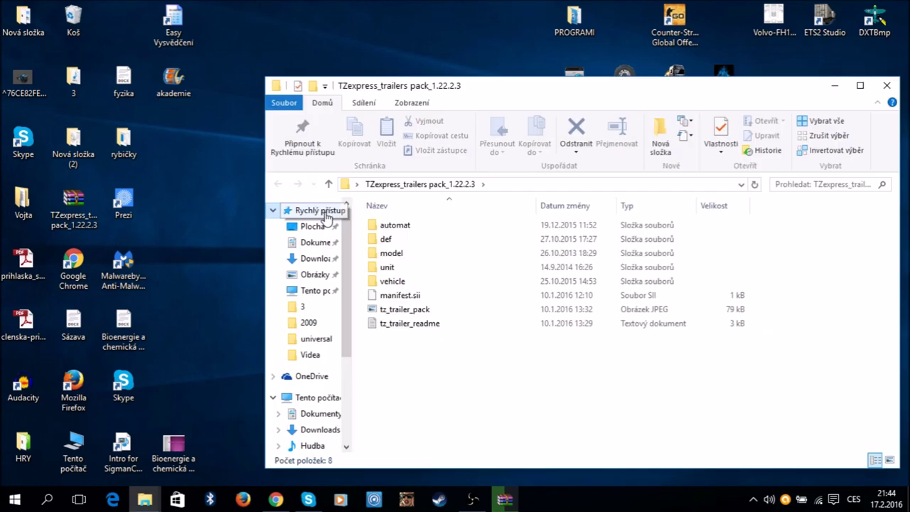
double_click(402, 283)
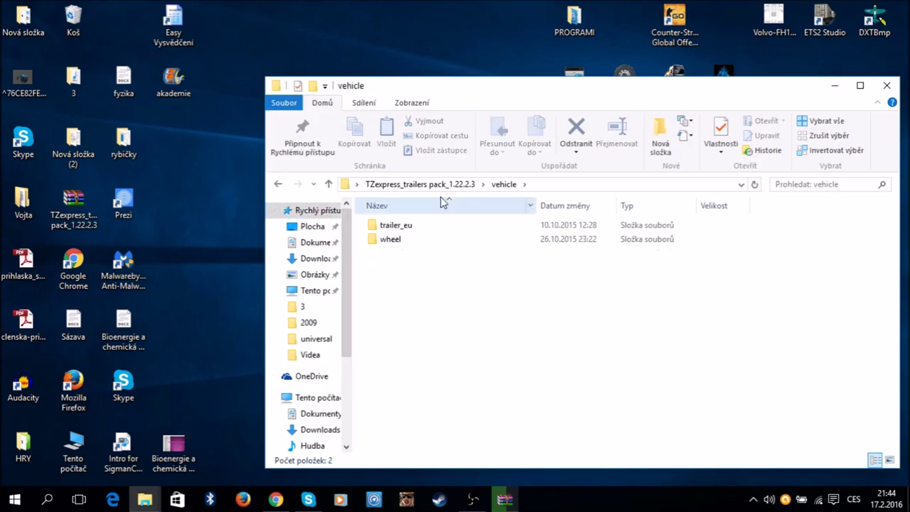
double_click(434, 227)
scroll(434, 231, down, 2)
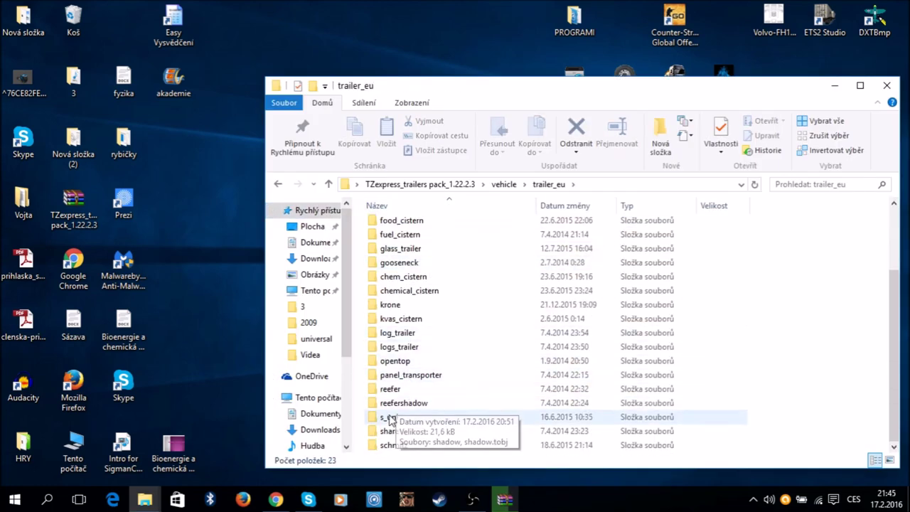
double_click(396, 445)
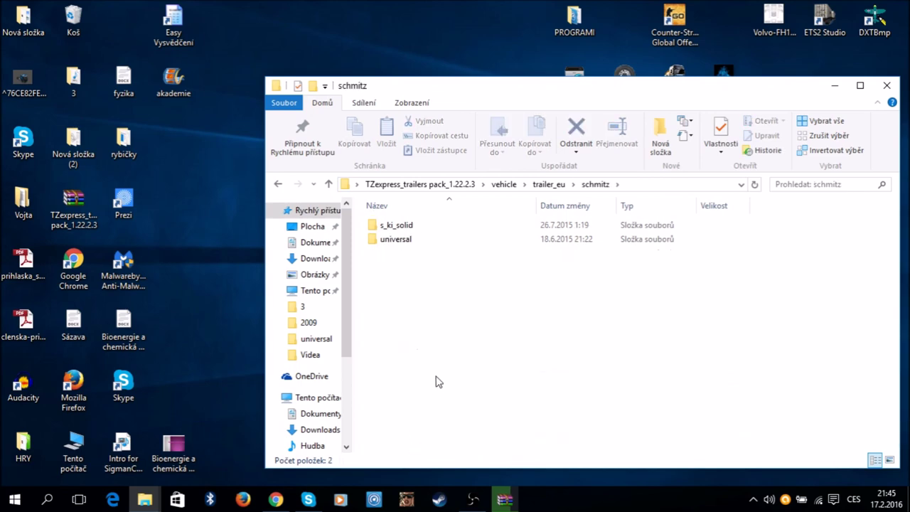
- Check the texture files in the schmitz universal folder, including paint_002, and close the folder window
double_click(442, 242)
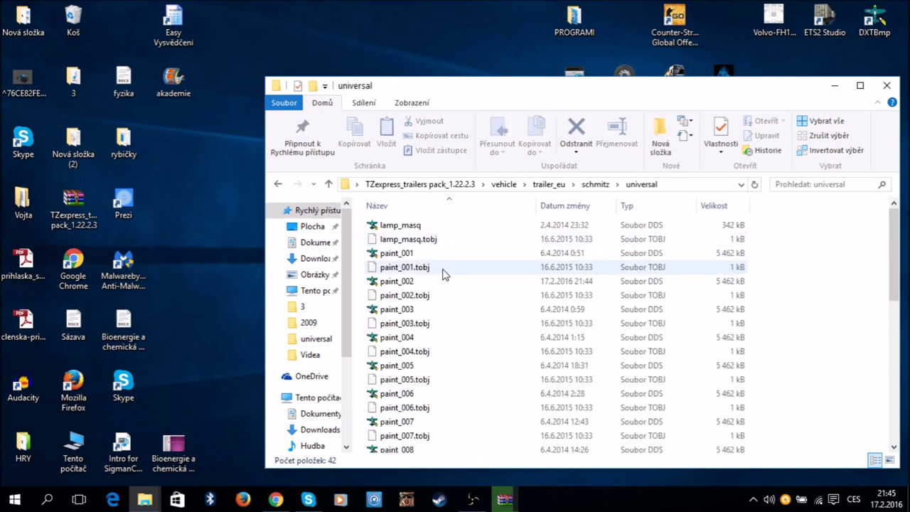
scroll(444, 269, down, 8)
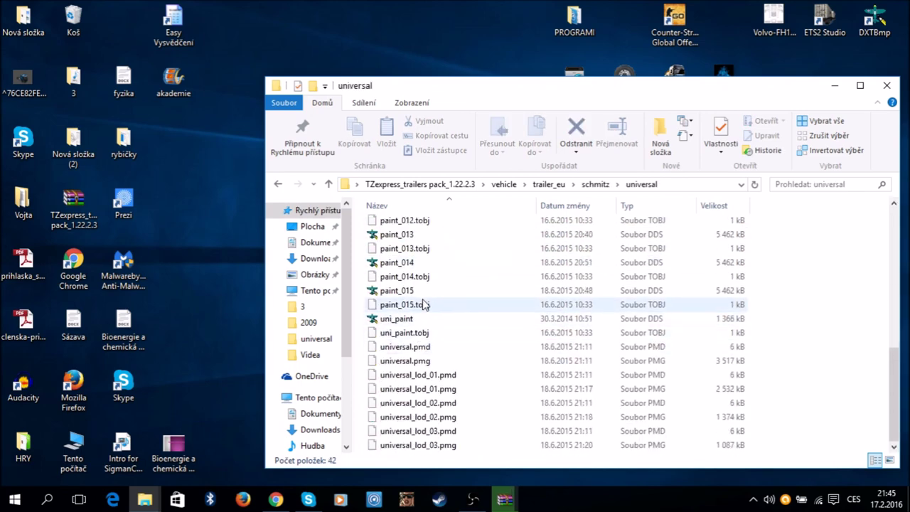
scroll(425, 299, up, 8)
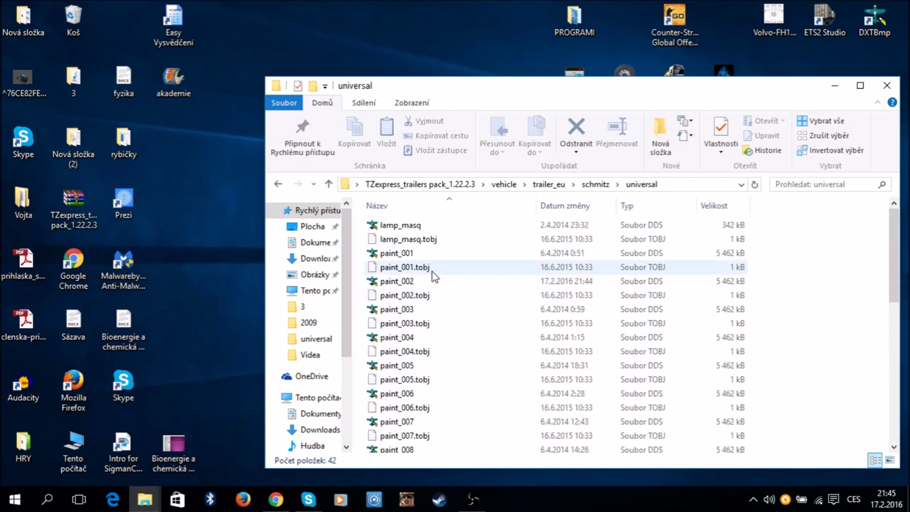
click(887, 85)
- Move the TZexpress_trailers pack_1.22.2.3 archive on the desktop next to the folder of the same name
drag(74, 203, 270, 216)
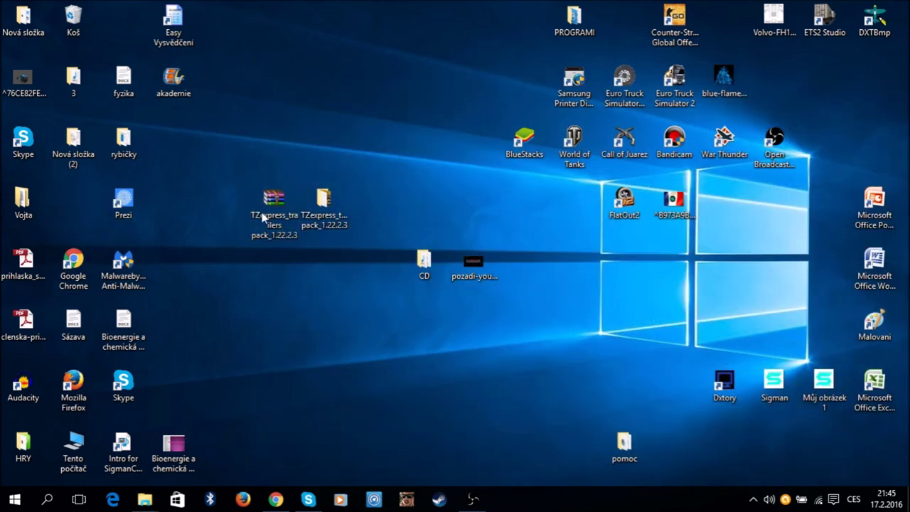
mouse_move(267, 214)
click(265, 269)
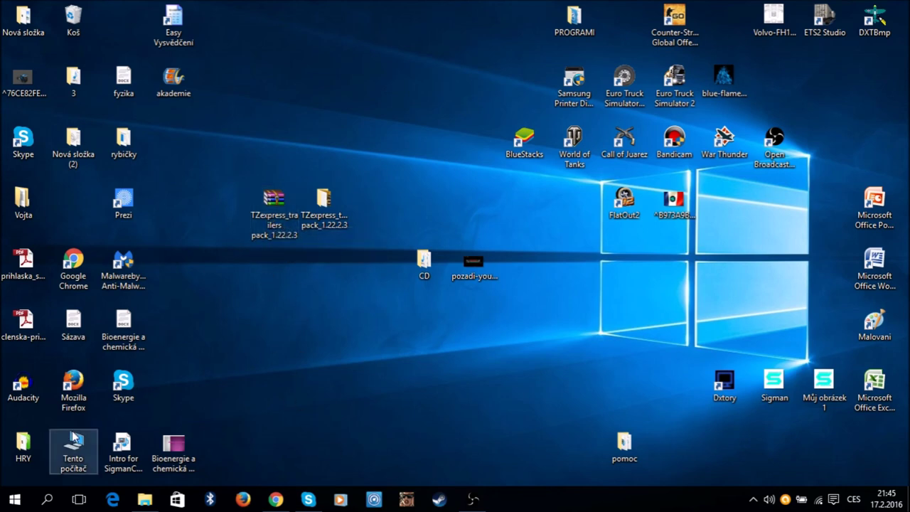
- Open the mod folder inside Euro Truck Simulator 2 in the computer's Documents
mouse_move(72, 439)
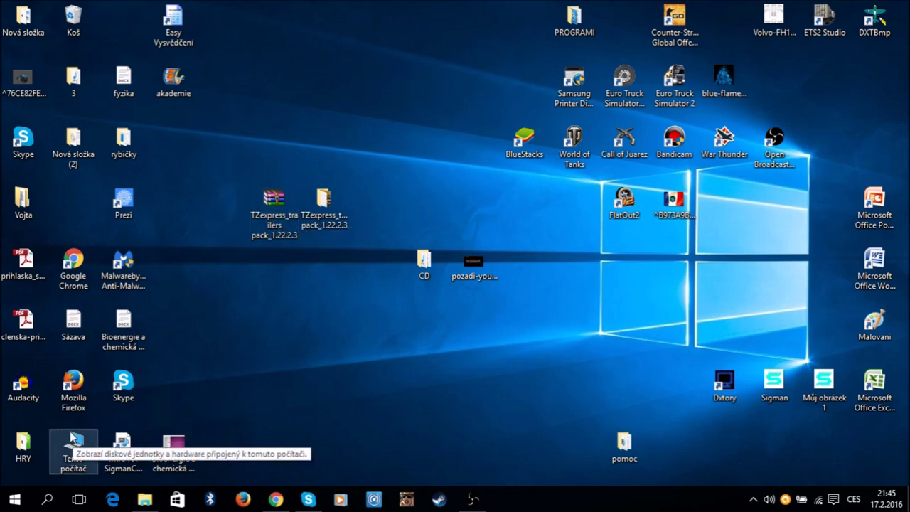
double_click(72, 438)
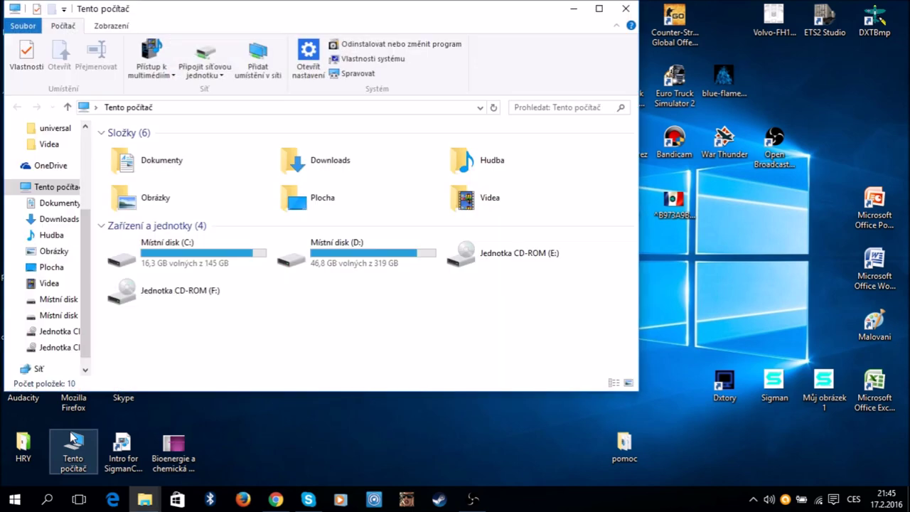
double_click(175, 176)
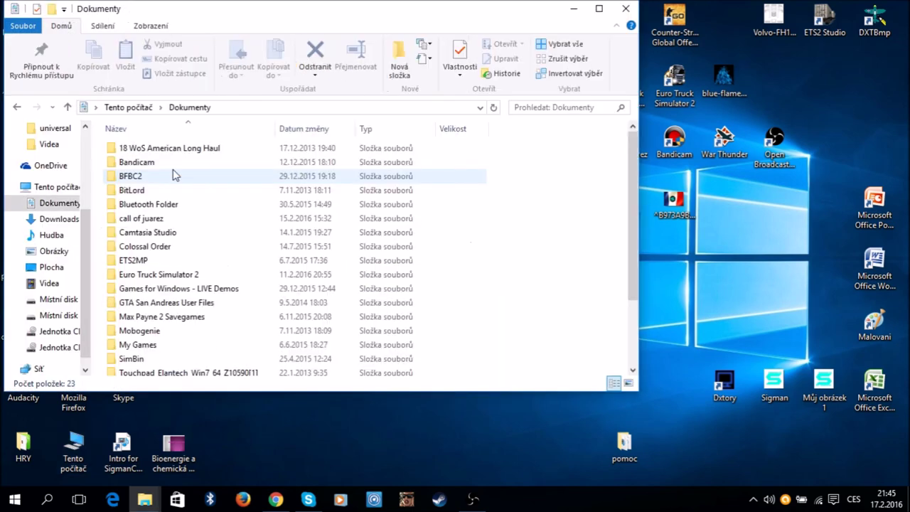
double_click(178, 274)
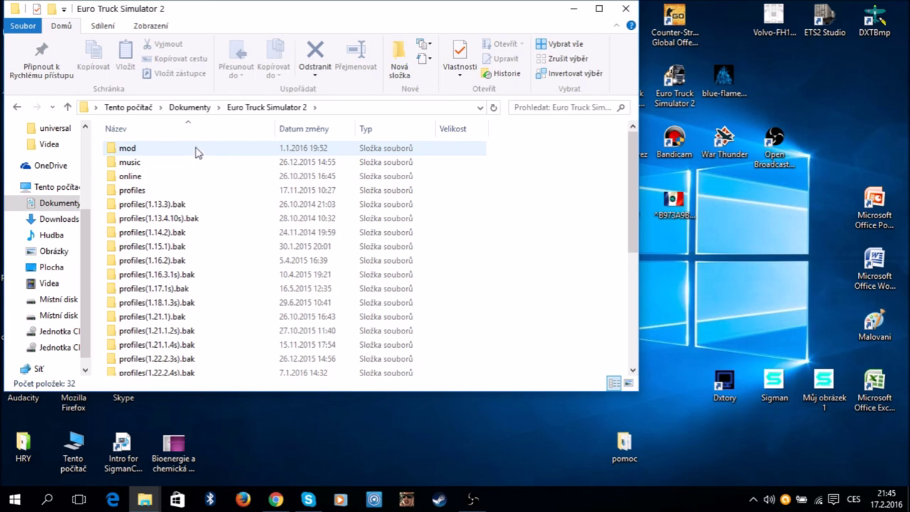
double_click(197, 150)
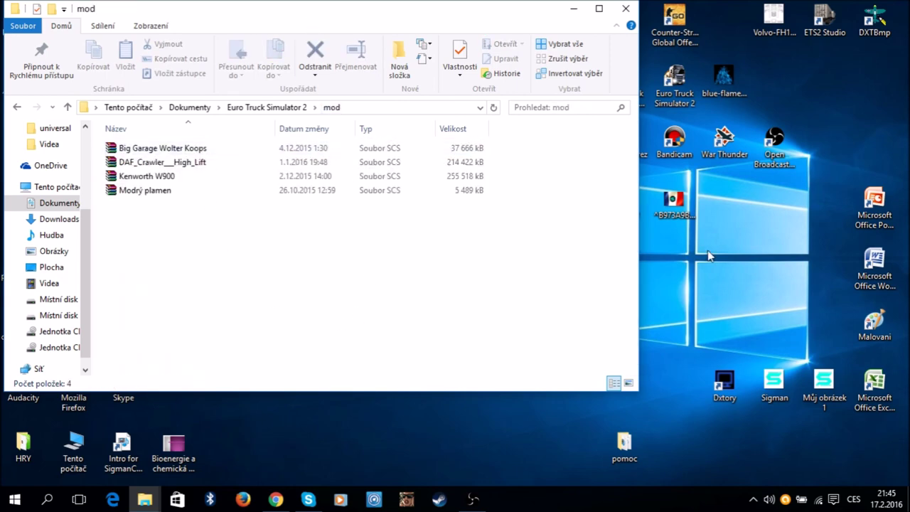
- Move the TZexpress_trailers pack_1.22.2.3 SCS archive from the desktop into the mod folder, repositioning the folder window for access
drag(362, 19, 626, 336)
drag(274, 203, 756, 318)
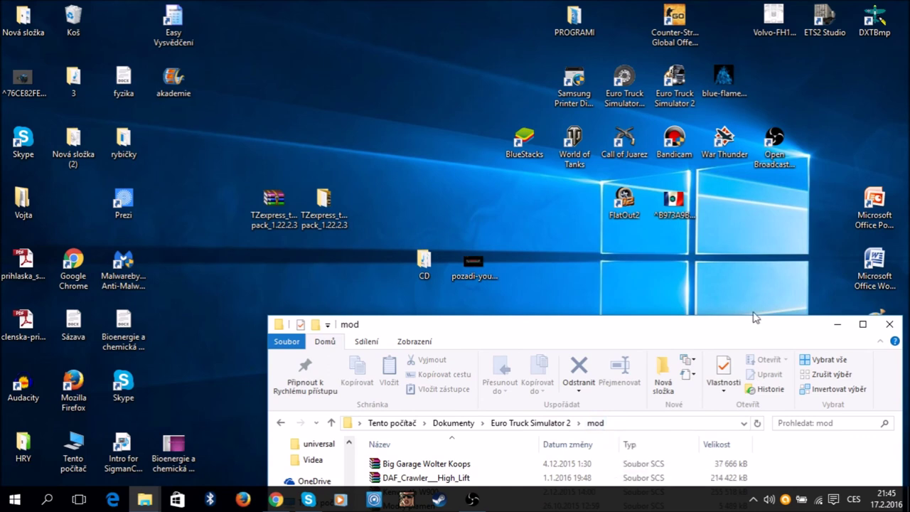
drag(756, 320, 637, 102)
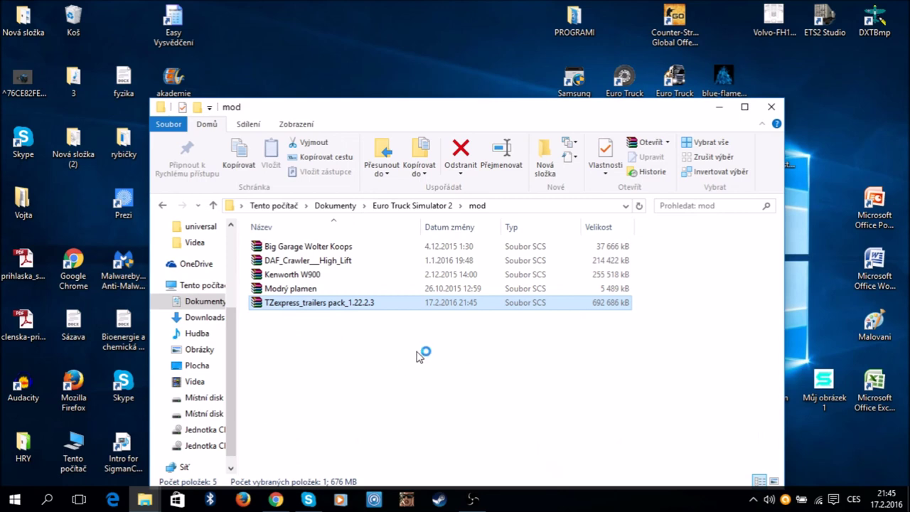
- Switch to Chrome and look over the DXTBmp 4.0 download page on software.informer
click(287, 501)
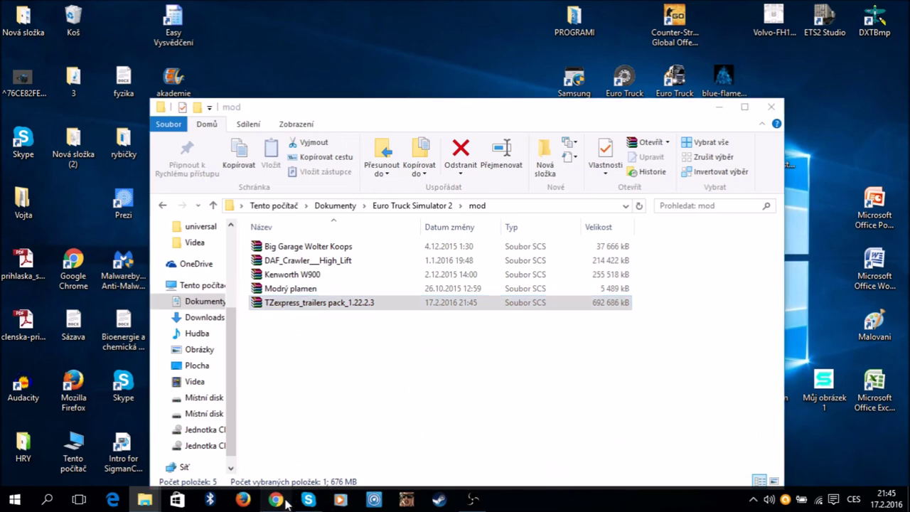
scroll(133, 319, down, 20)
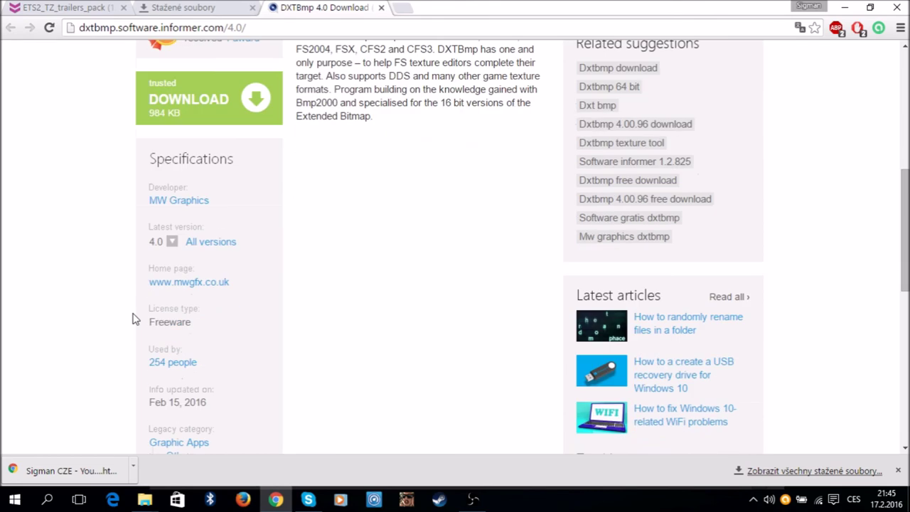
scroll(132, 319, up, 20)
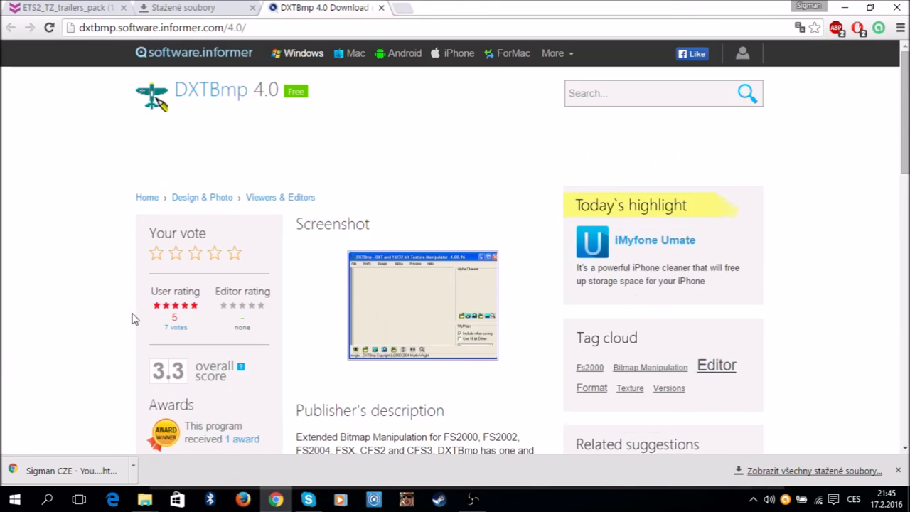
- Remove the YouTube HTML entry from the download list and close the trailers pack and downloads pages, leaving only the DXTBmp page
click(225, 7)
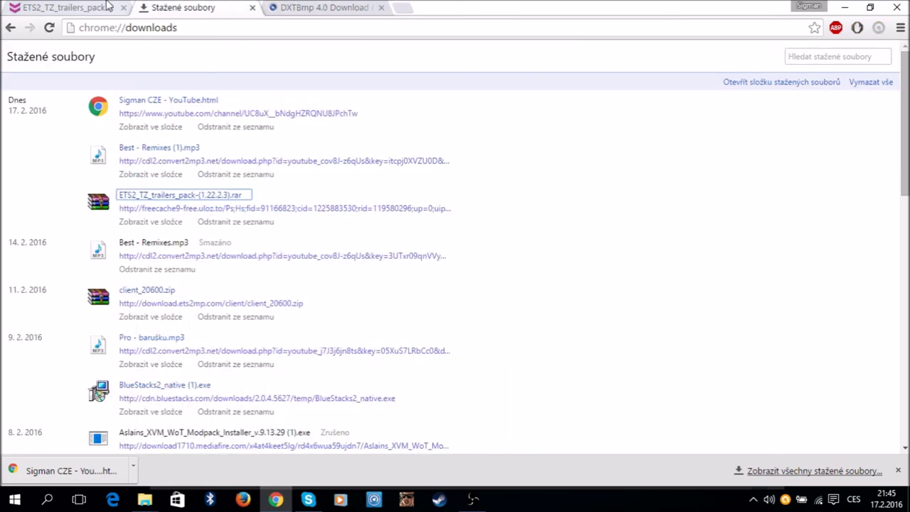
click(131, 7)
click(124, 7)
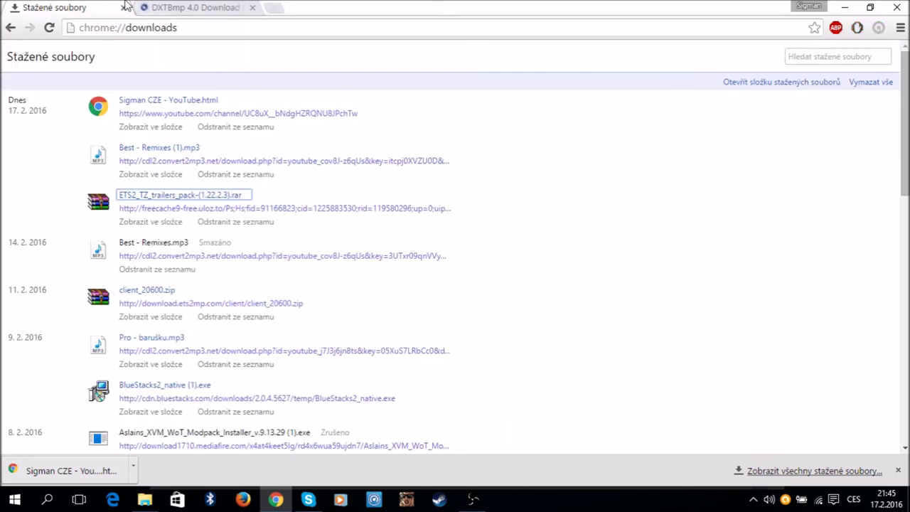
click(224, 128)
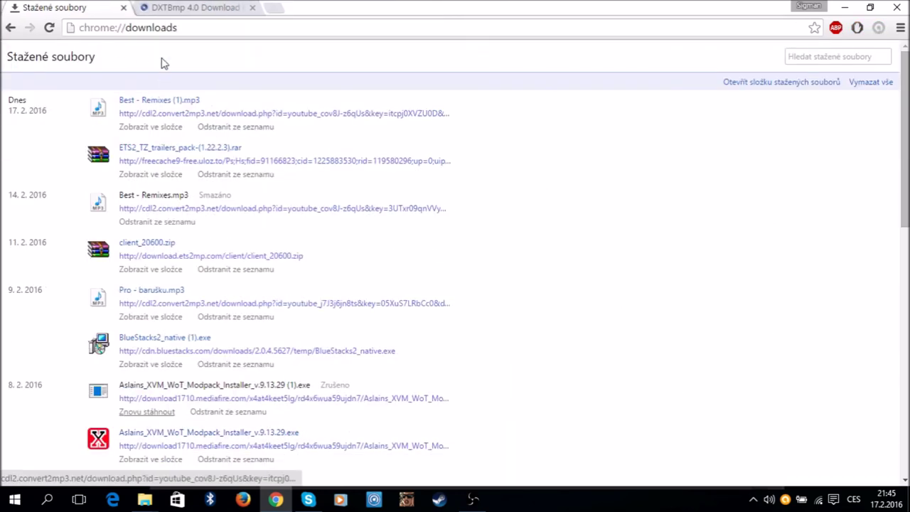
click(124, 7)
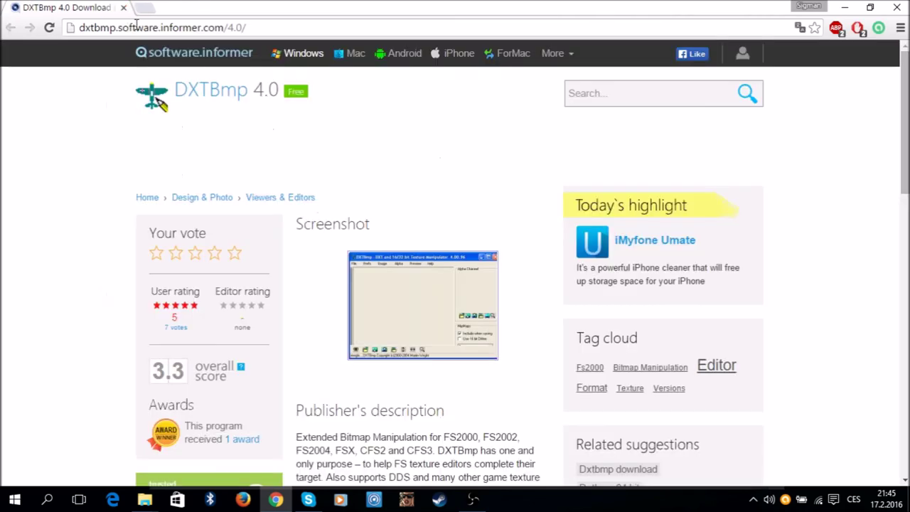
click(842, 7)
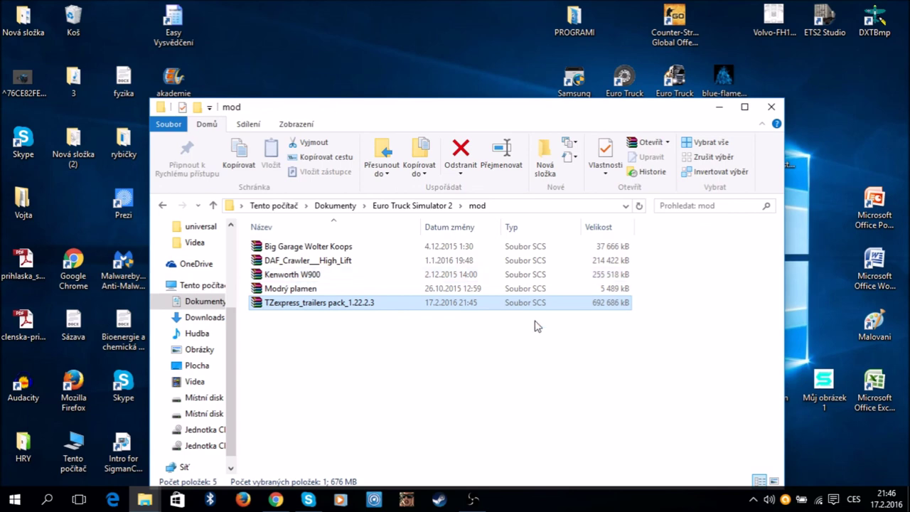
- Close the mod folder window and switch to Open Broadcaster Software
click(772, 107)
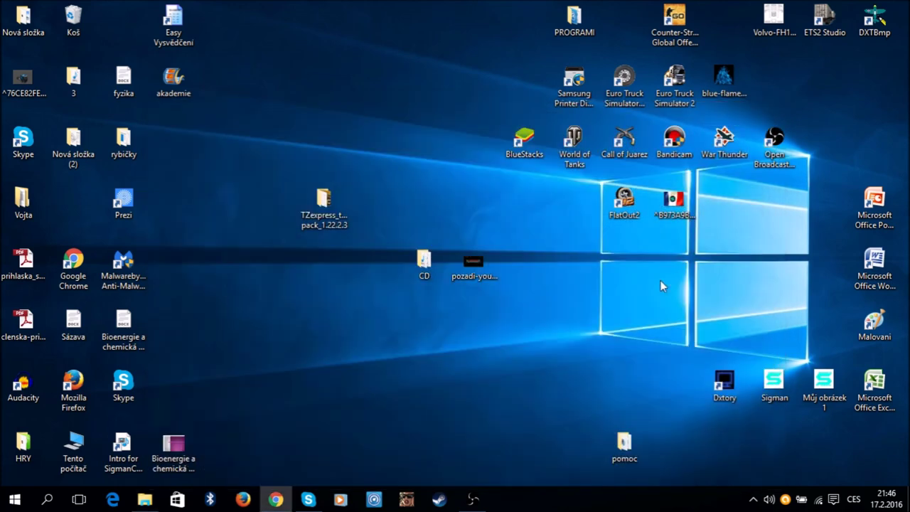
click(472, 500)
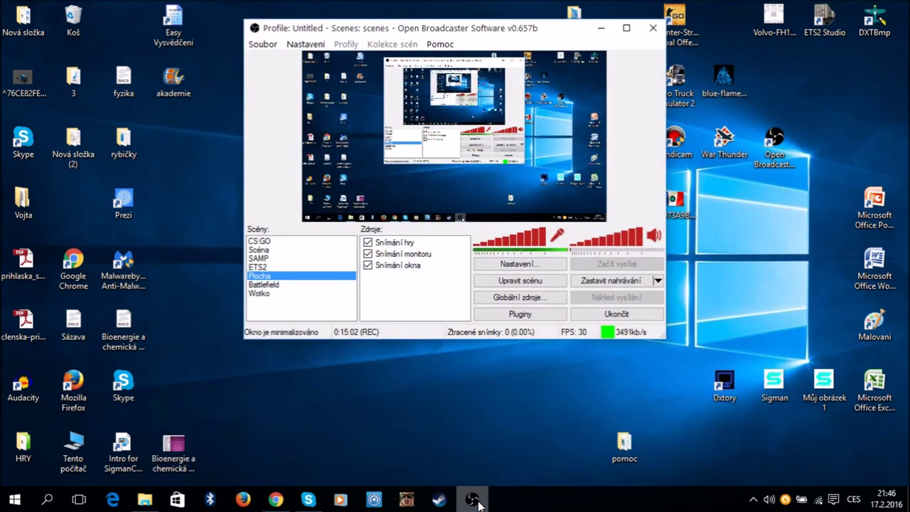